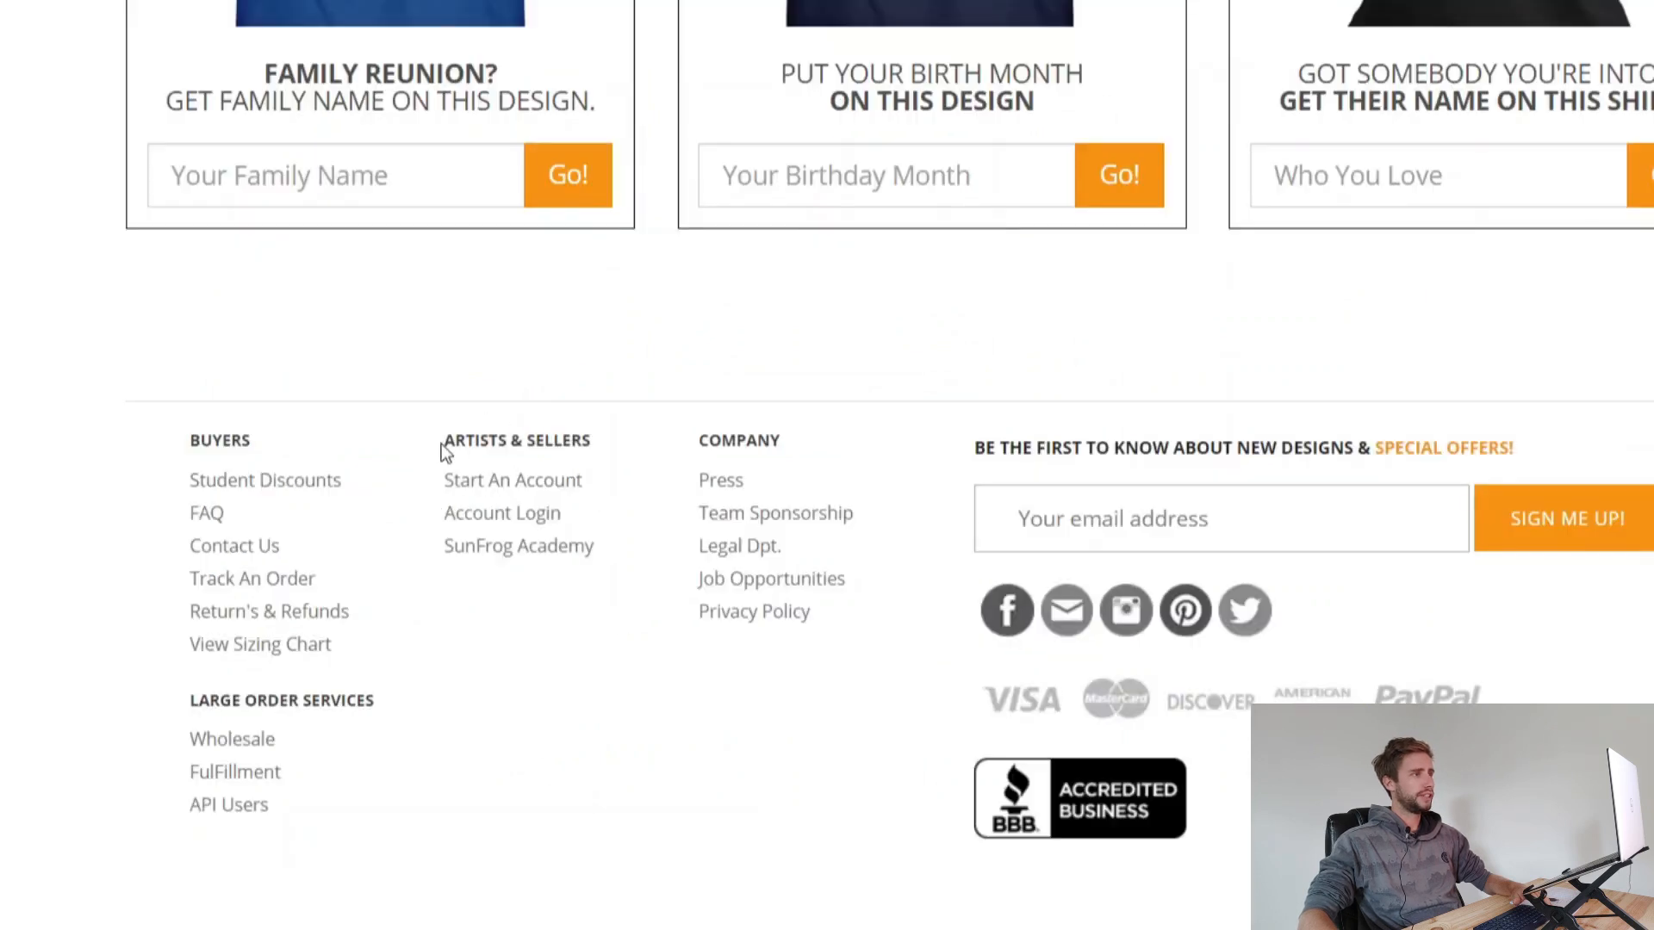
Step: Examine the seller dashboard's trending customer search terms for today and the past 7 days
left_click_drag(441, 446, 585, 441)
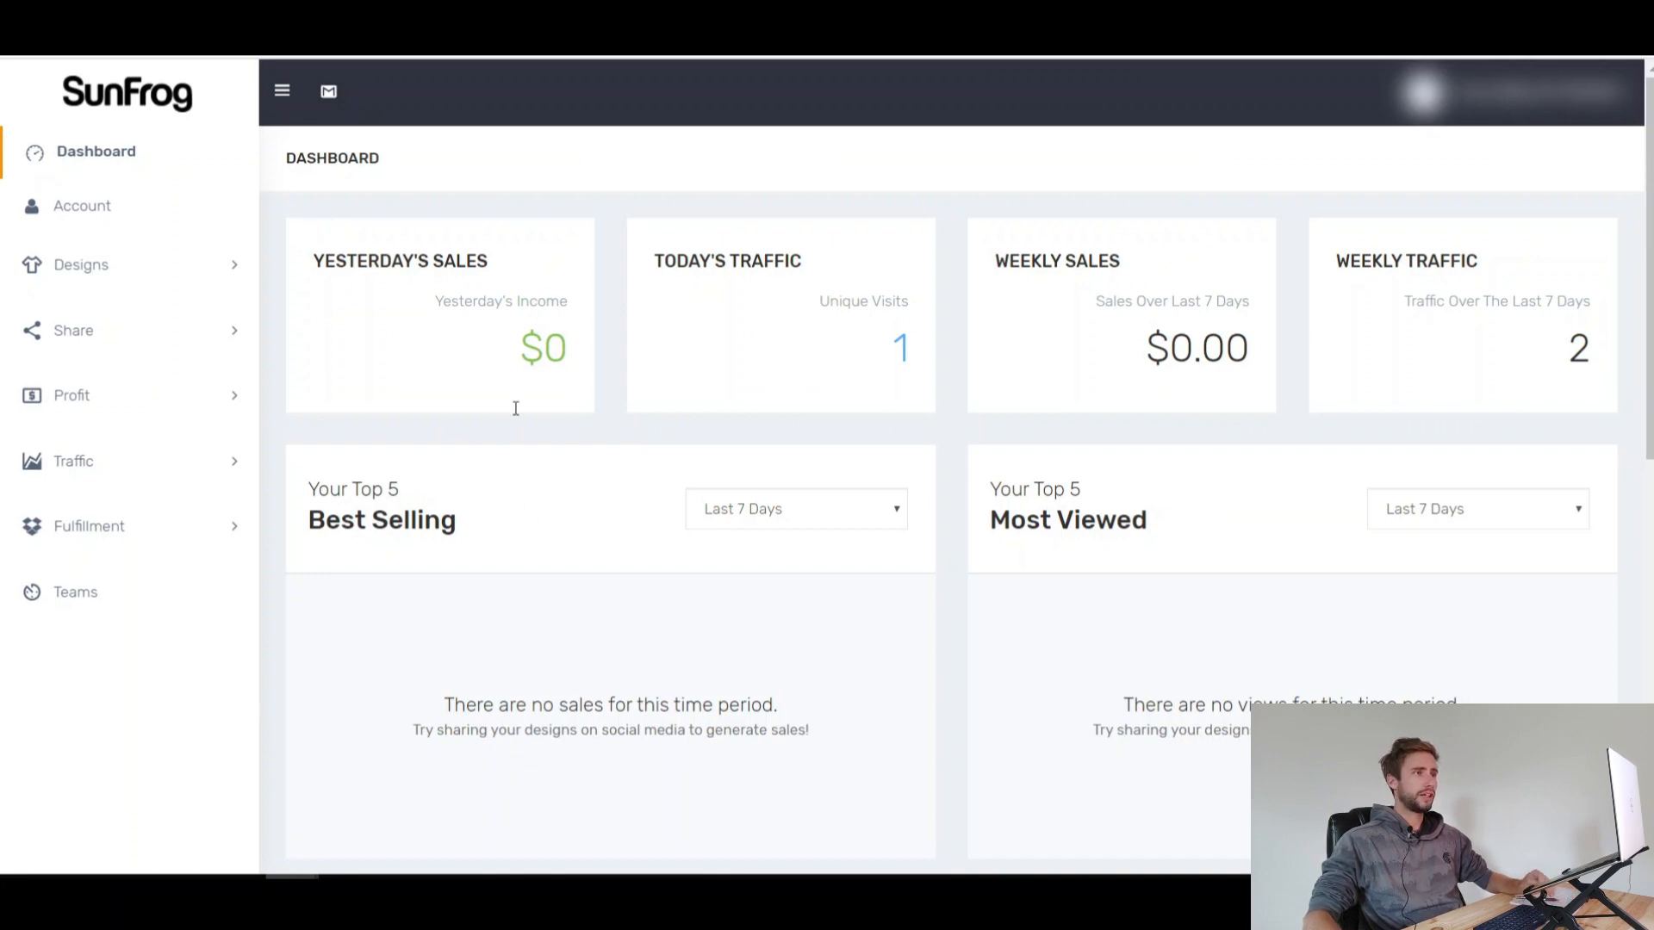
left_click_drag(1649, 352, 1650, 593)
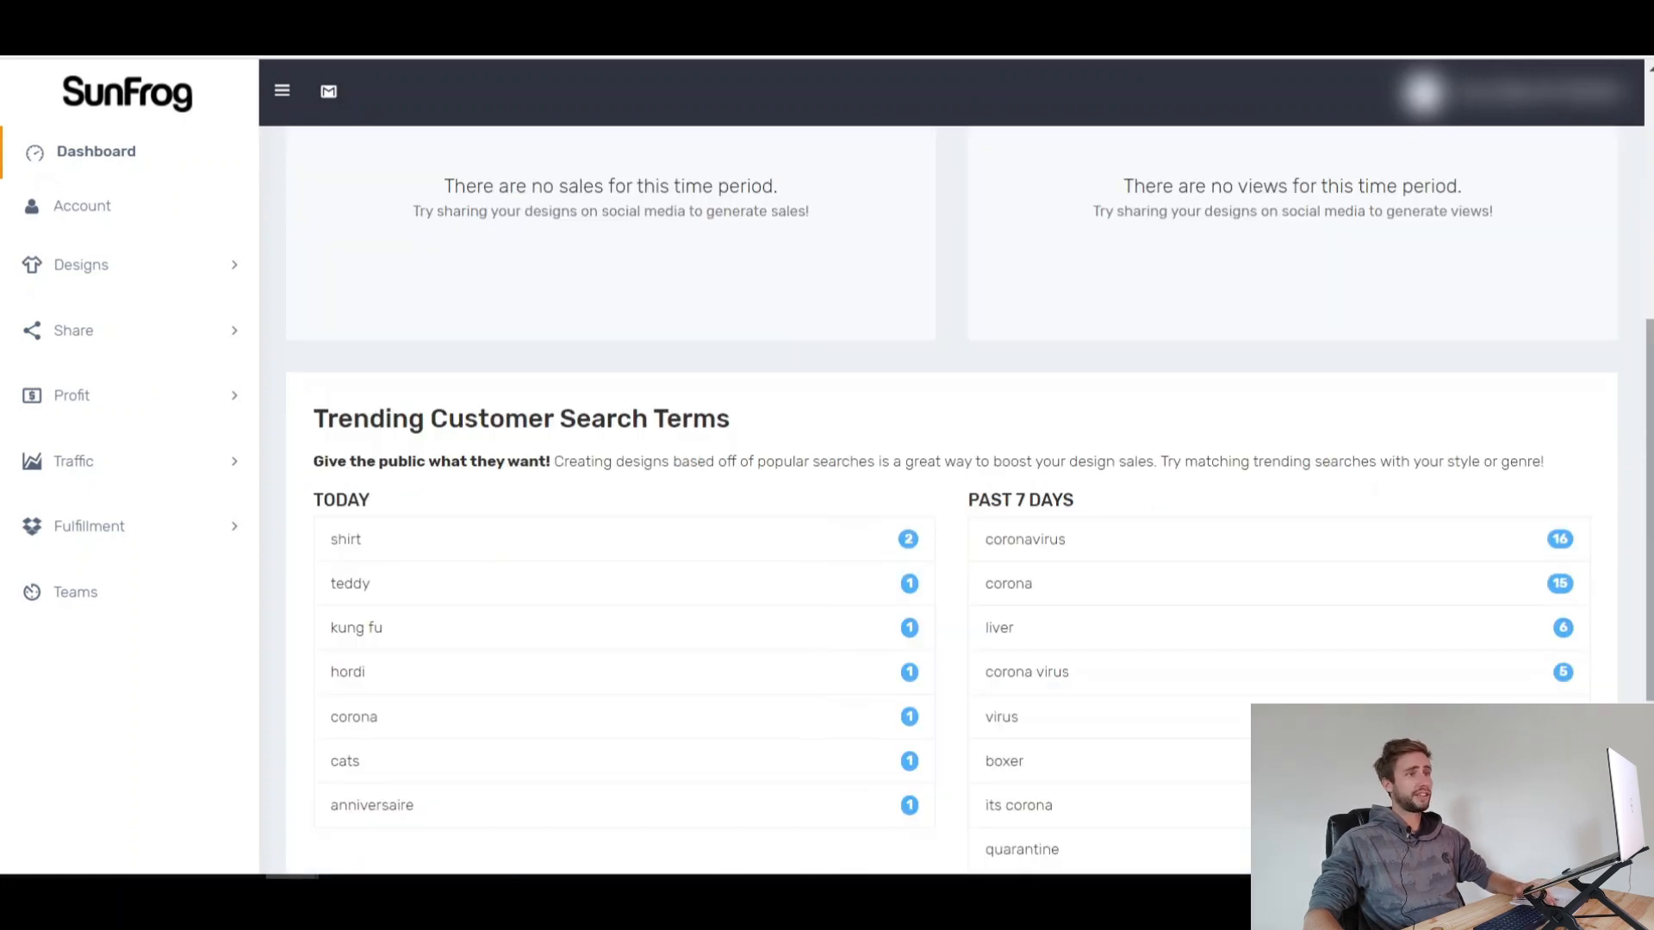
left_click_drag(1649, 593, 1650, 713)
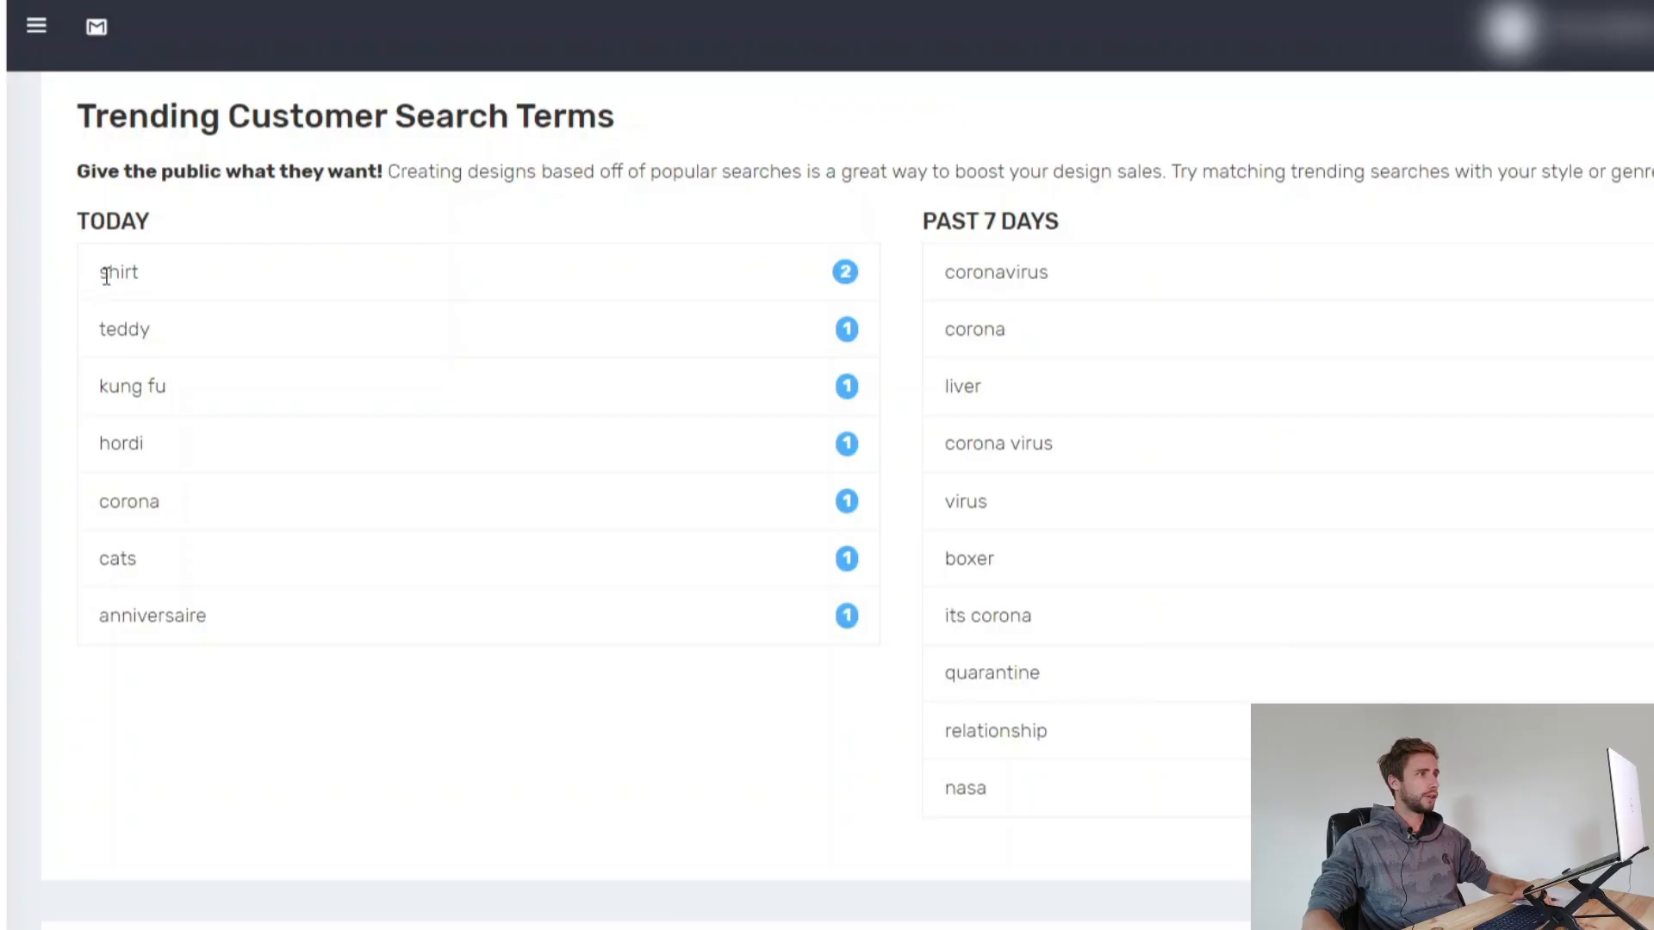
left_click_drag(101, 274, 132, 369)
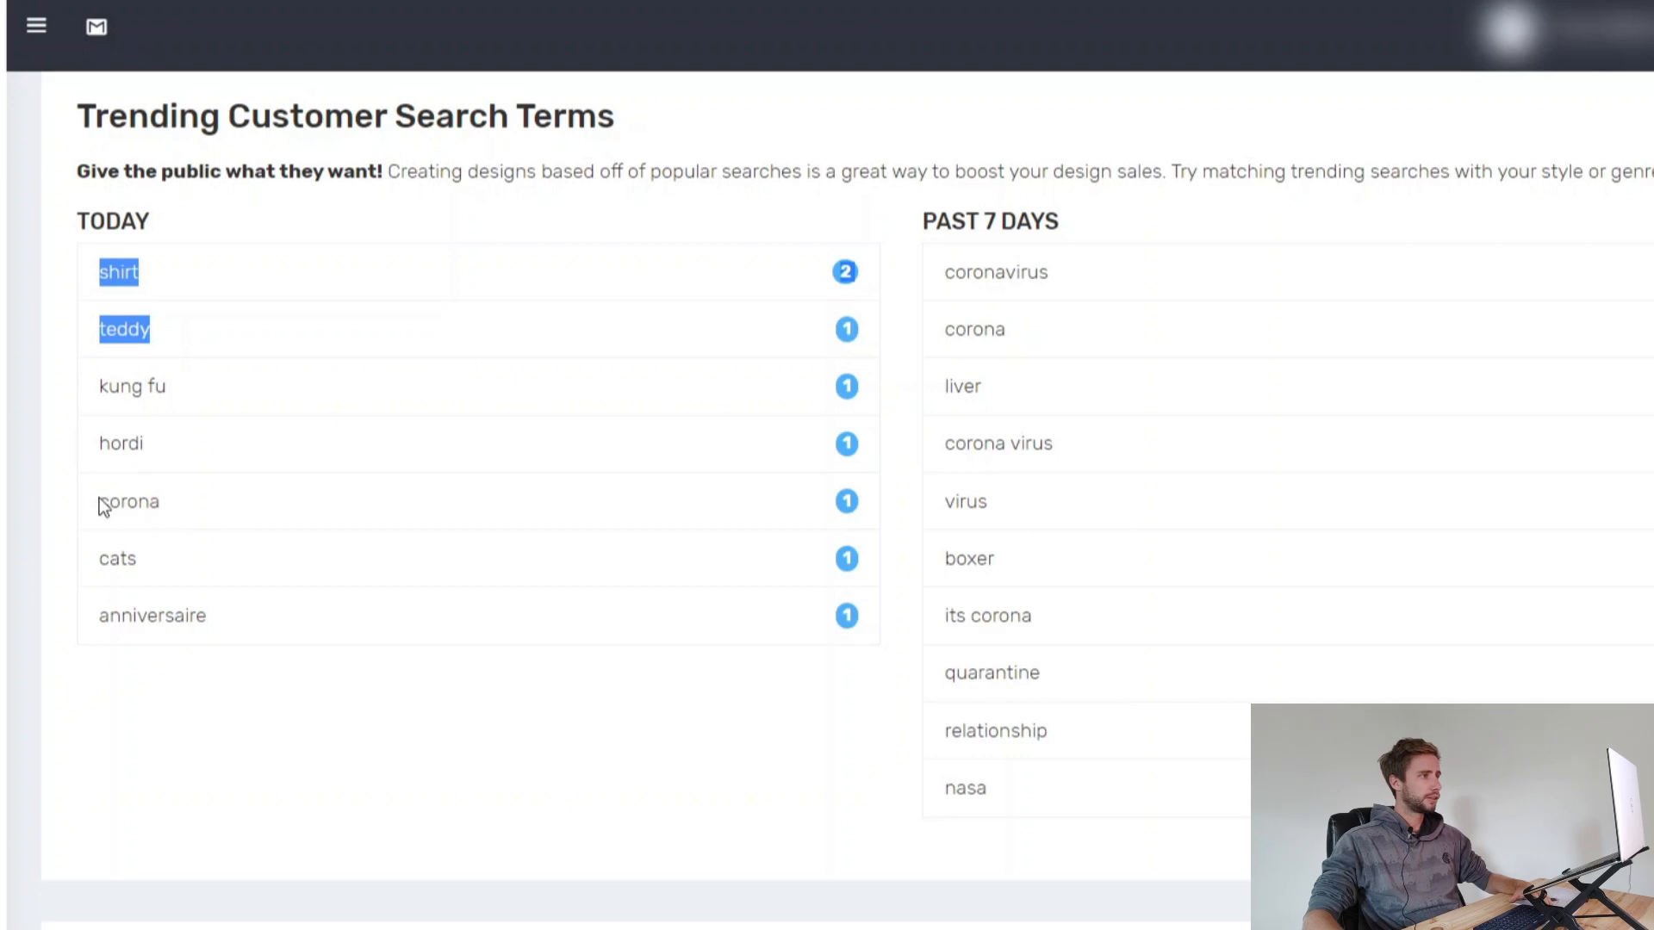
left_click_drag(107, 502, 207, 502)
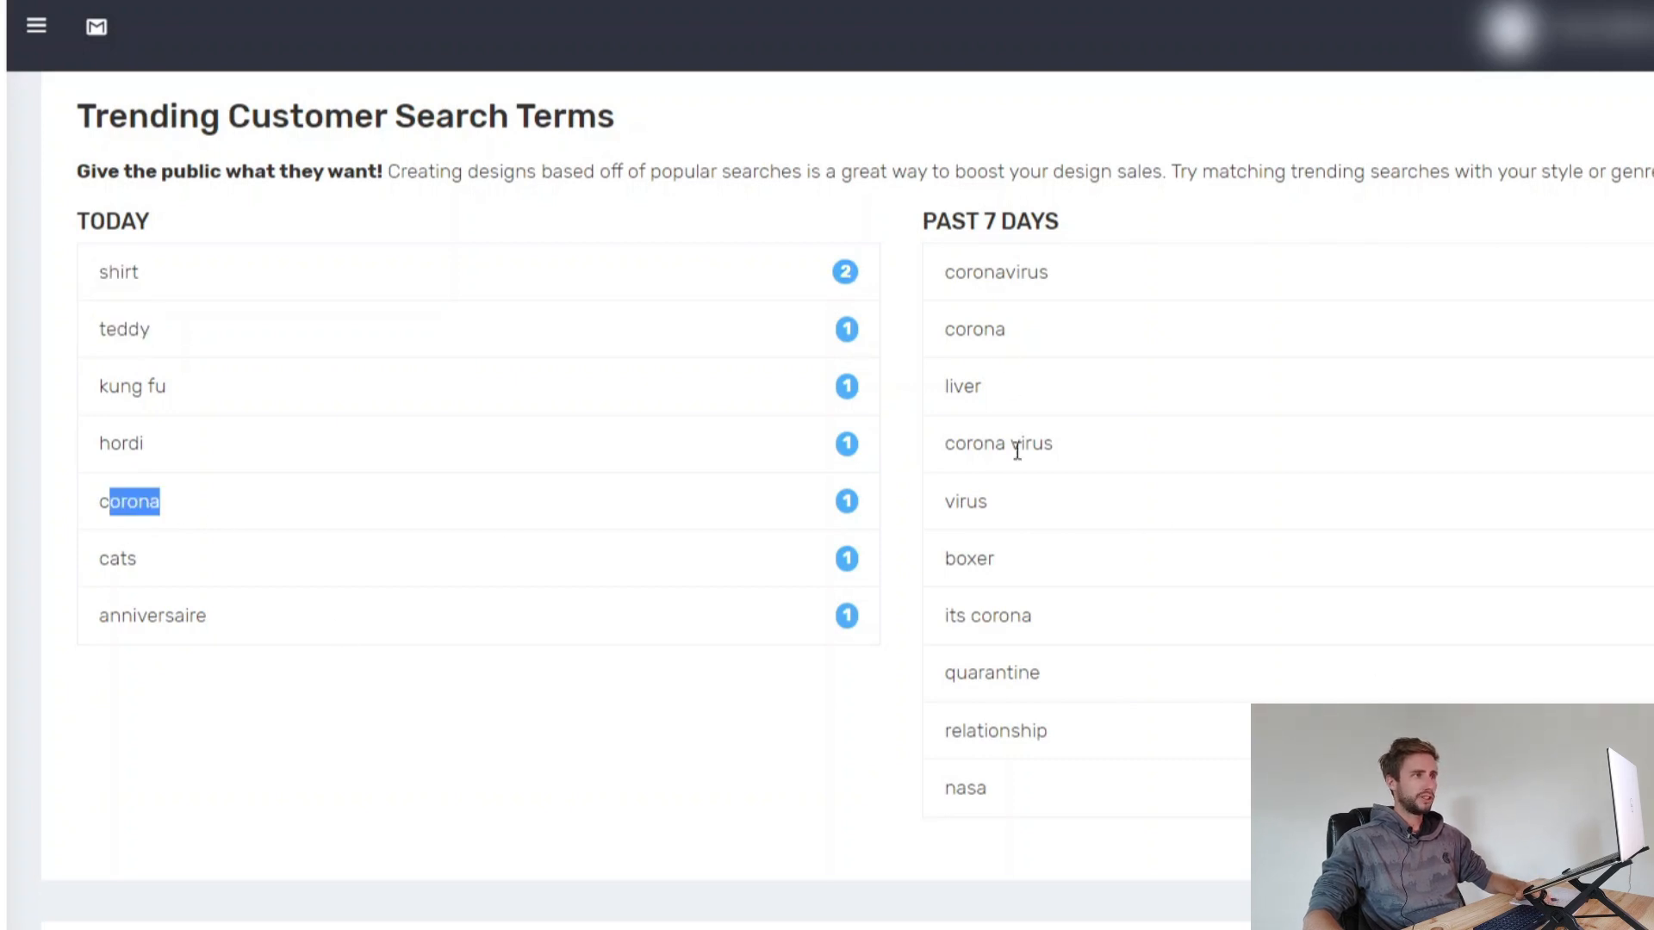
left_click_drag(946, 503, 991, 503)
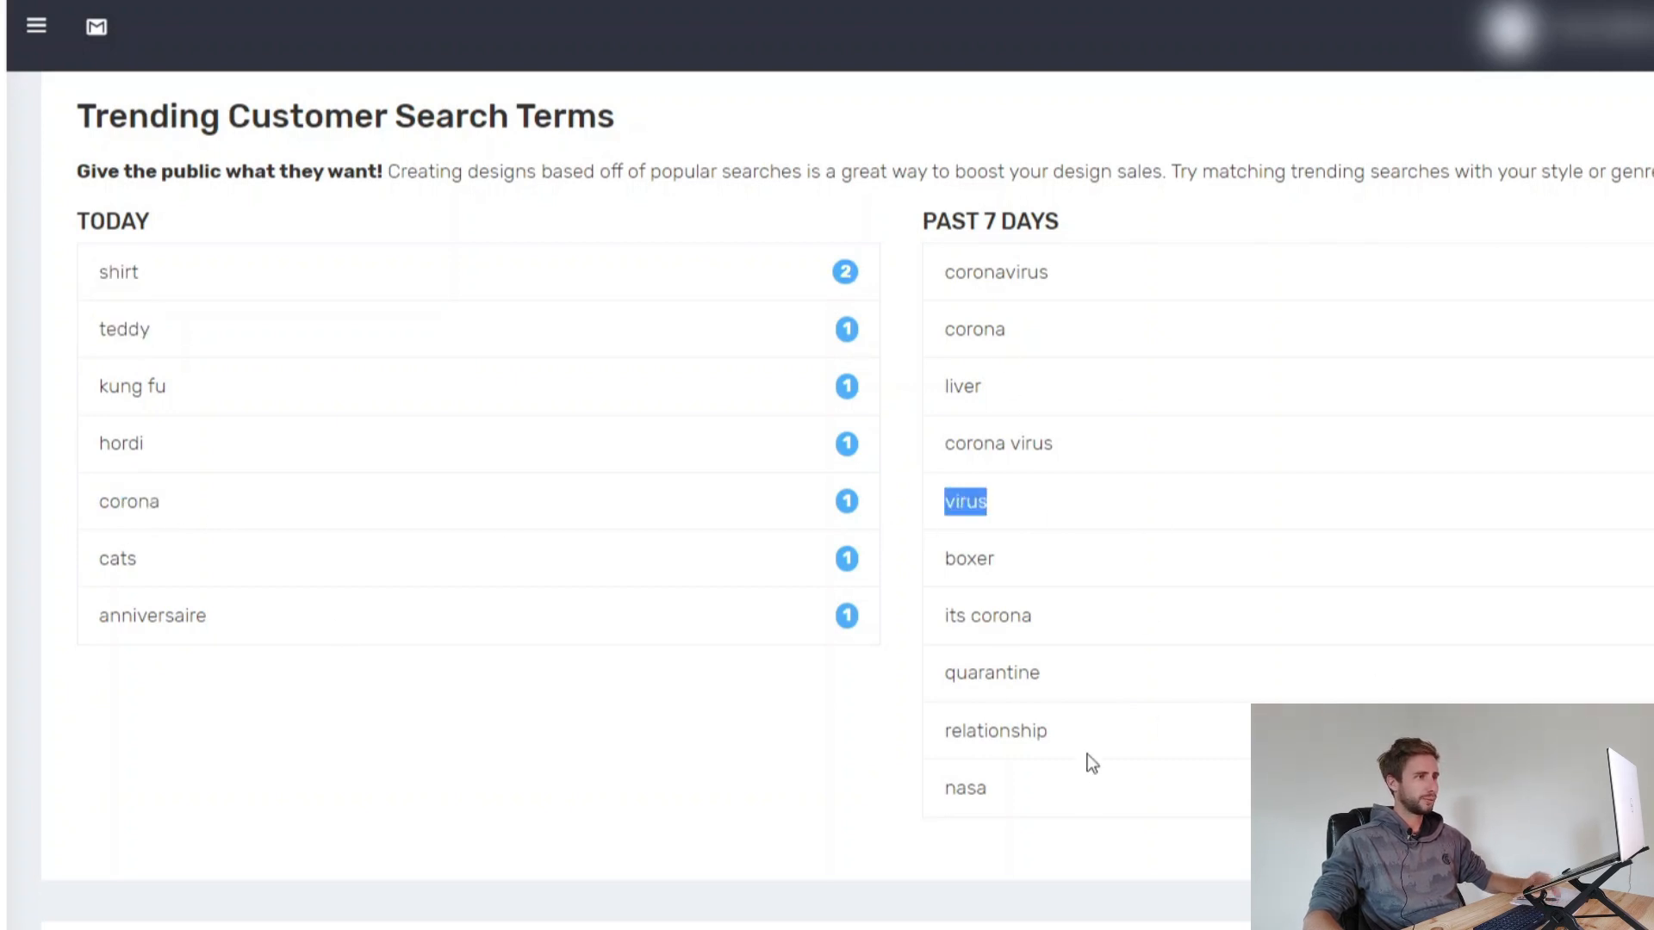
left_click(1050, 689)
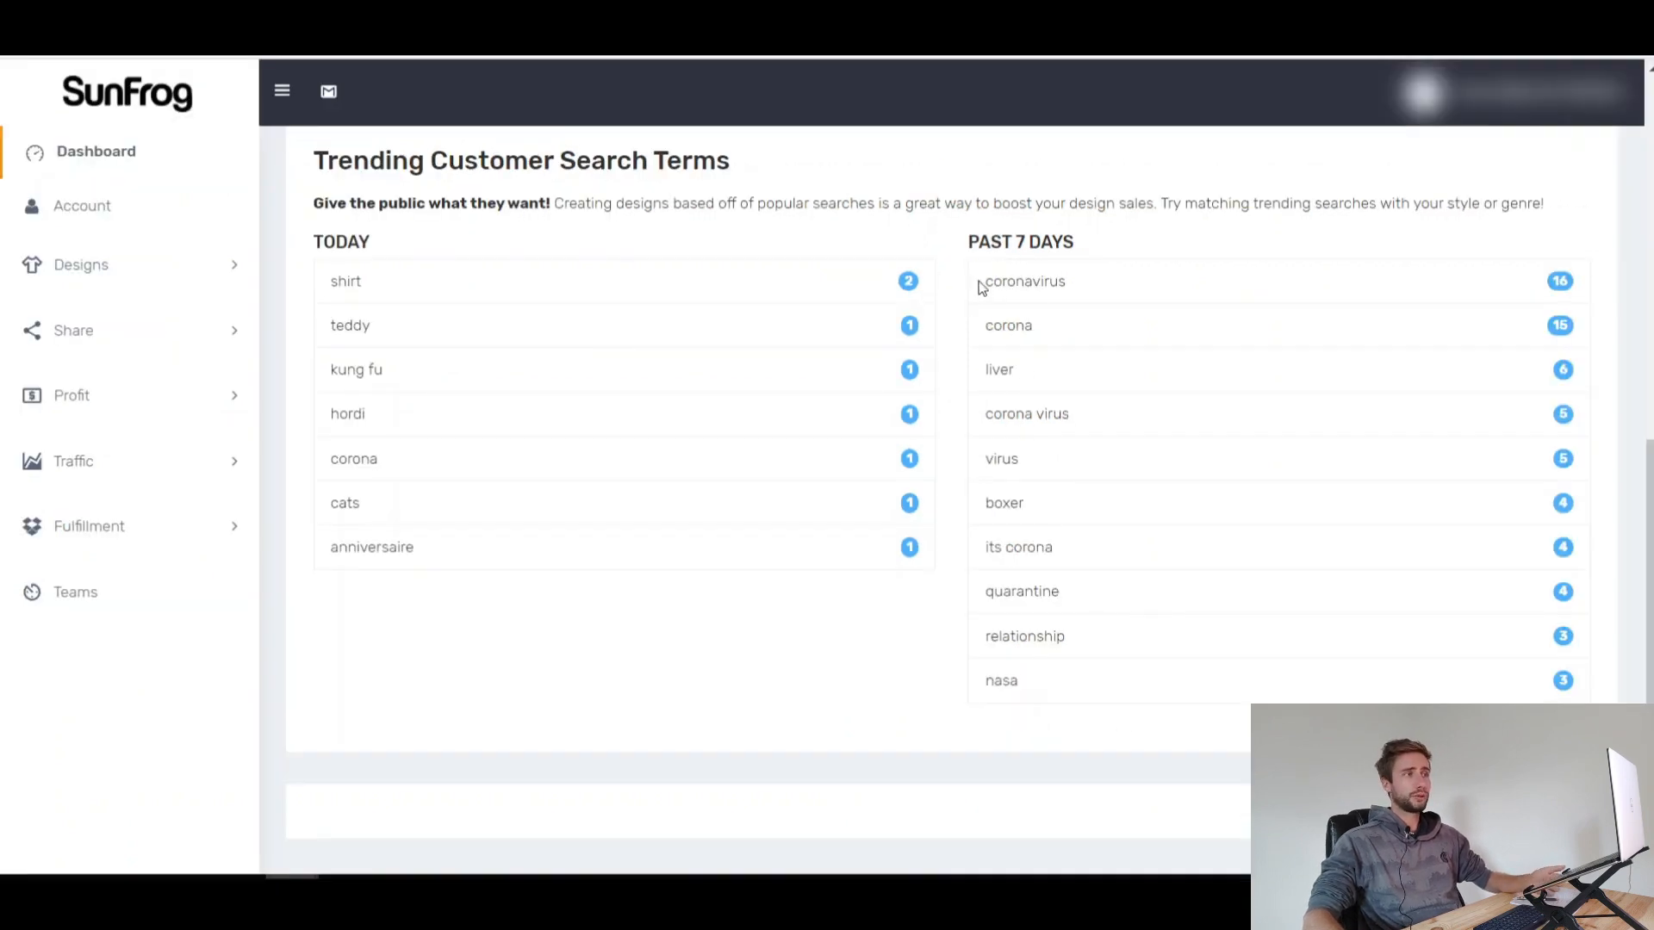
left_click_drag(980, 288, 1063, 284)
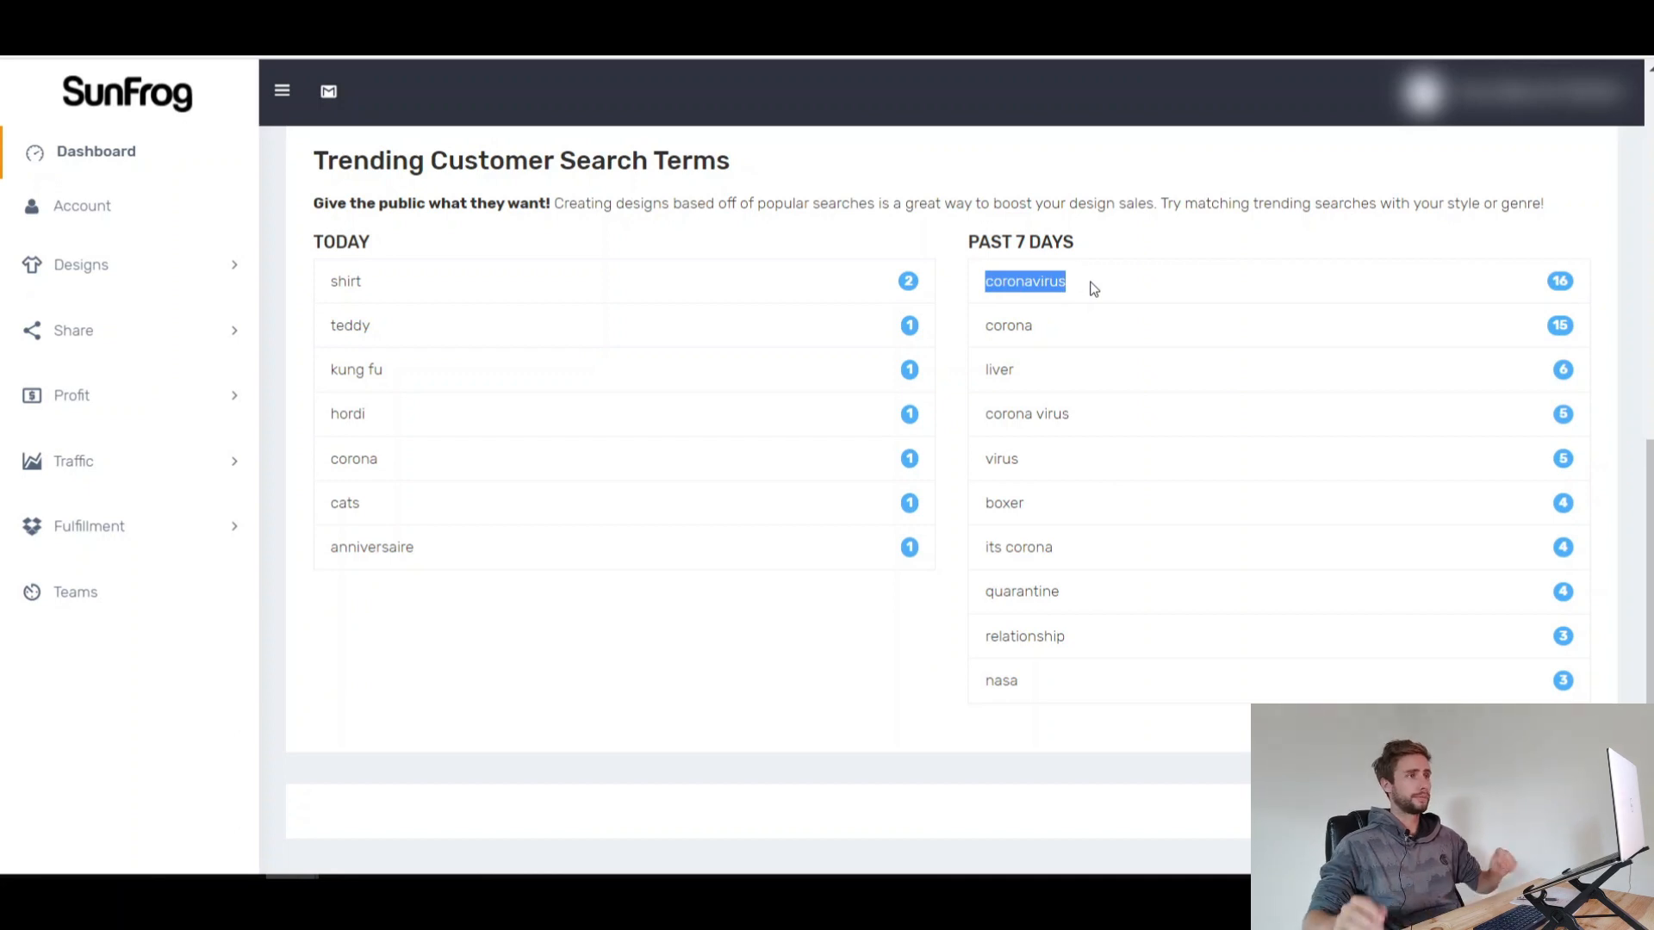
left_click(1094, 289)
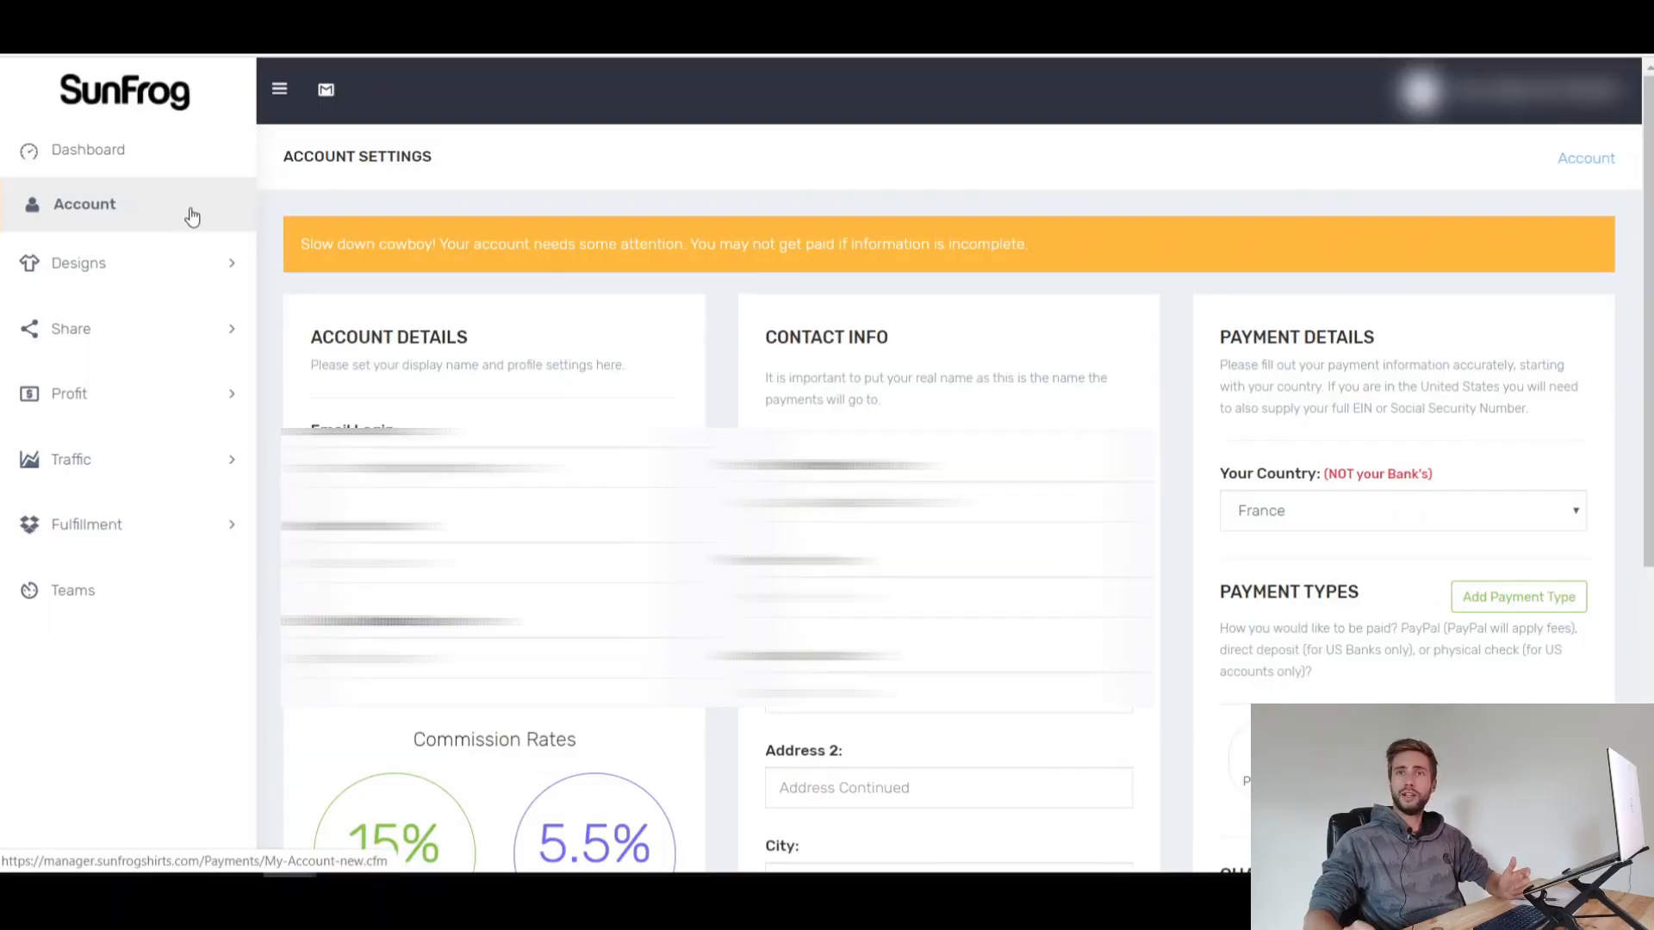
Step: Open the account settings and review the payment details and payment types
left_click(114, 208)
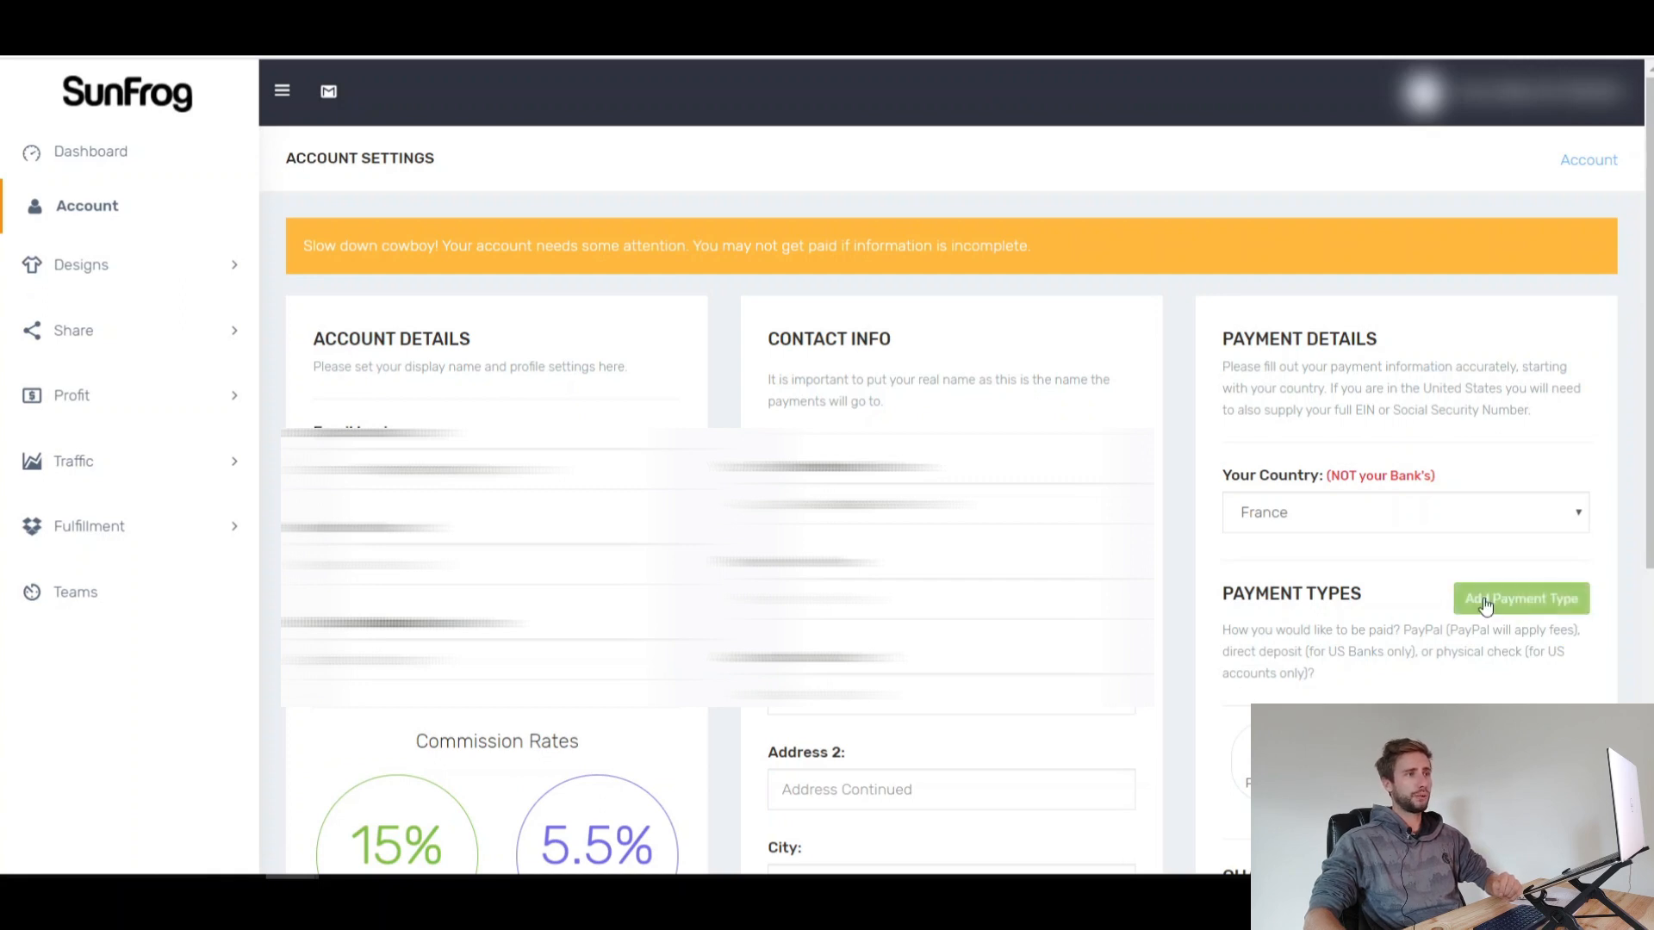
scroll(465, 787, "down", 2)
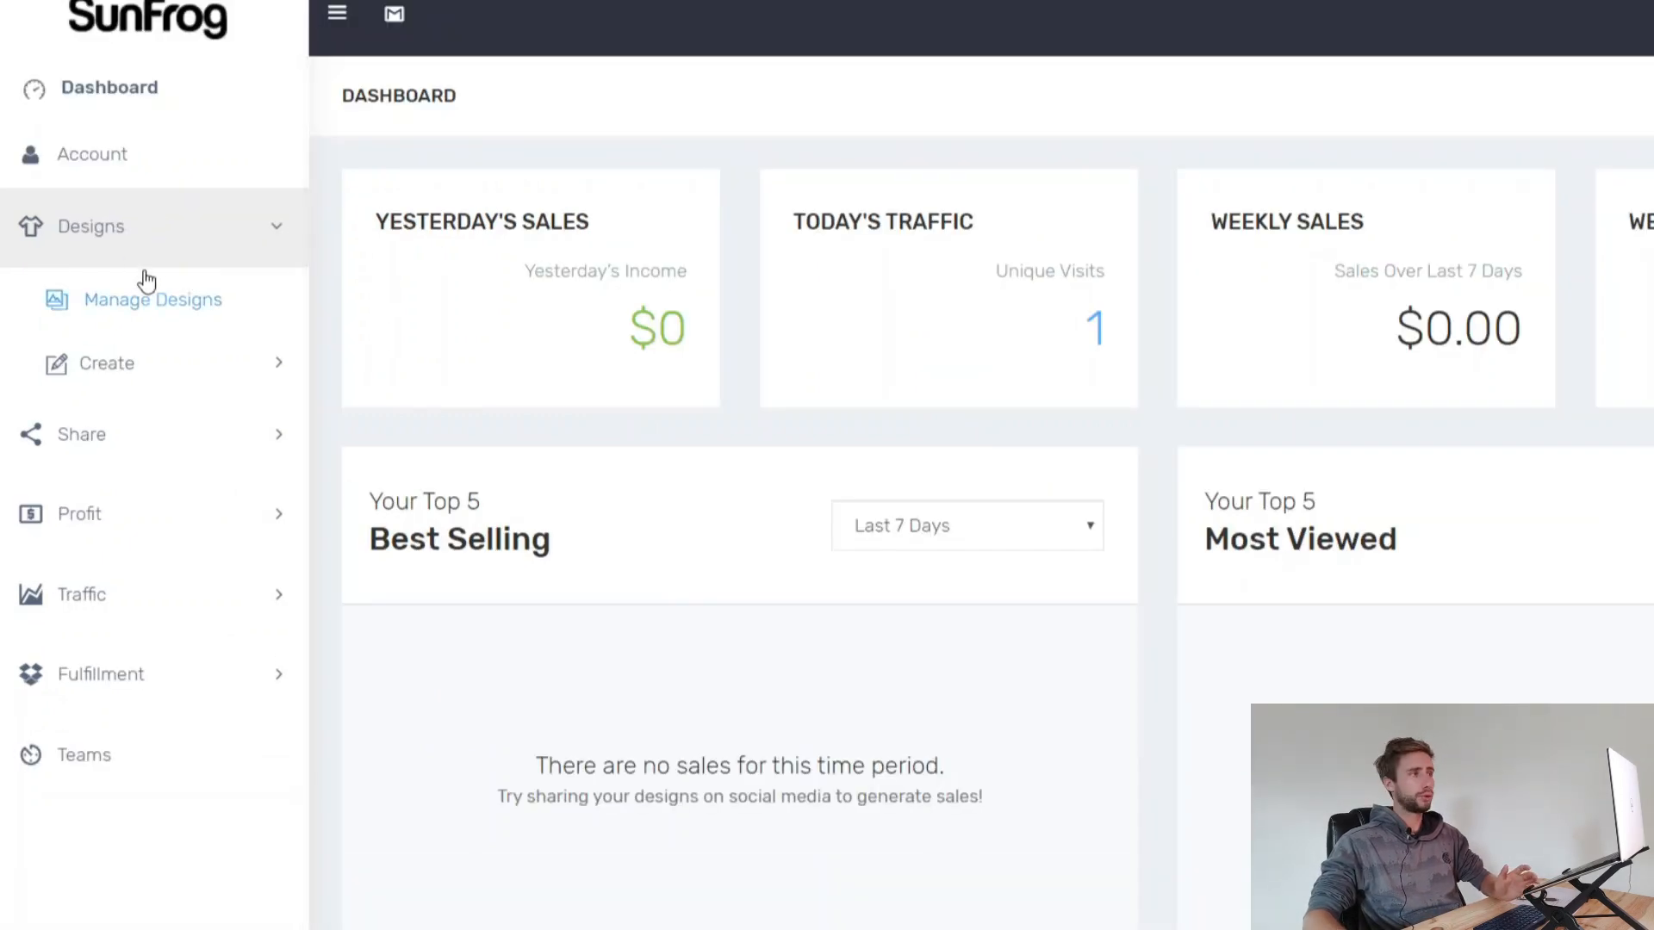
Step: Start a new T-shirt design in the Online Designer and add the text "J'peux j'ai"
left_click(124, 377)
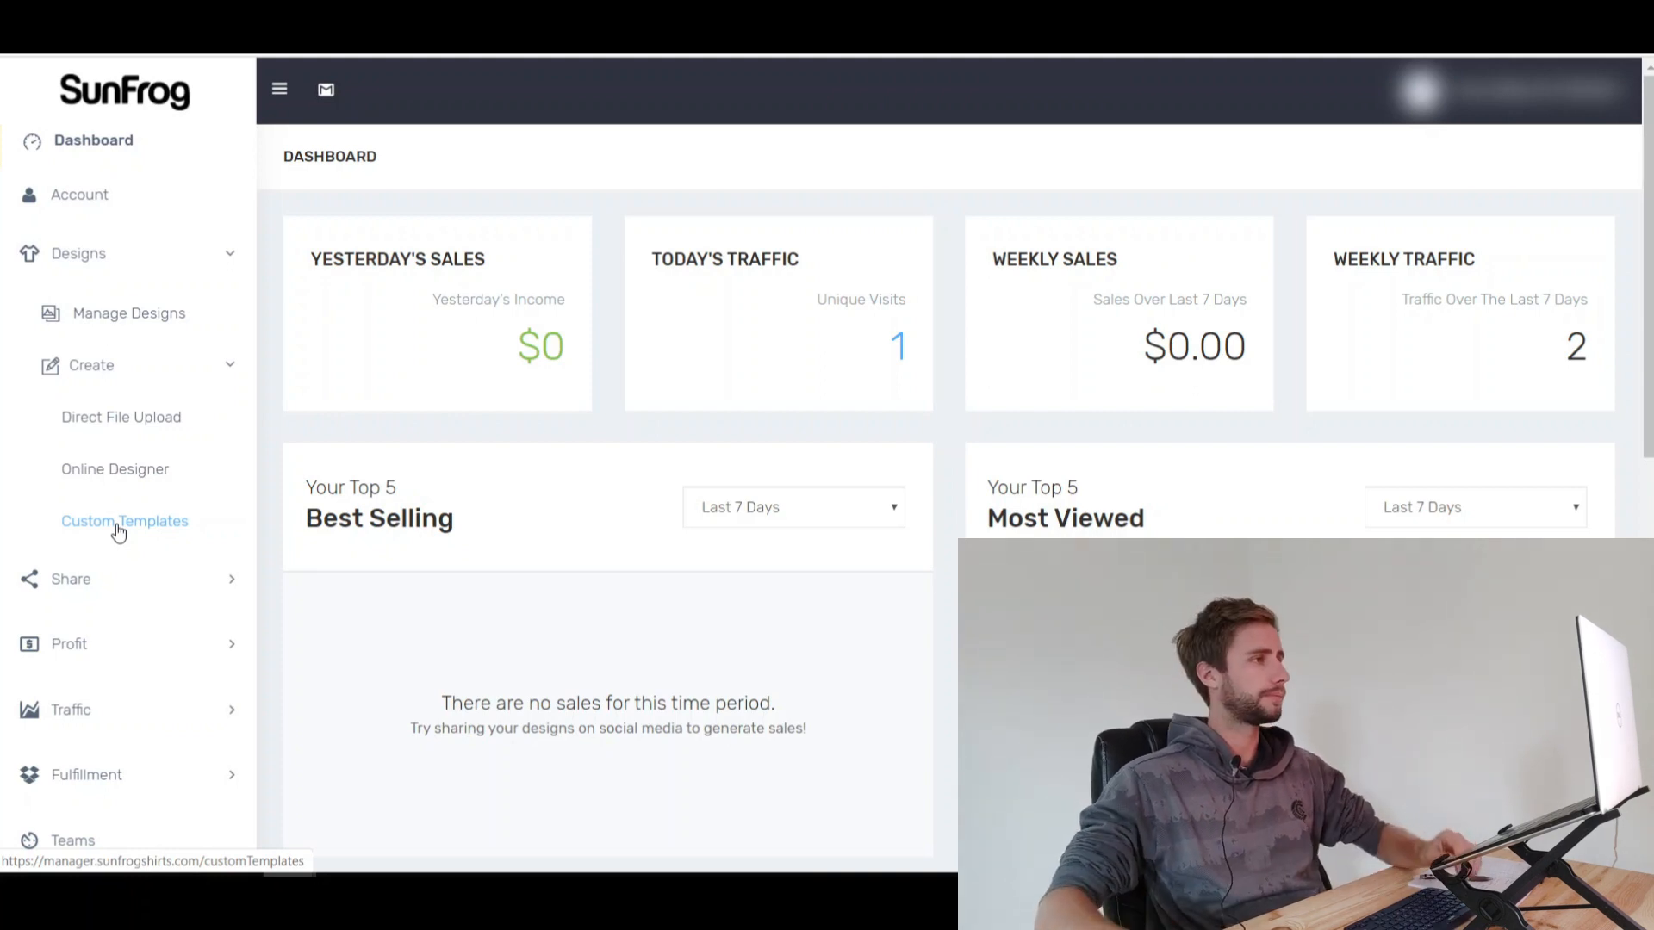
left_click(146, 476)
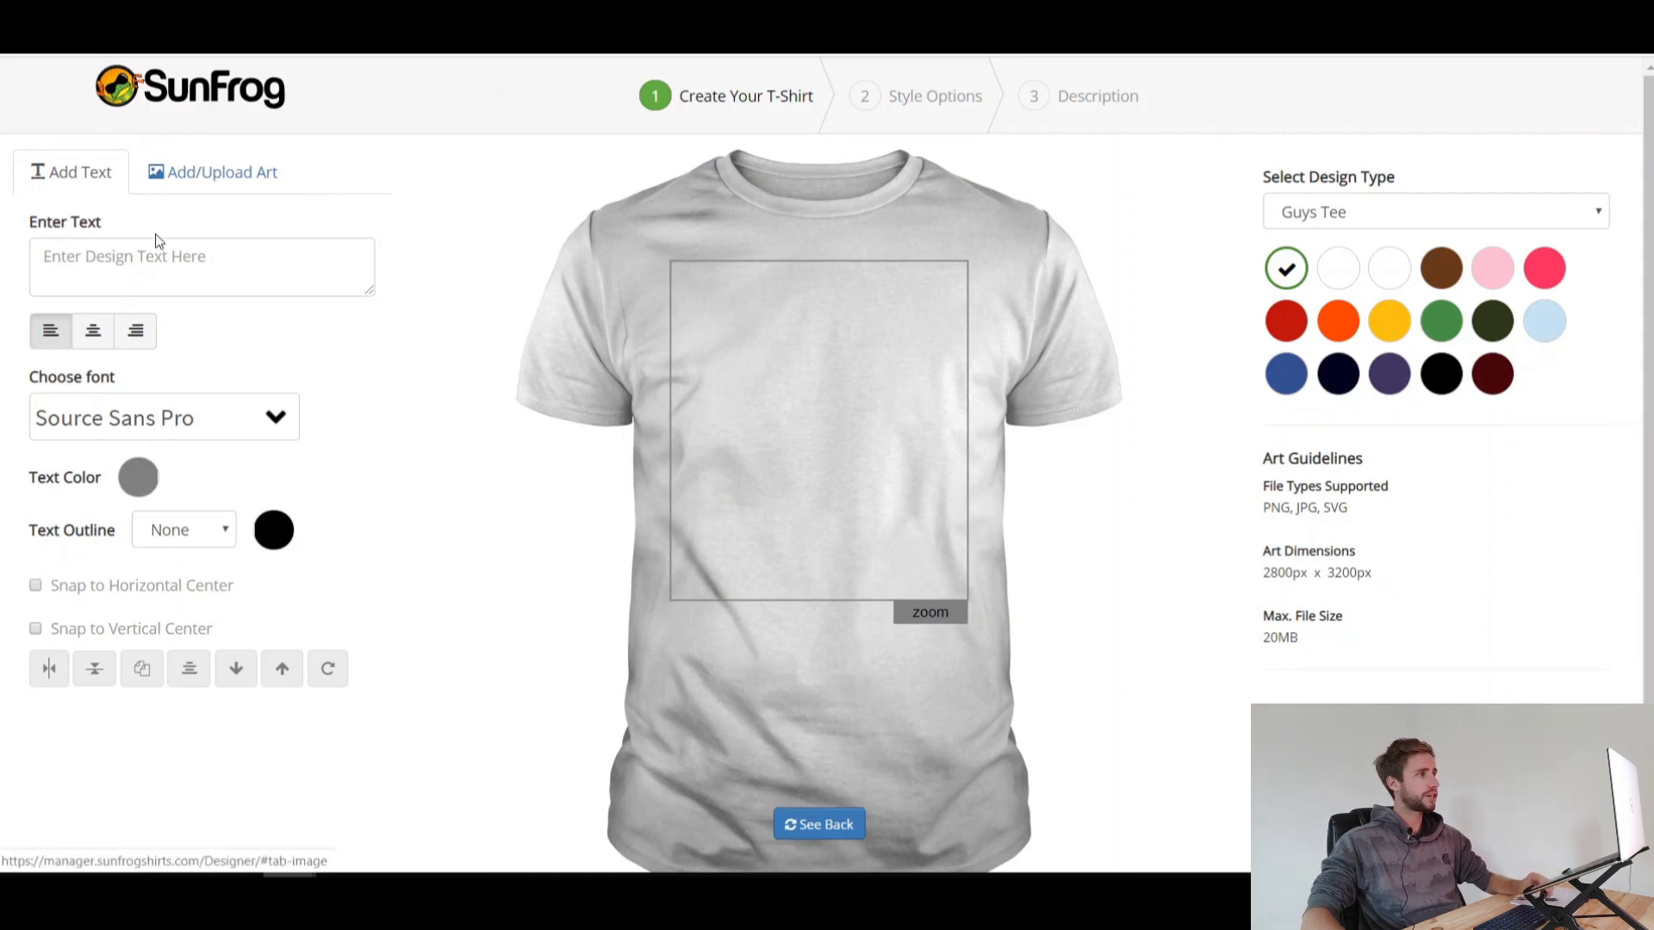
left_click(112, 267)
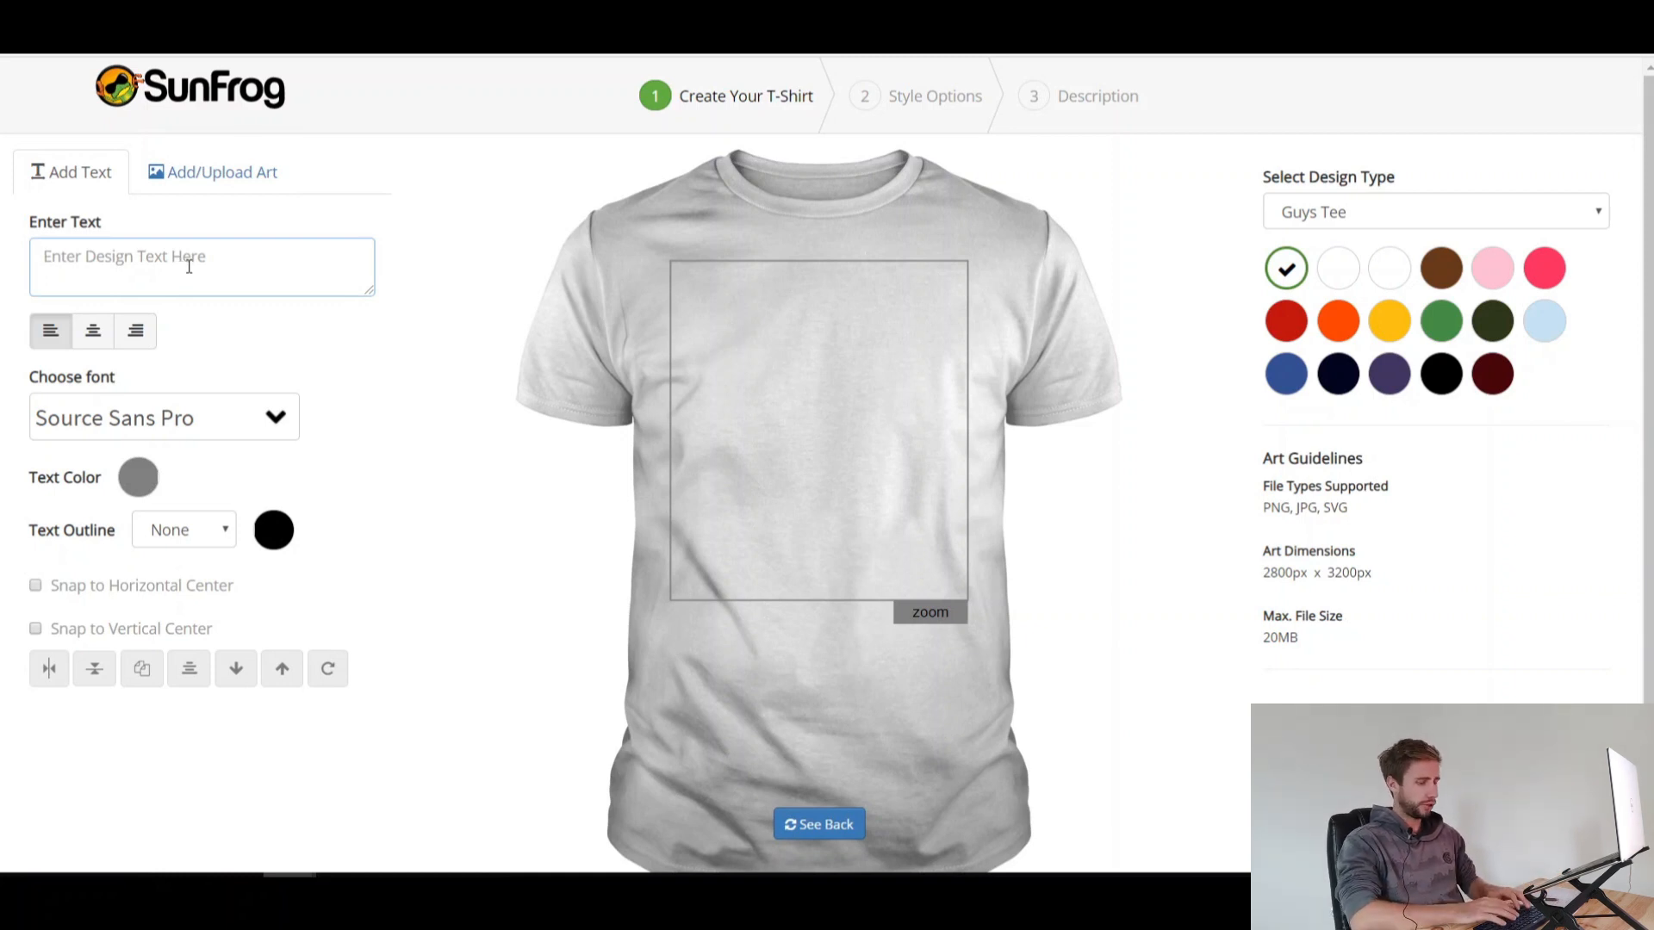
type("J'peux")
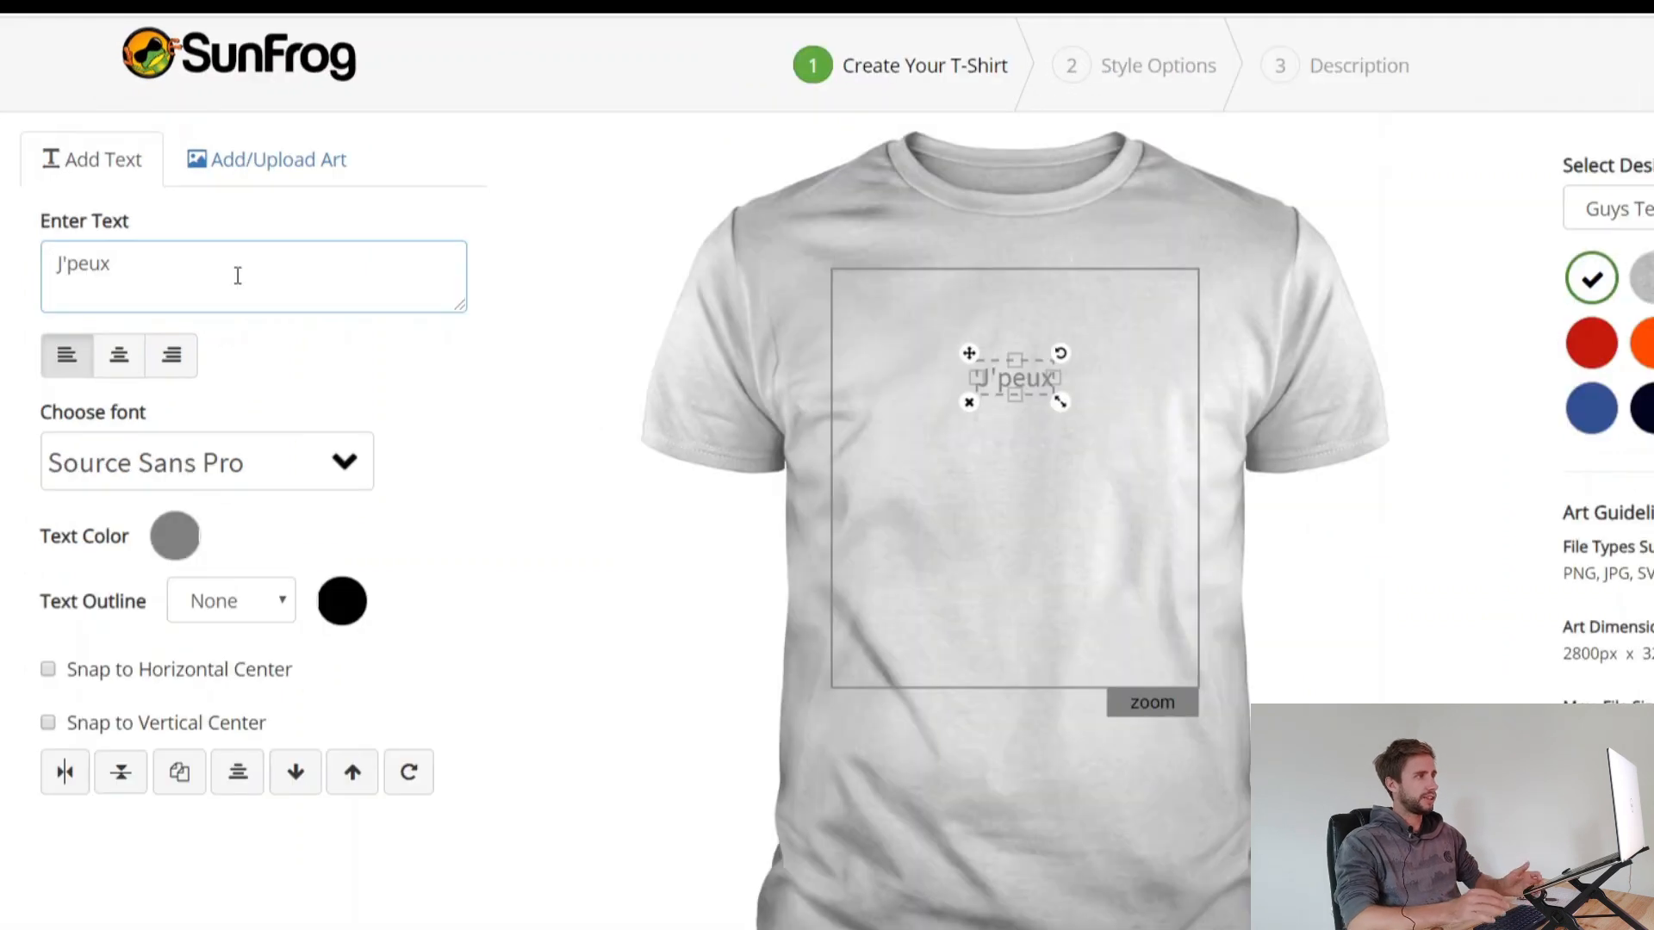
type(" j'ai")
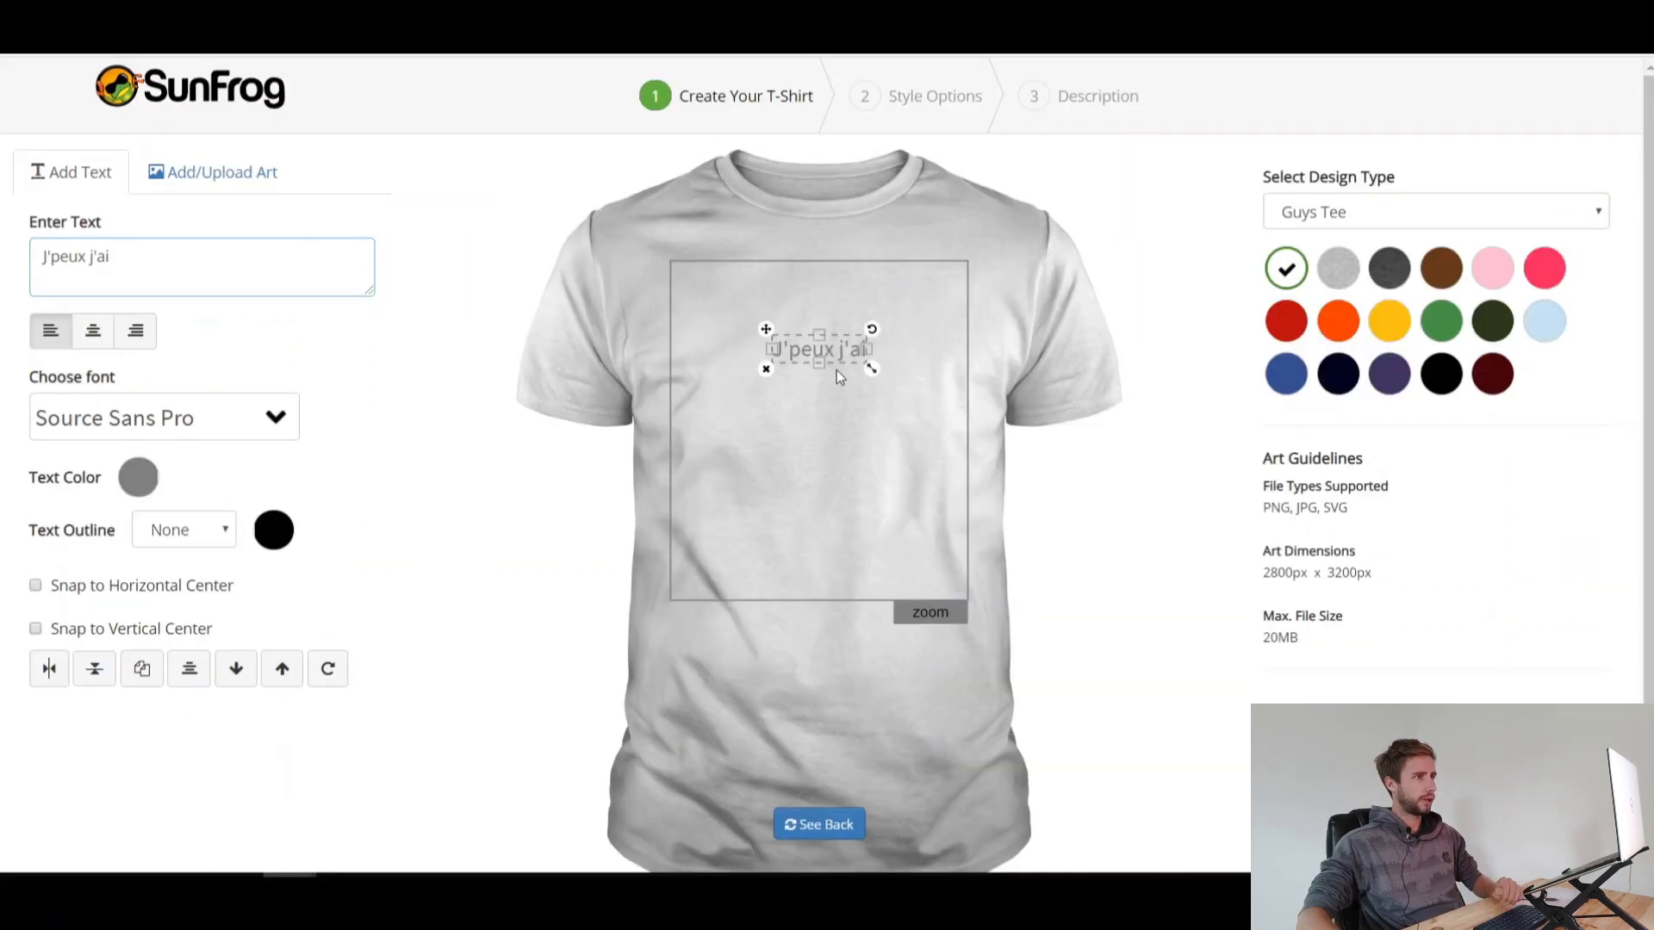
Step: Color the design text white and set the Guys Tee to dark navy blue
left_click(138, 477)
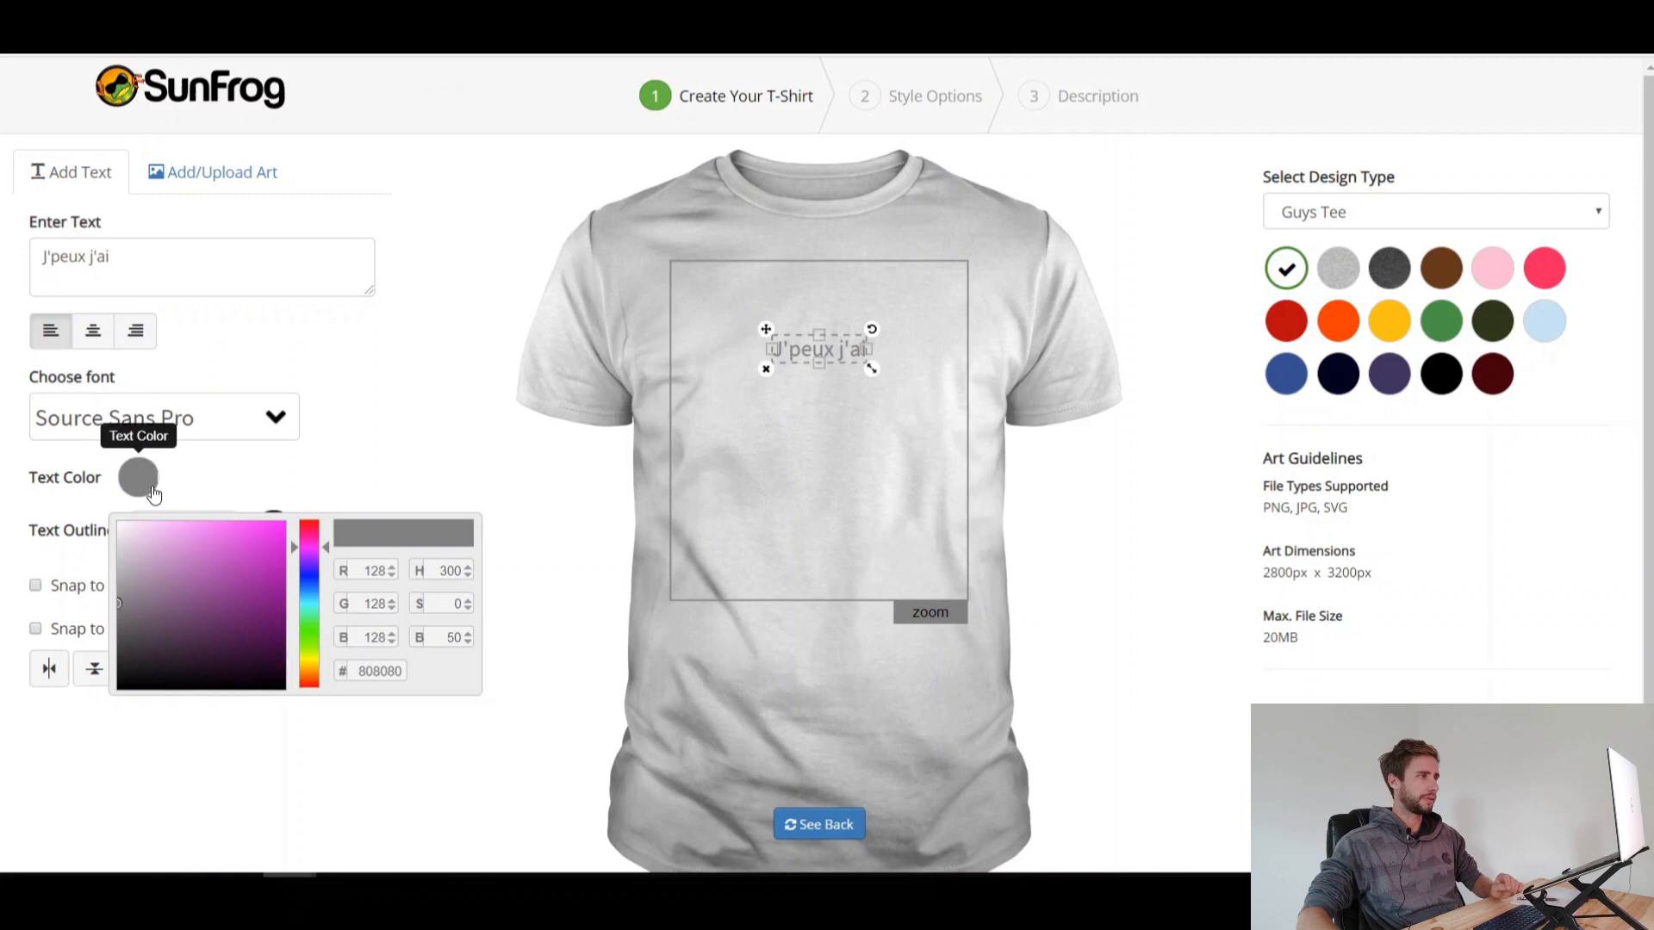
left_click_drag(166, 572, 119, 522)
left_click(570, 642)
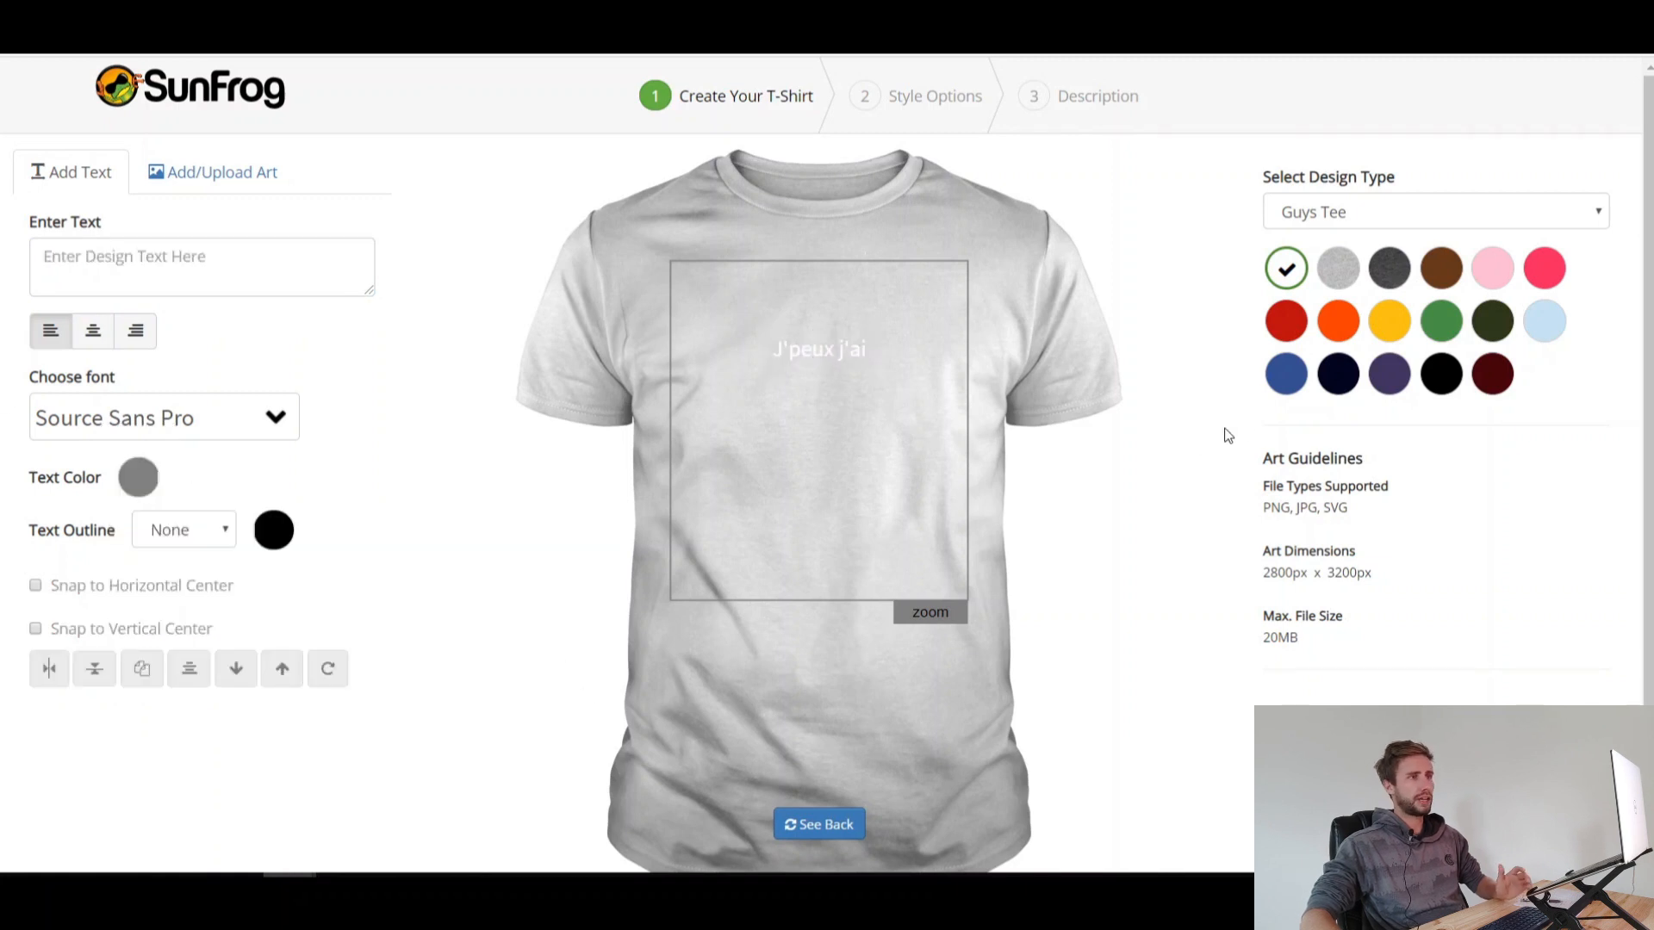
left_click(1338, 375)
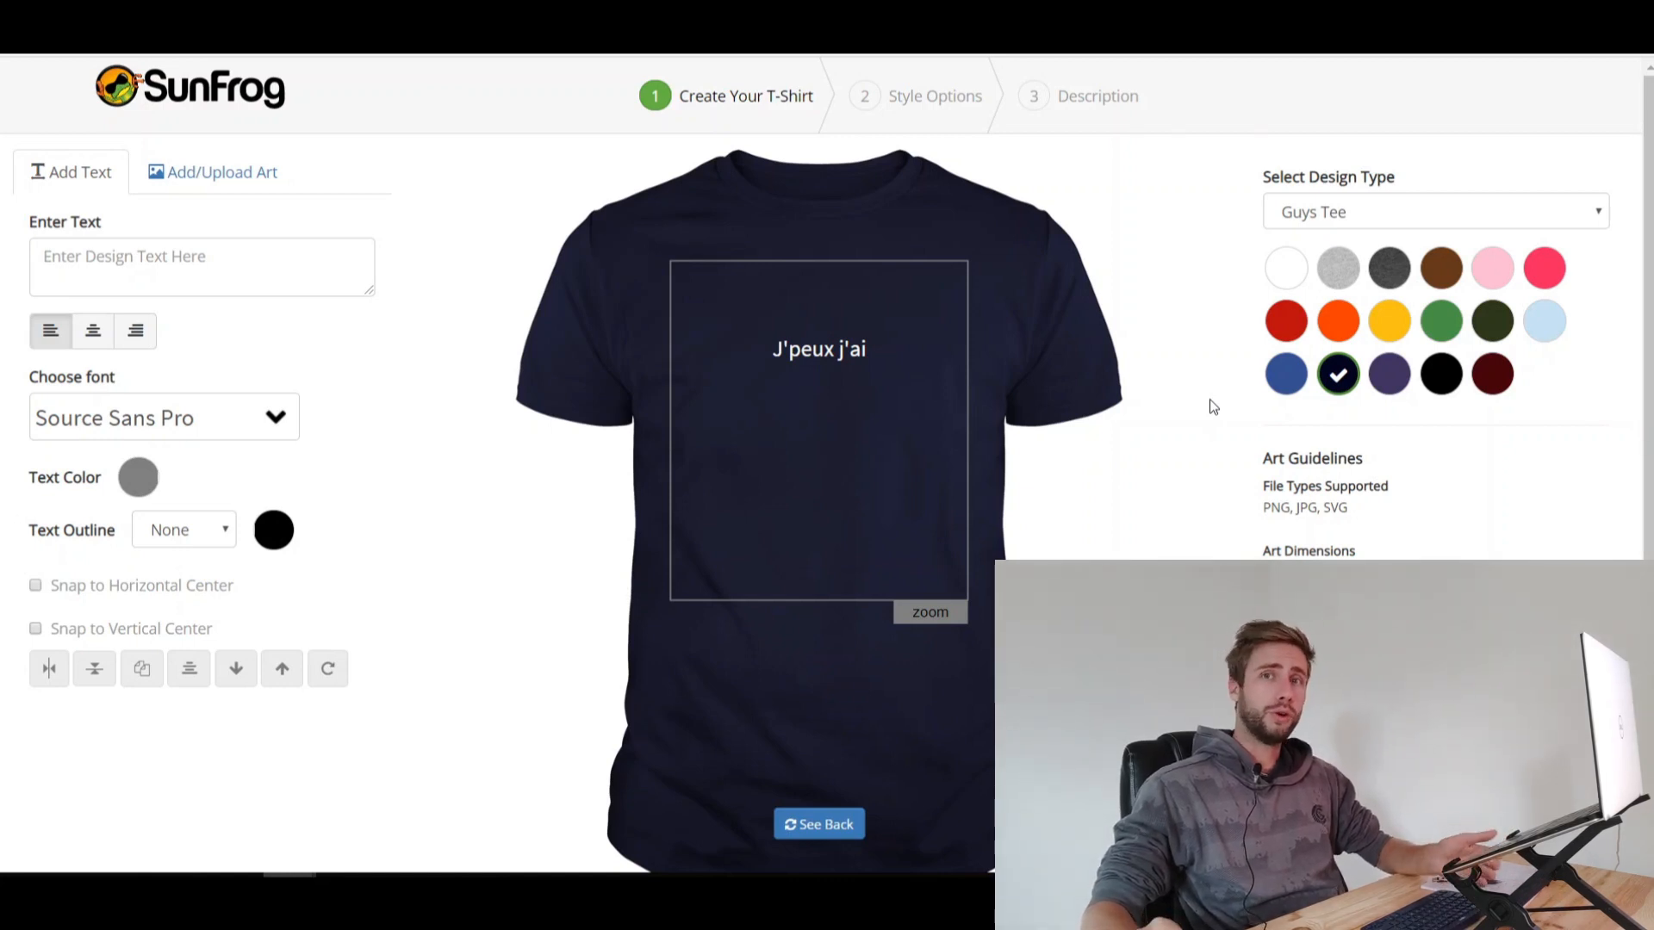
Step: Set the design text in the Lobster font and enlarge it to nearly the full width of the print area
left_click(823, 345)
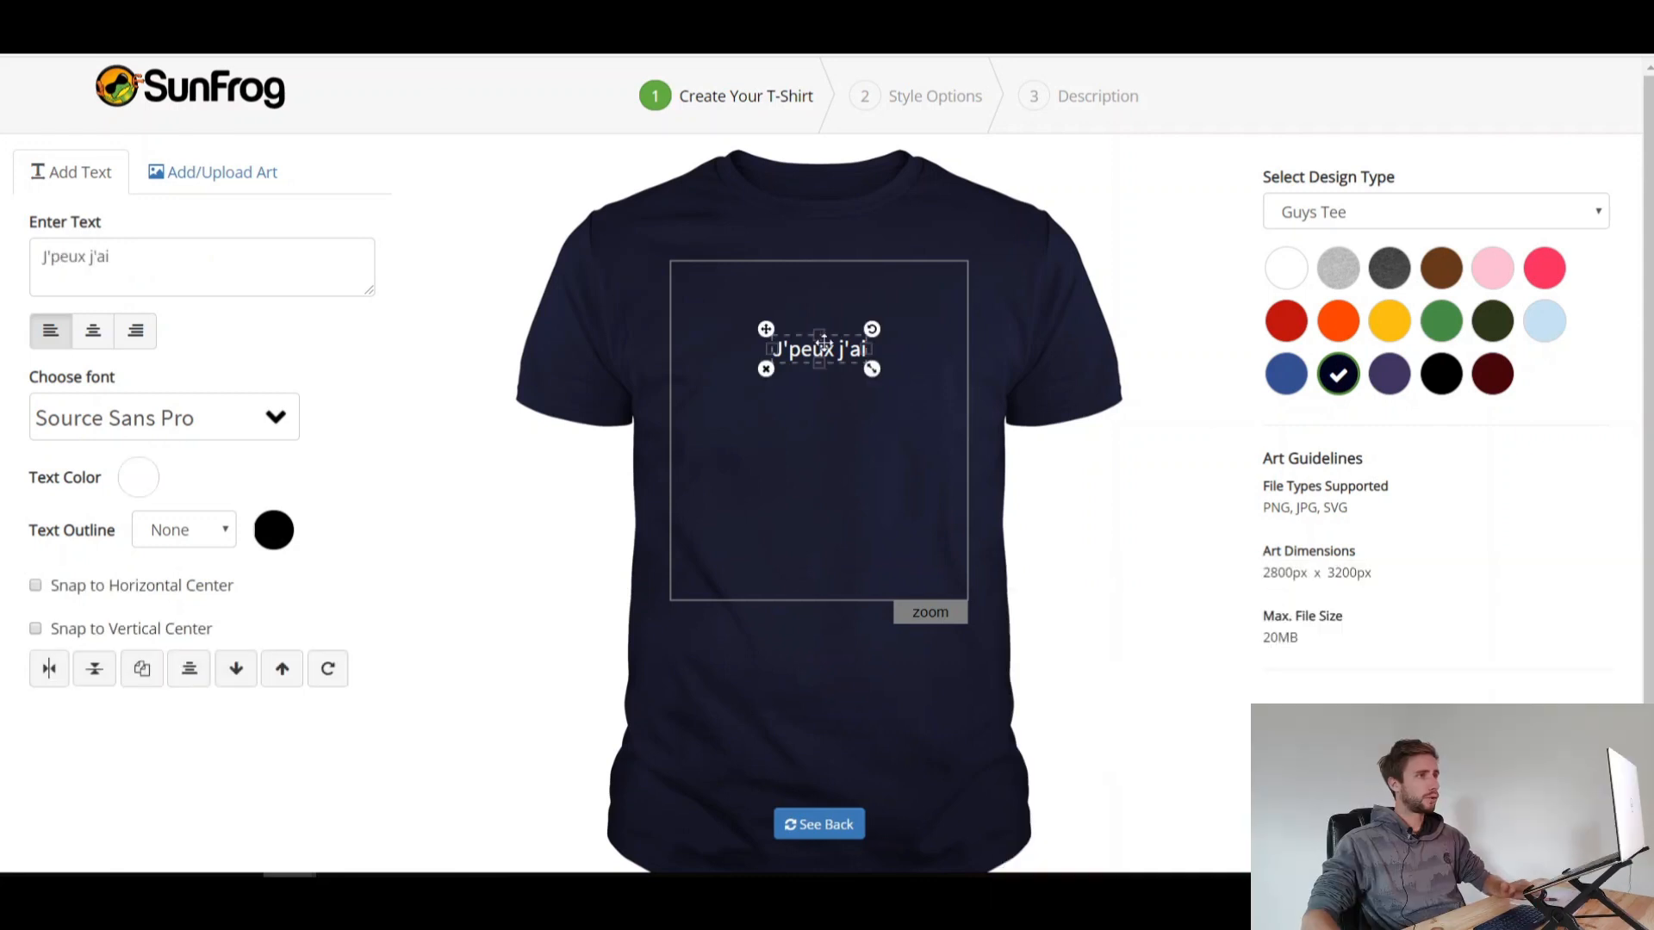
left_click(257, 426)
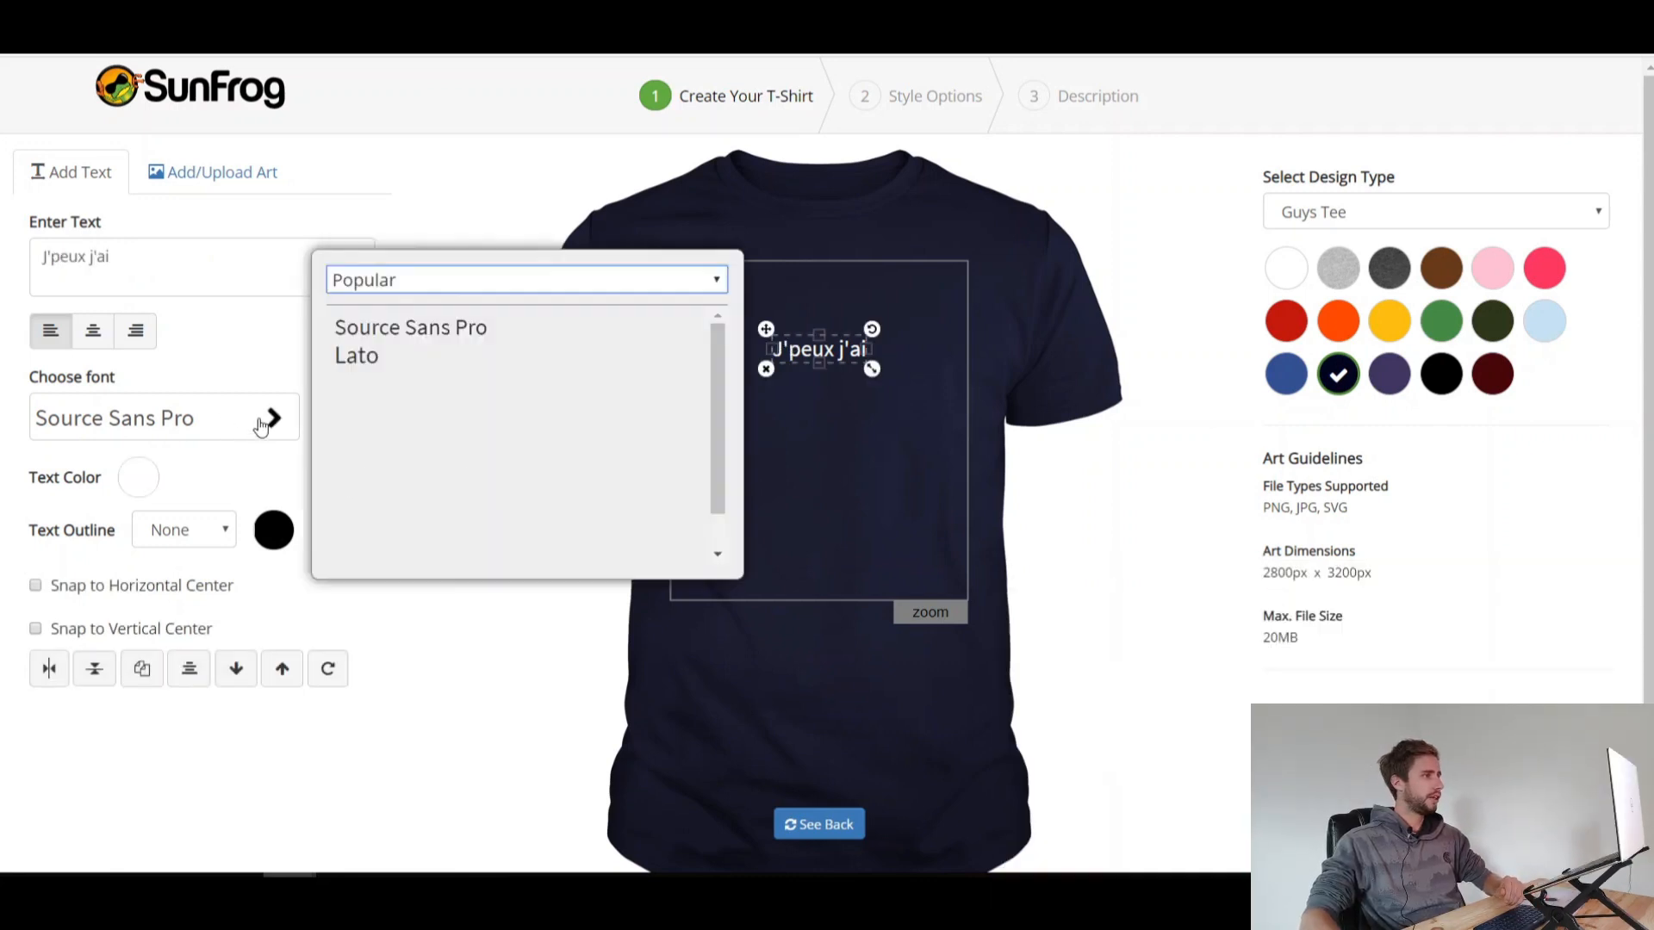
scroll(448, 508, "down", 1)
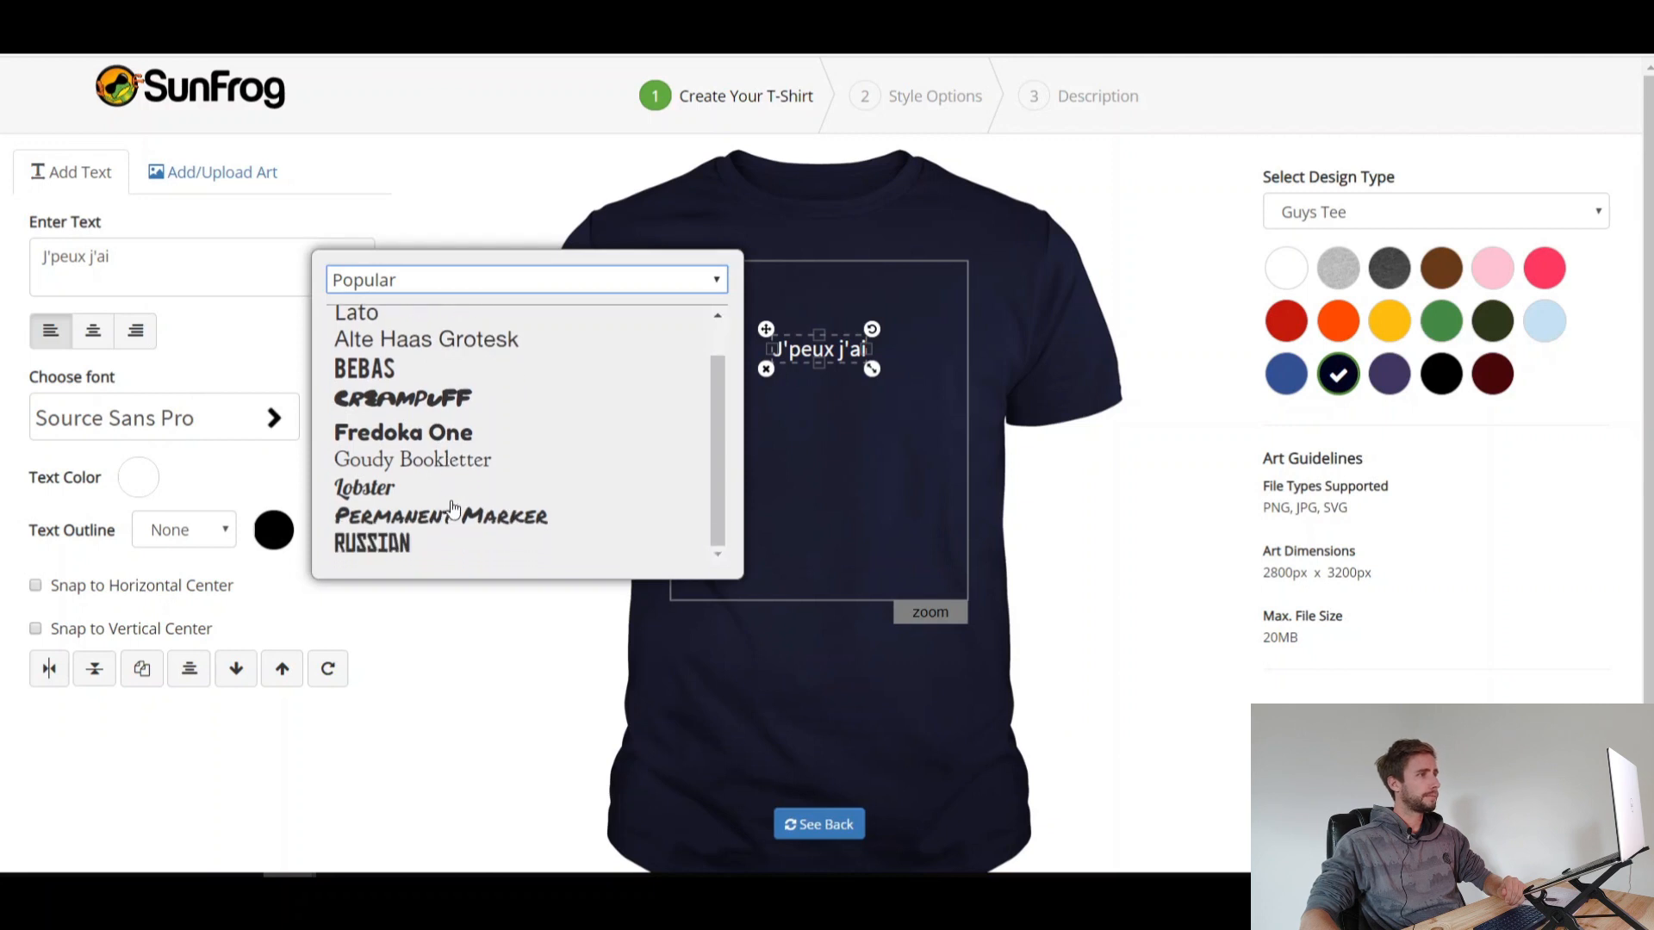
left_click(392, 485)
left_click_drag(864, 369, 939, 416)
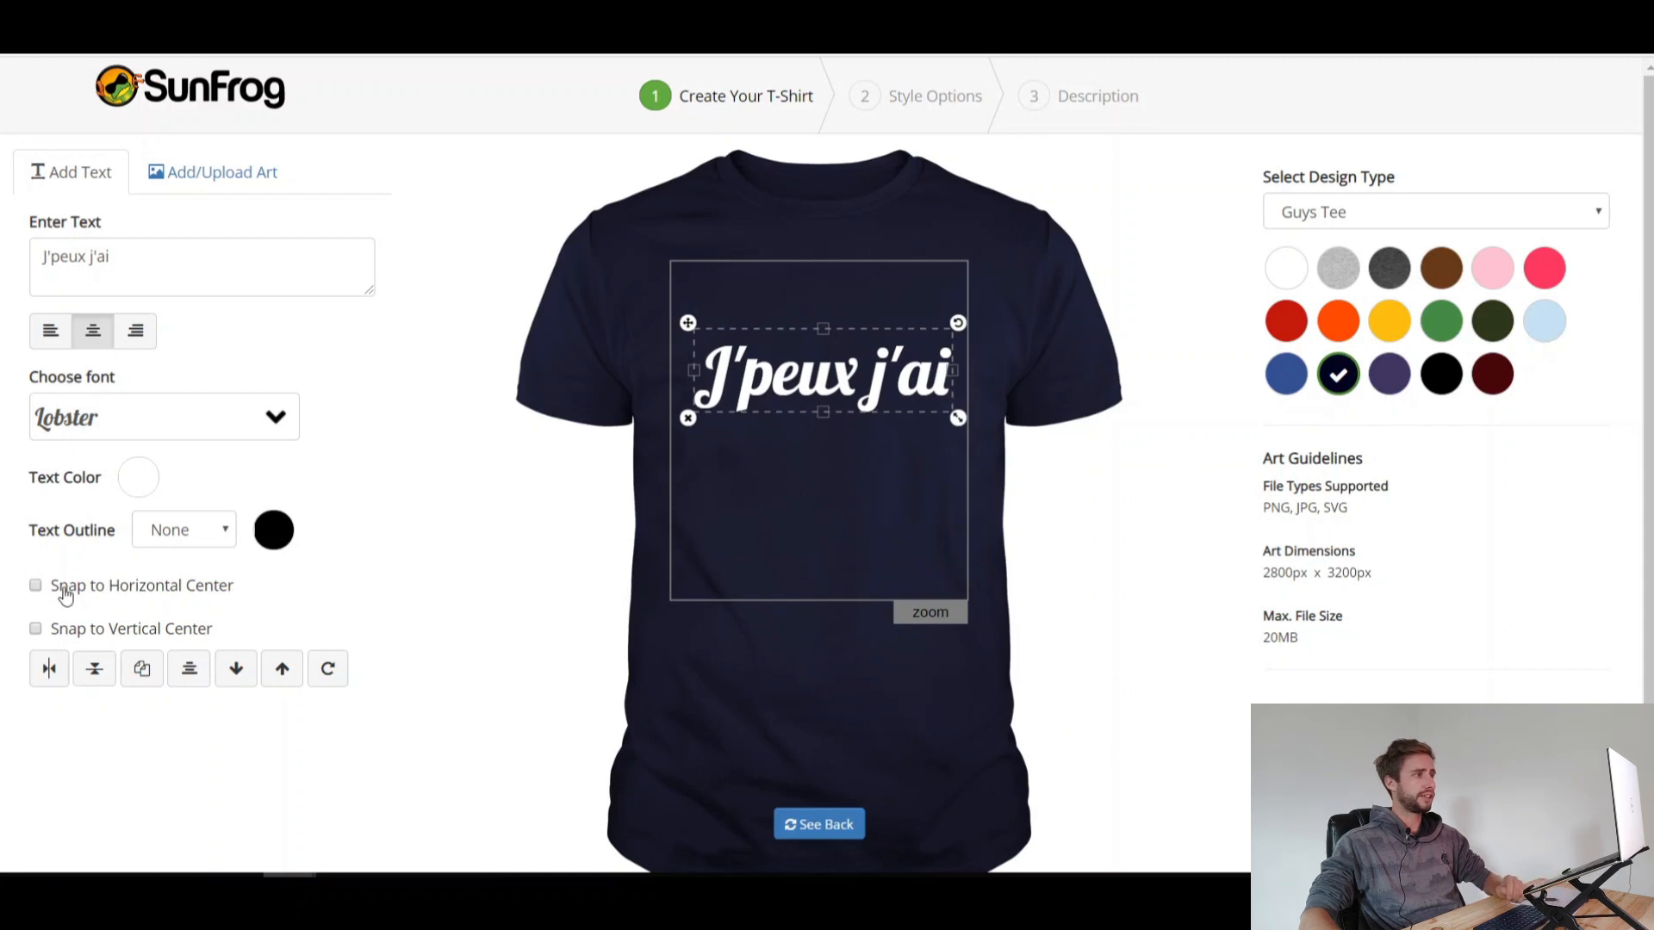
Step: Snap the design text to the horizontal center and change its wording to "J'peux pas"
left_click(36, 586)
left_click(89, 256)
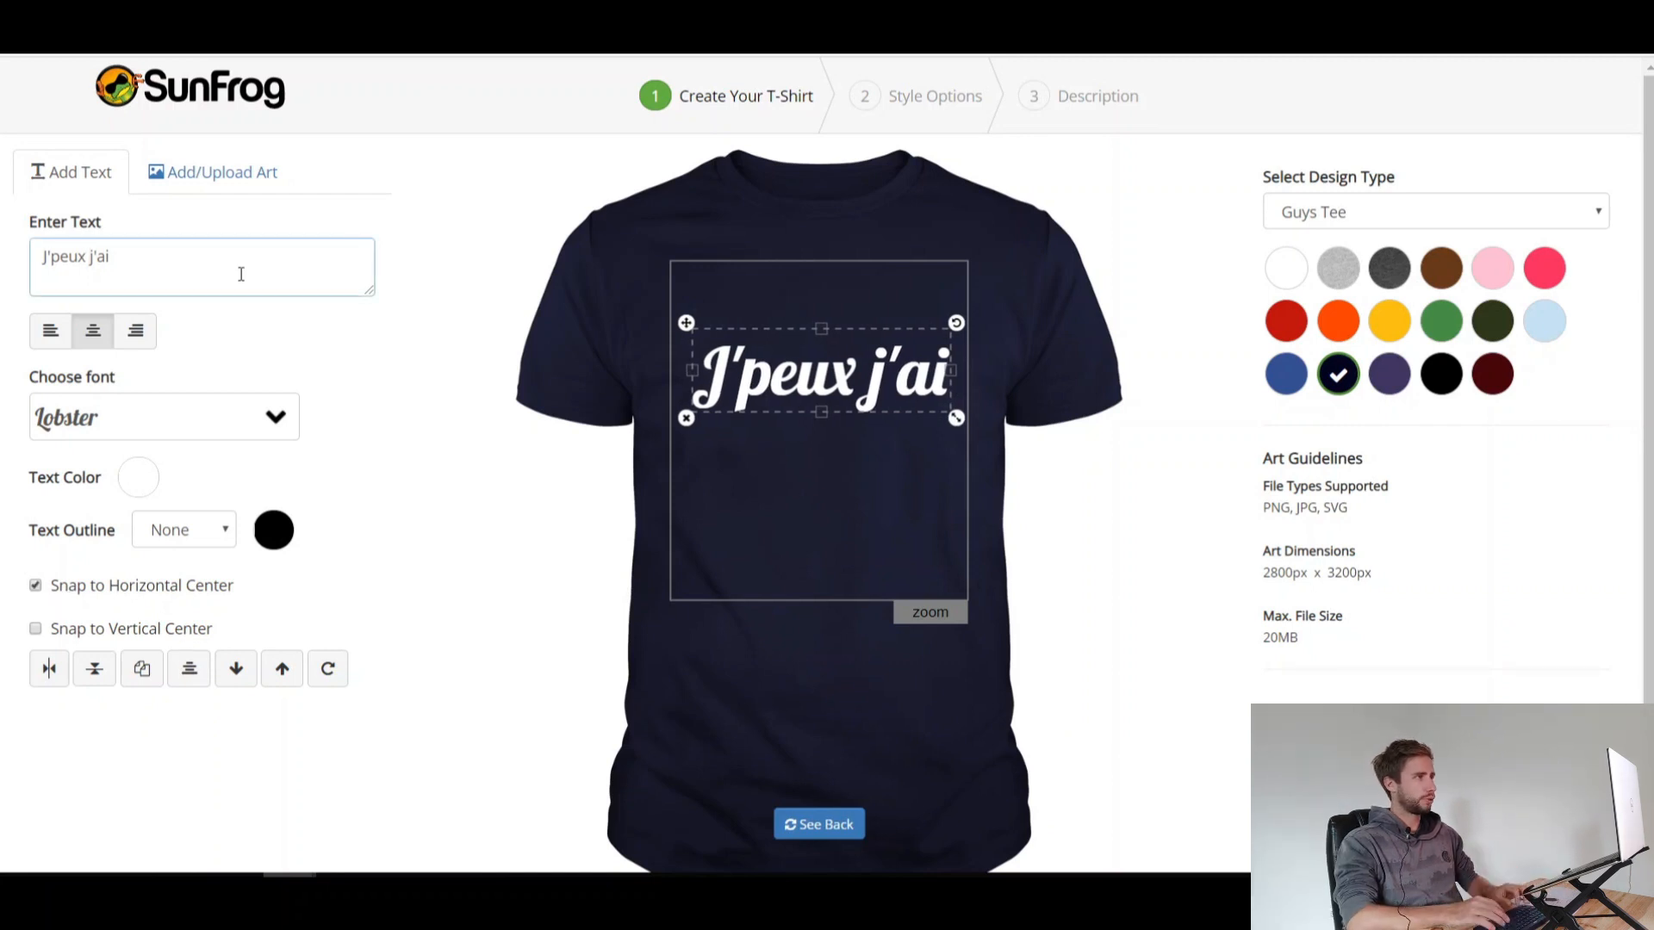
type("pas")
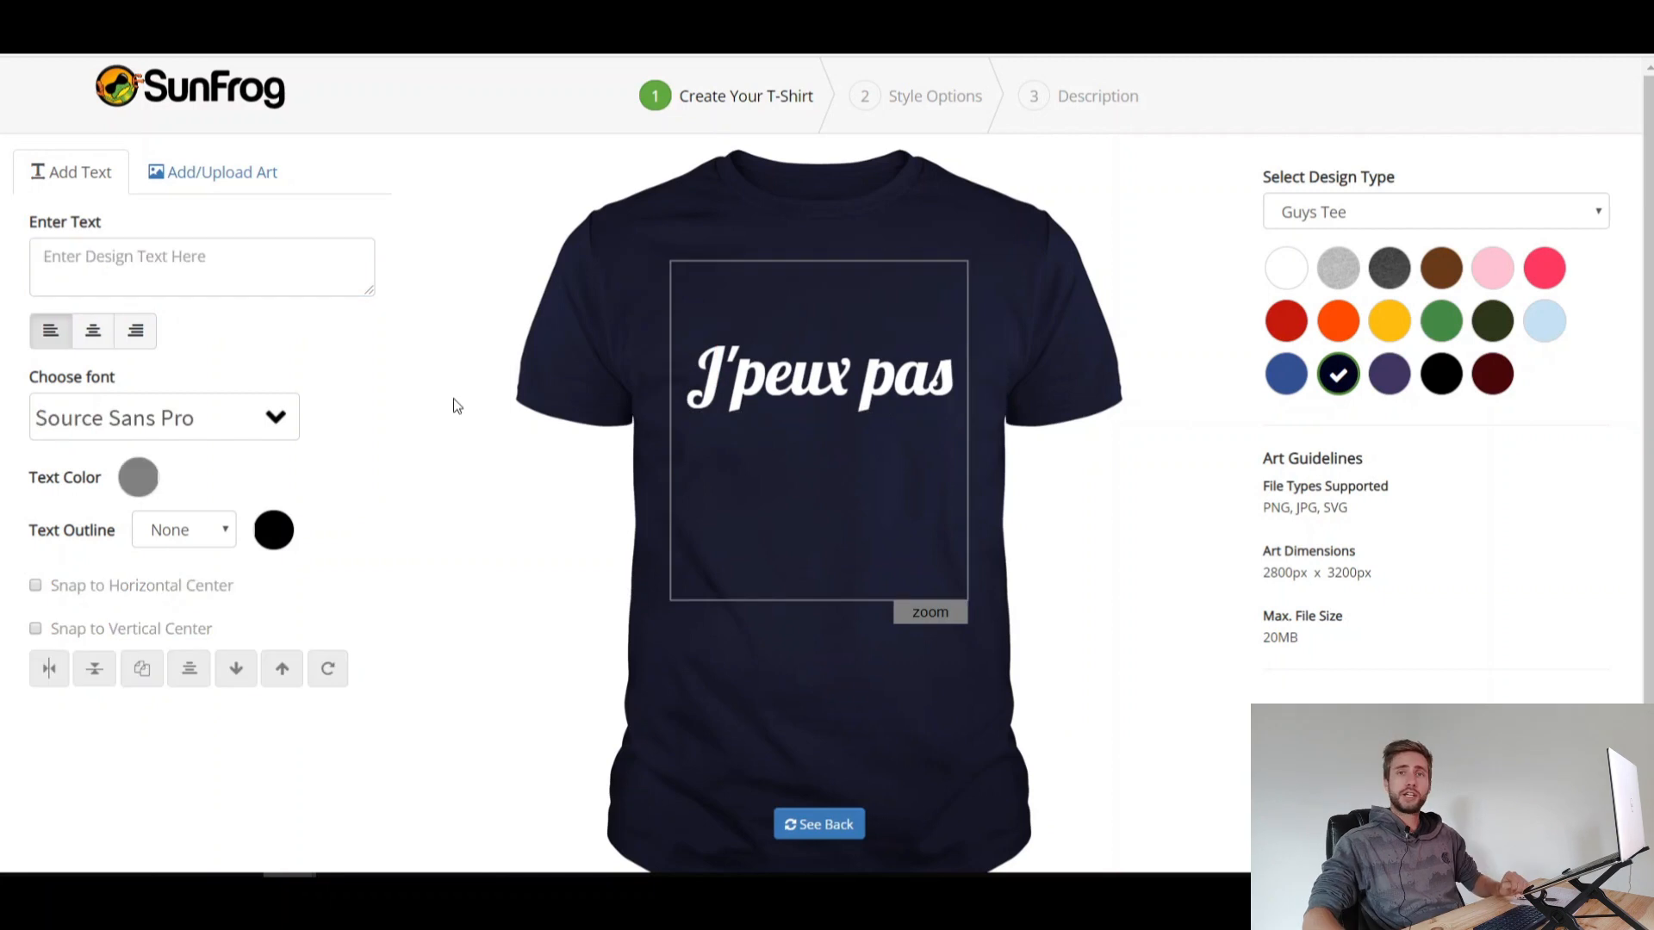
left_click(827, 386)
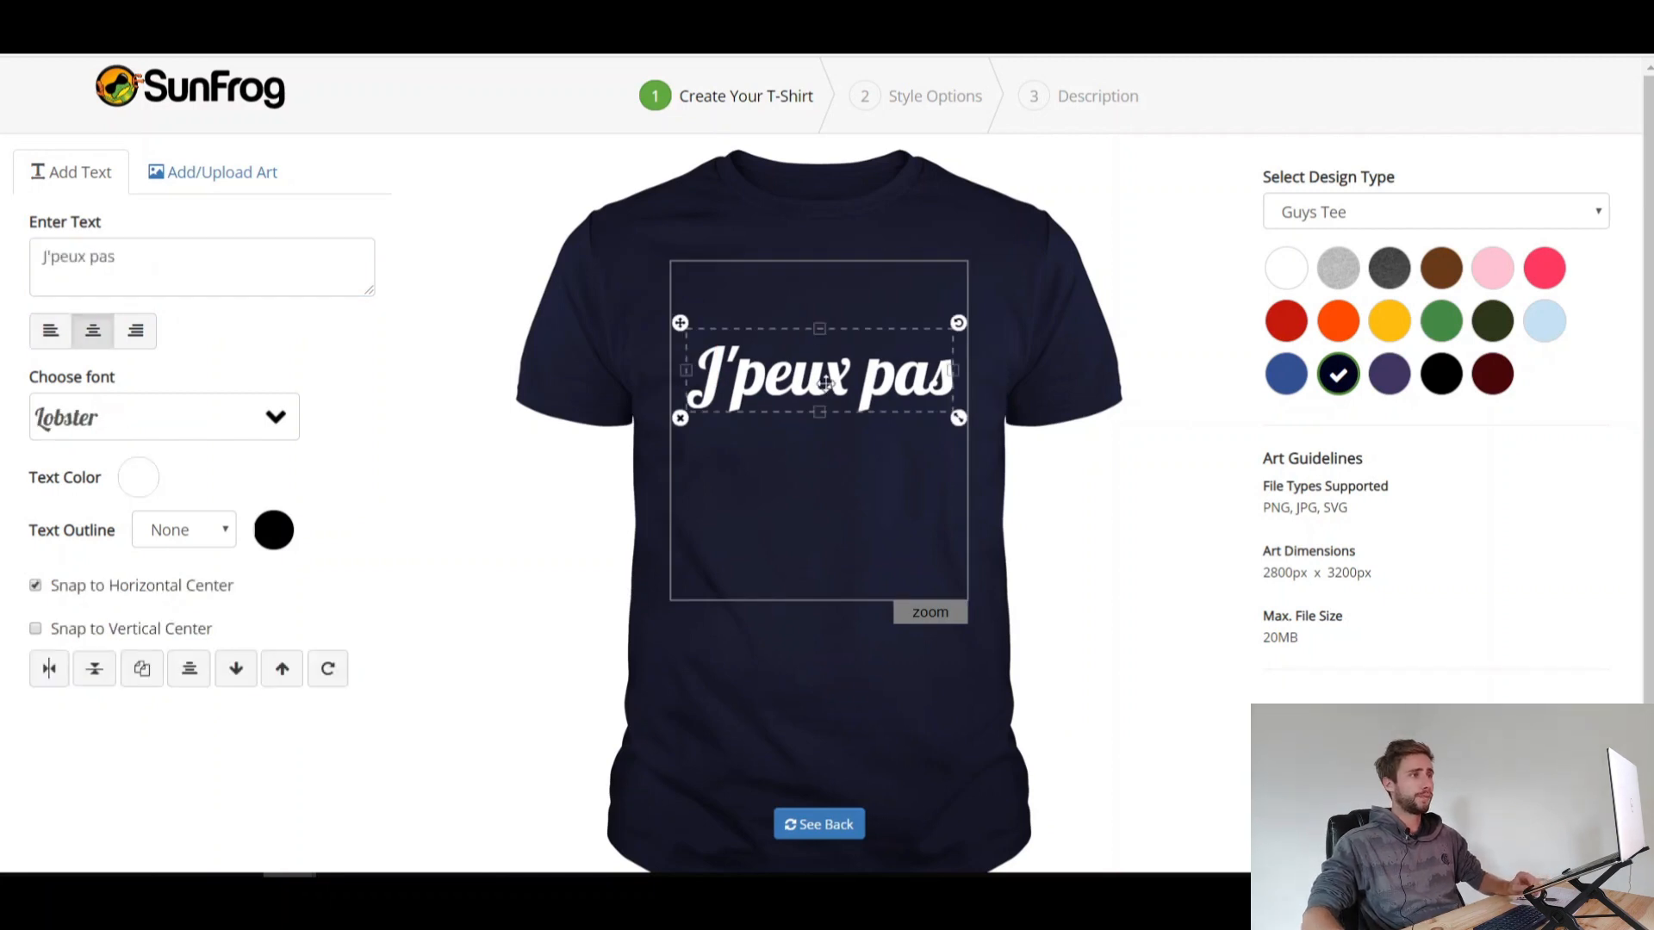
left_click(1018, 394)
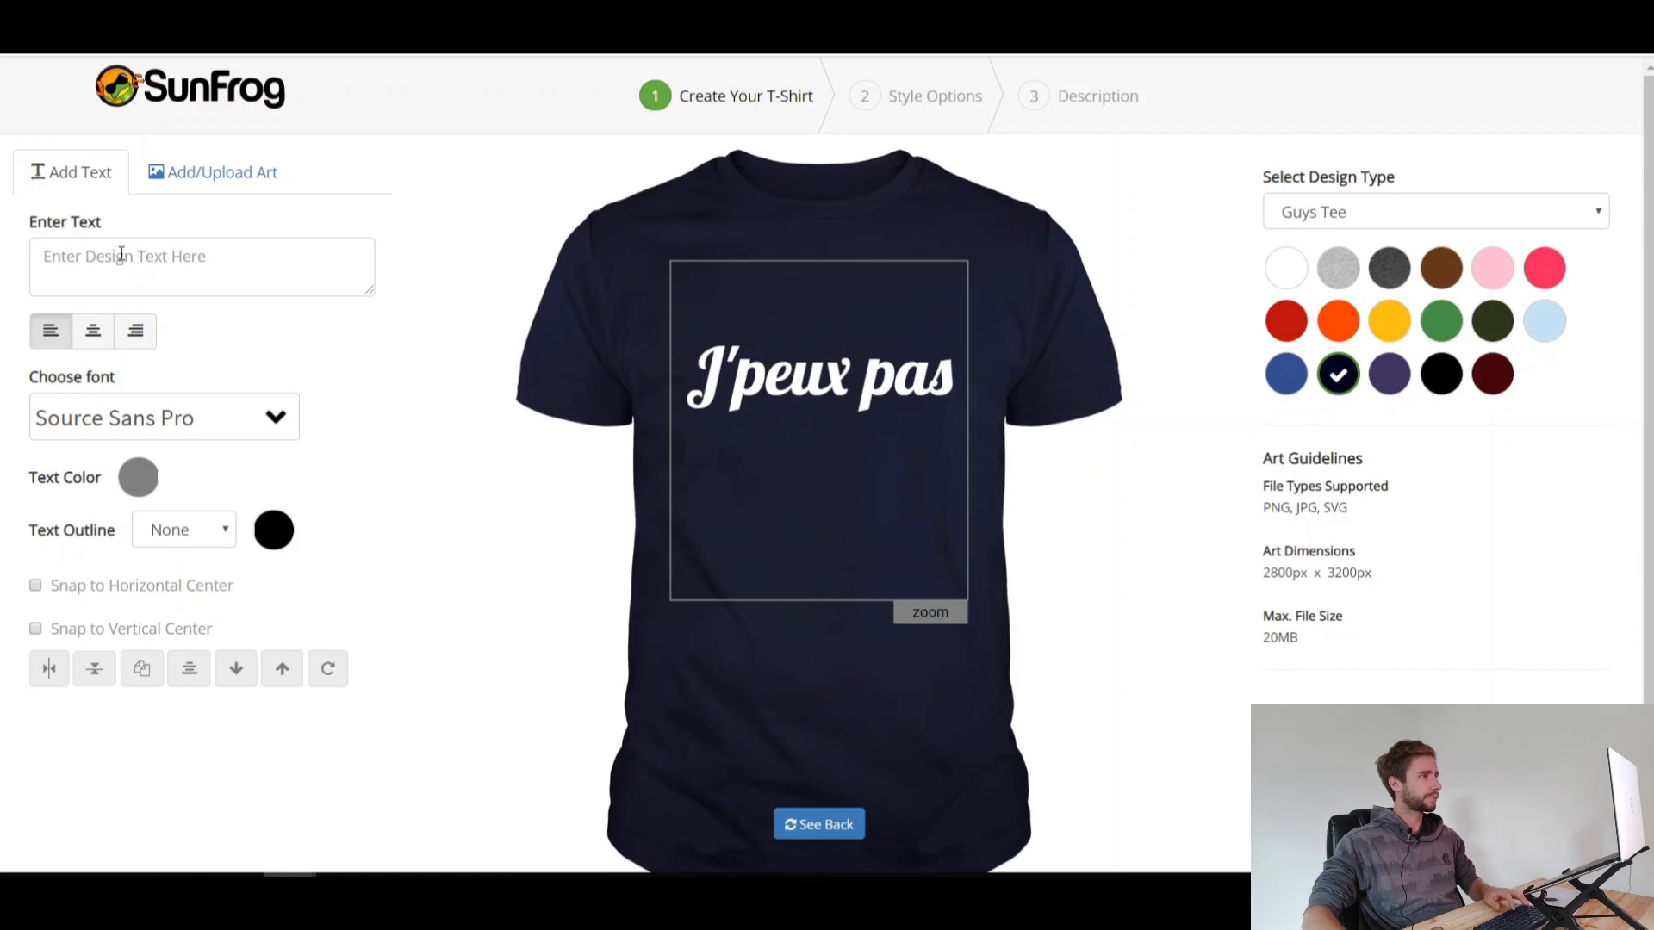
Step: Add "J'ai" as a separate white text in the Permanent Marker font, slightly enlarged and placed beneath "J'peux pas"
type("J'ai")
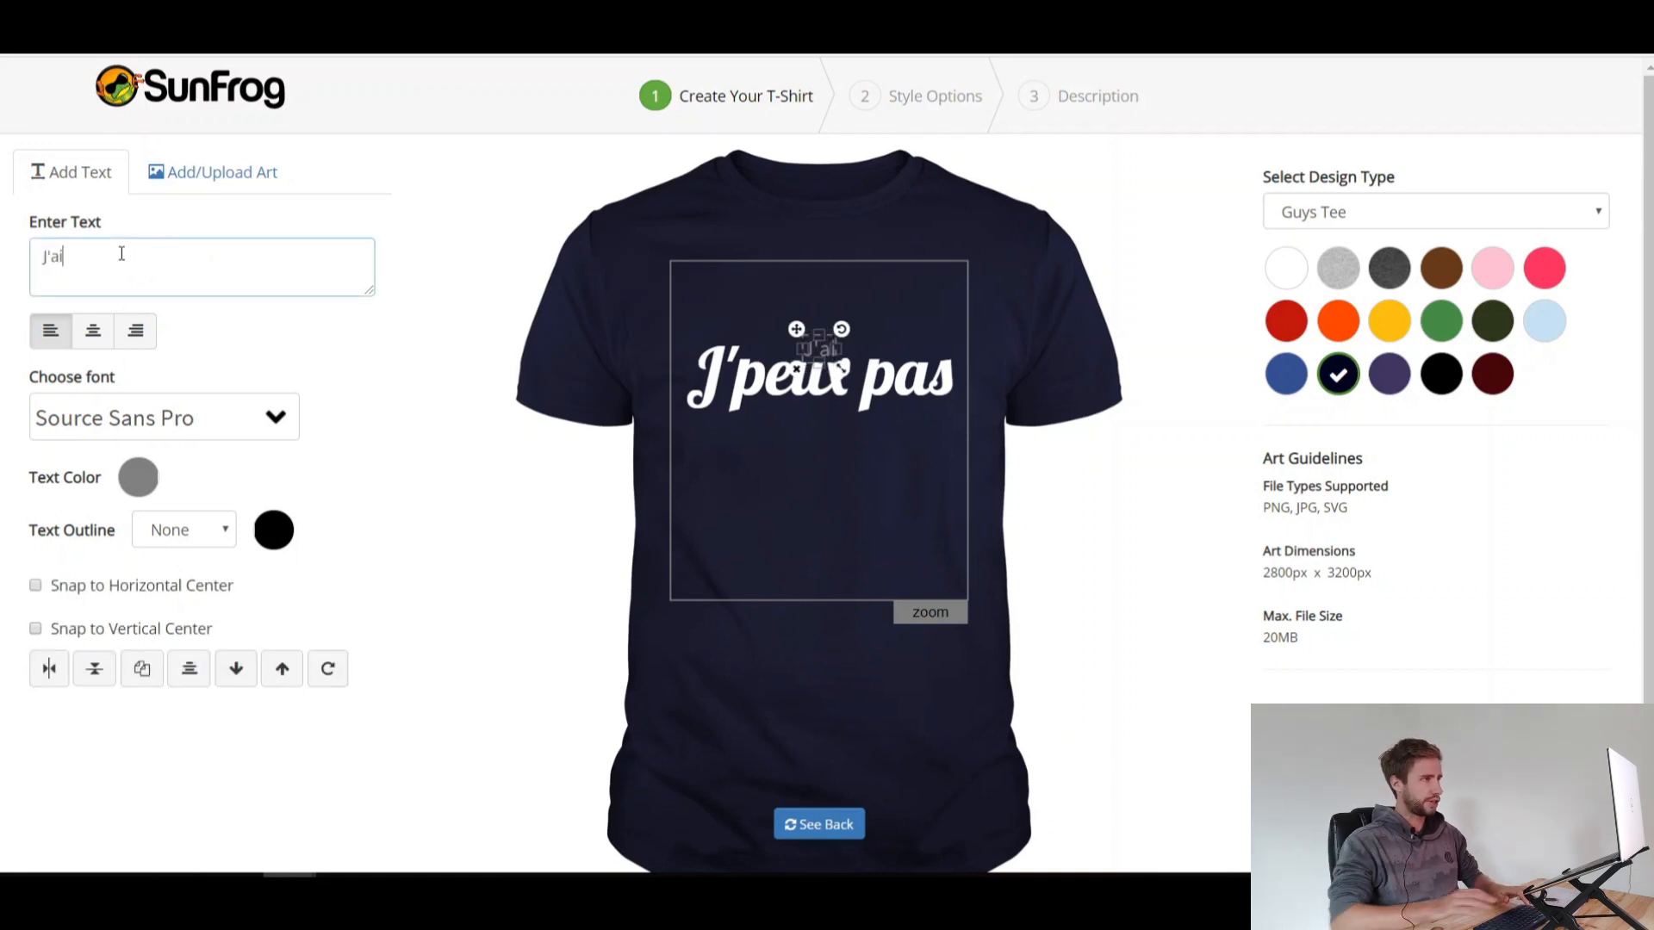
left_click(138, 477)
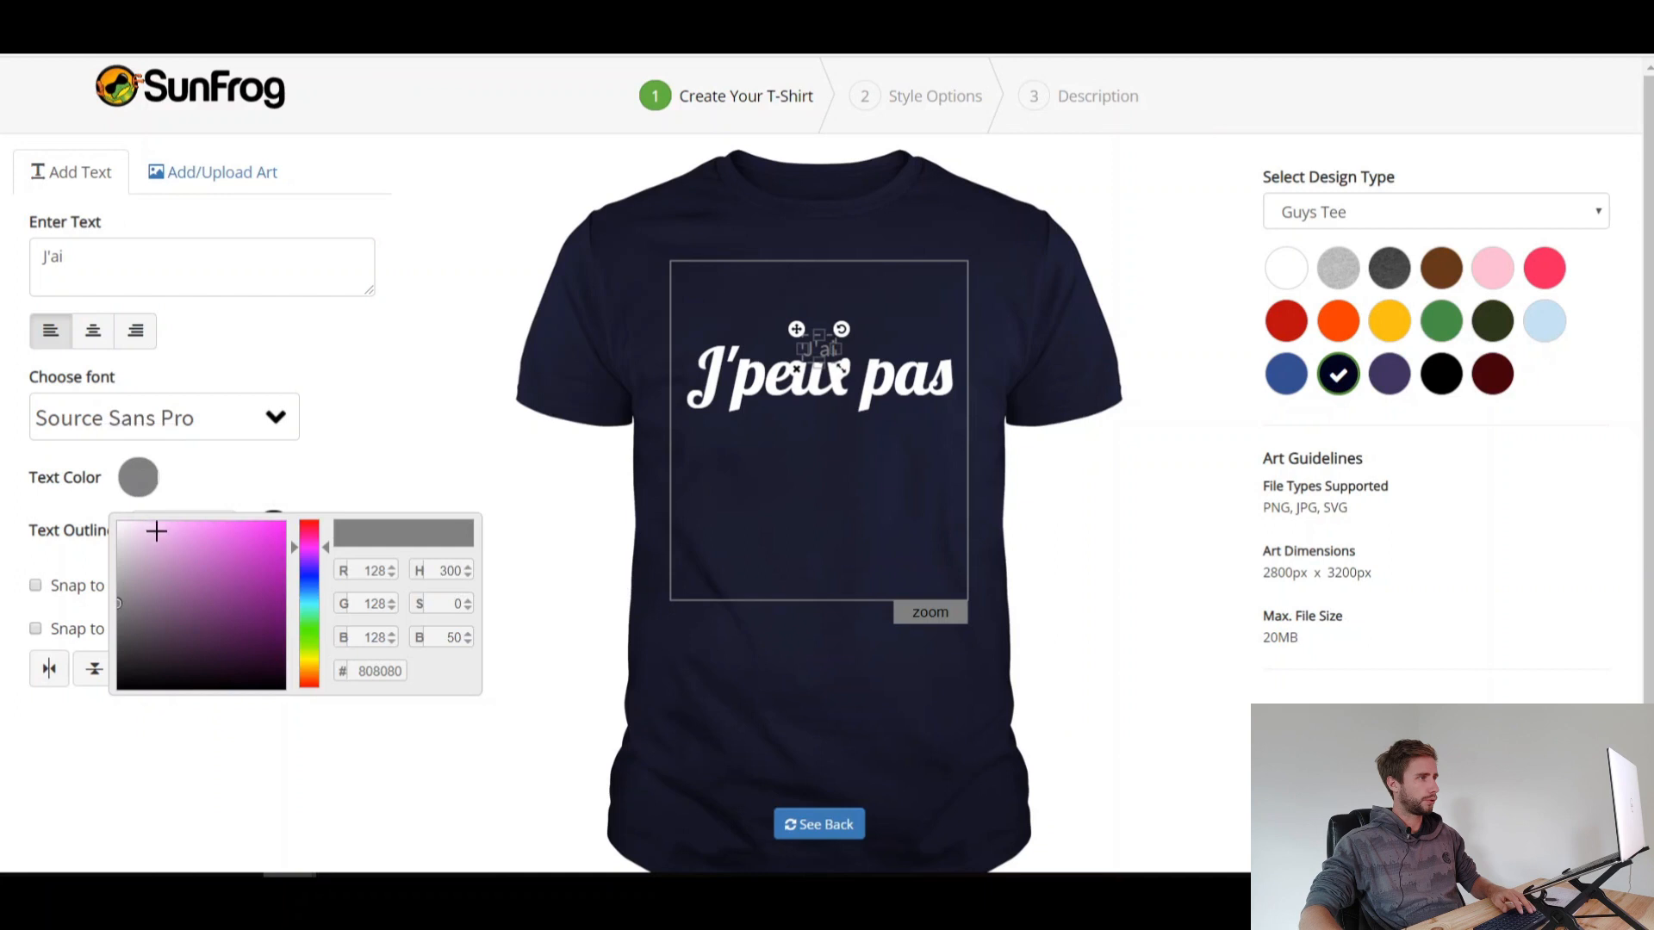
left_click_drag(813, 347, 855, 466)
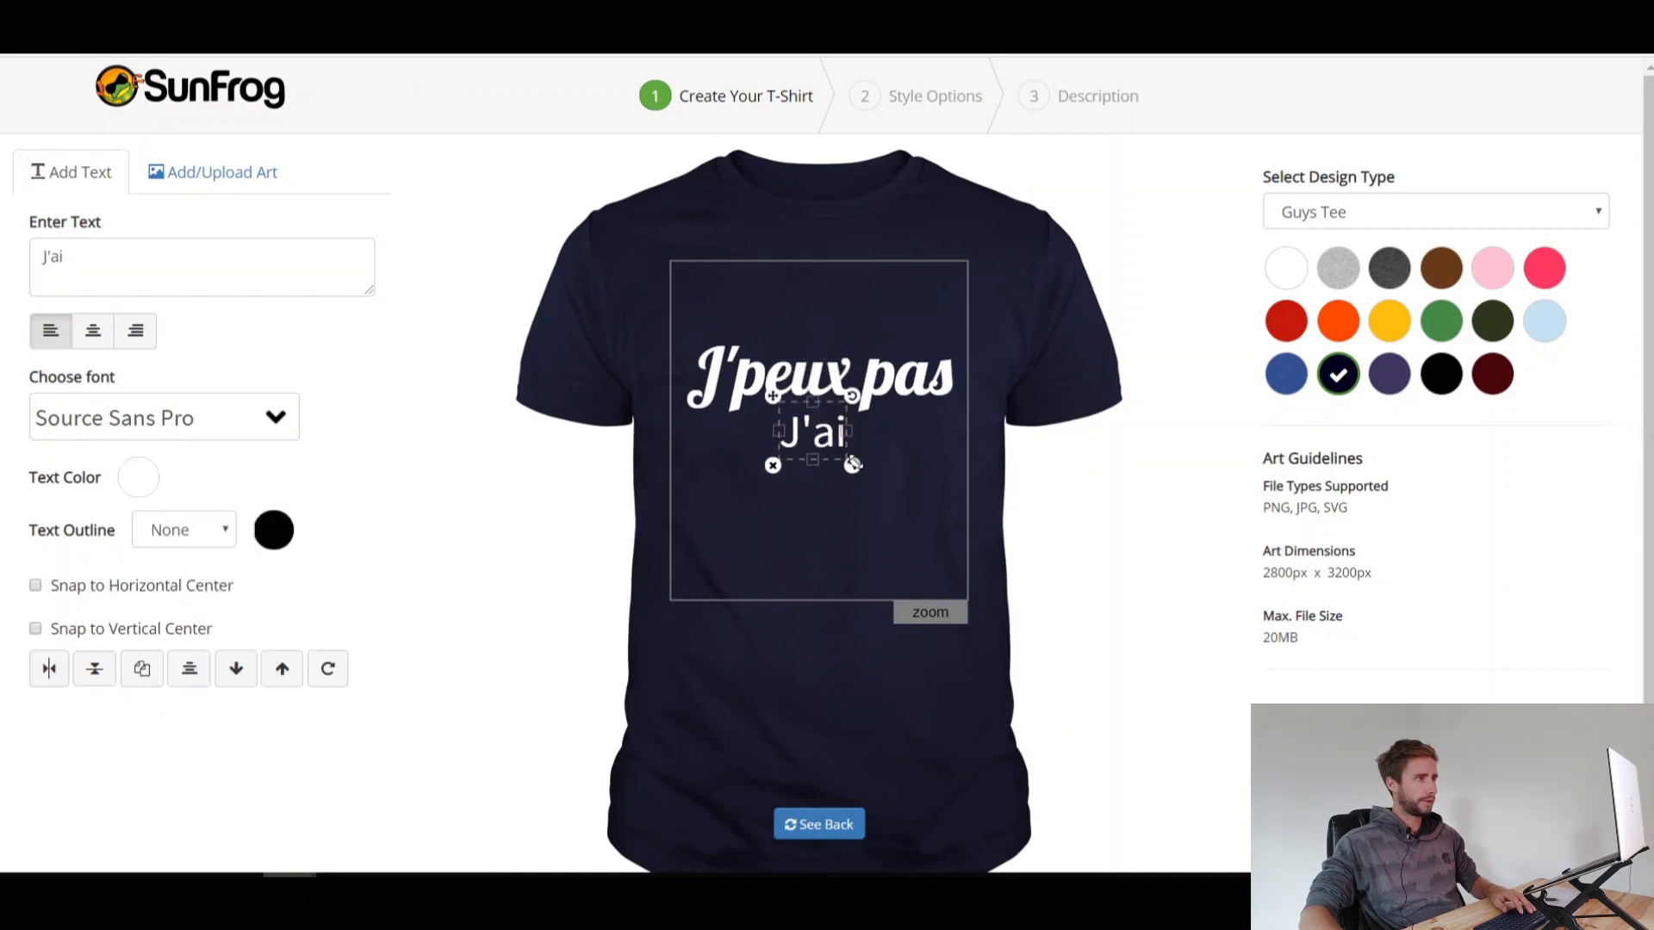
left_click(115, 410)
left_click(468, 426)
Step: Add "Piscine" as a large white Permanent Marker text beneath "J'ai", slightly narrower than "J'peux pas" and snapped to the horizontal center
left_click(155, 252)
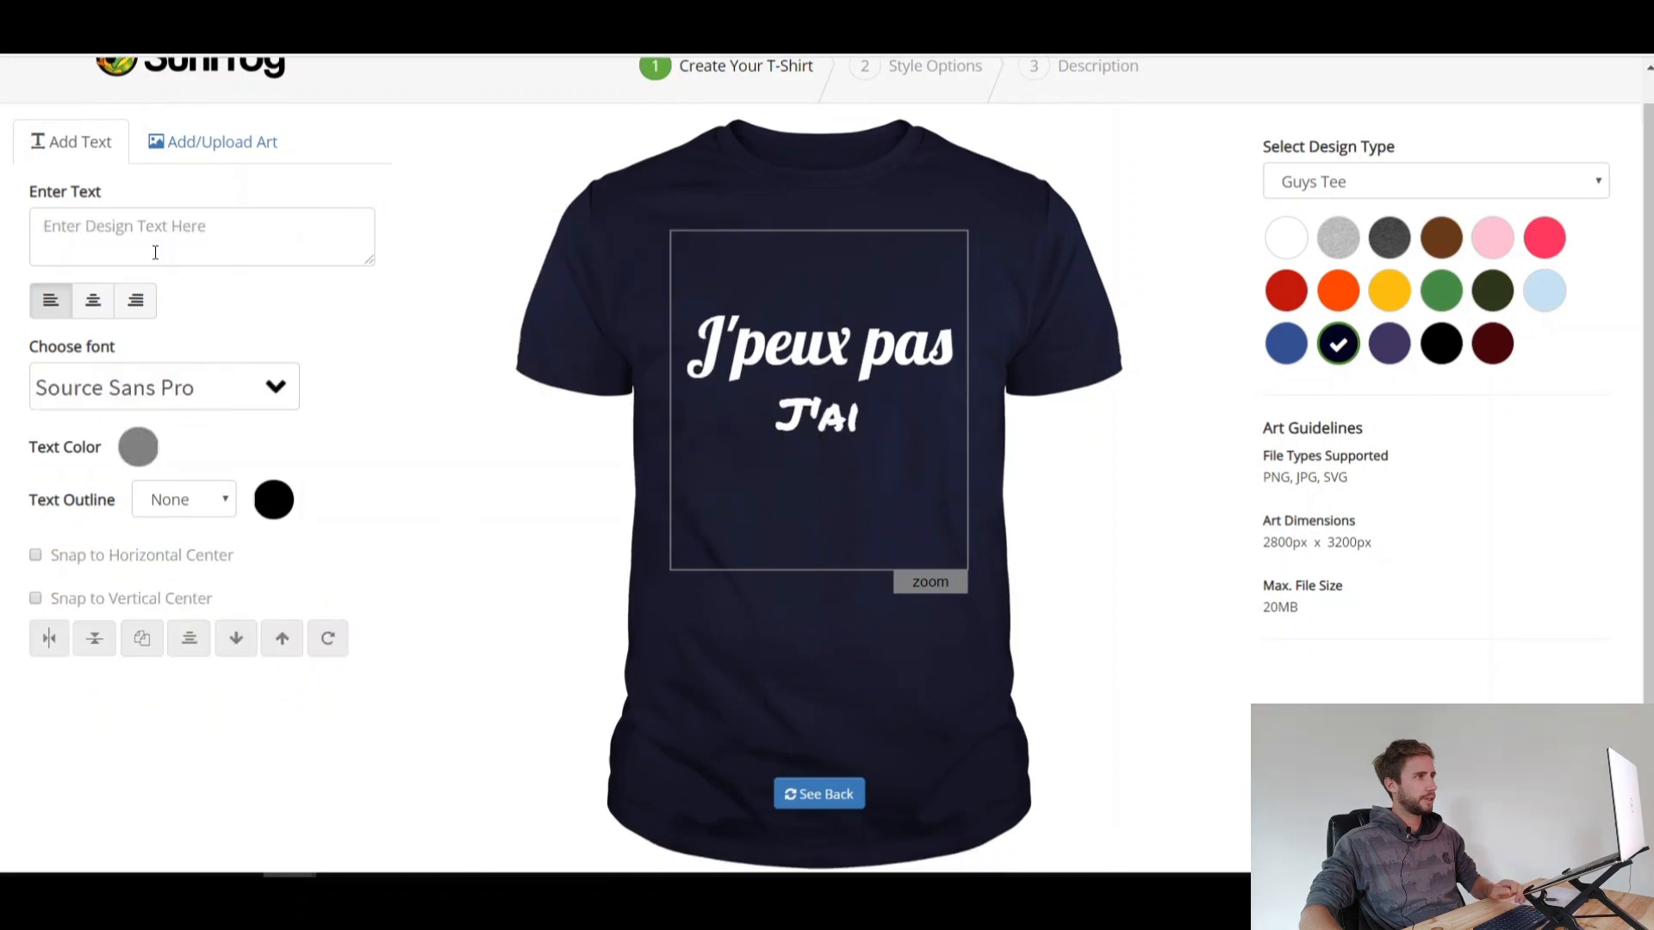
type("Piscine")
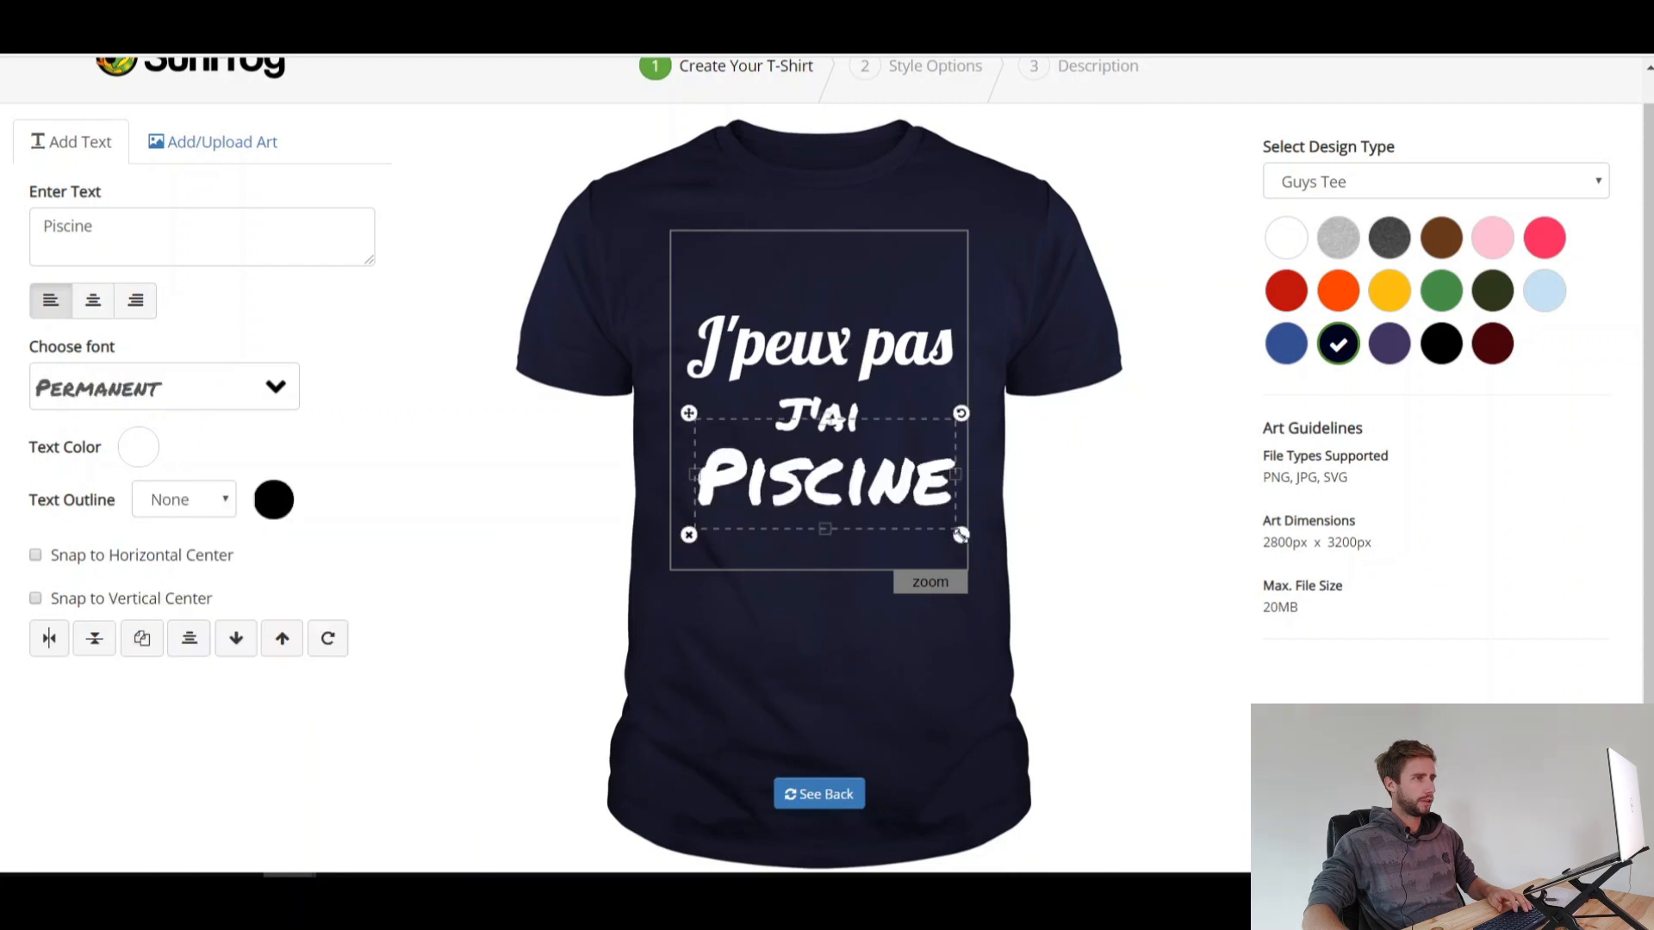
left_click_drag(963, 535, 873, 497)
left_click(36, 556)
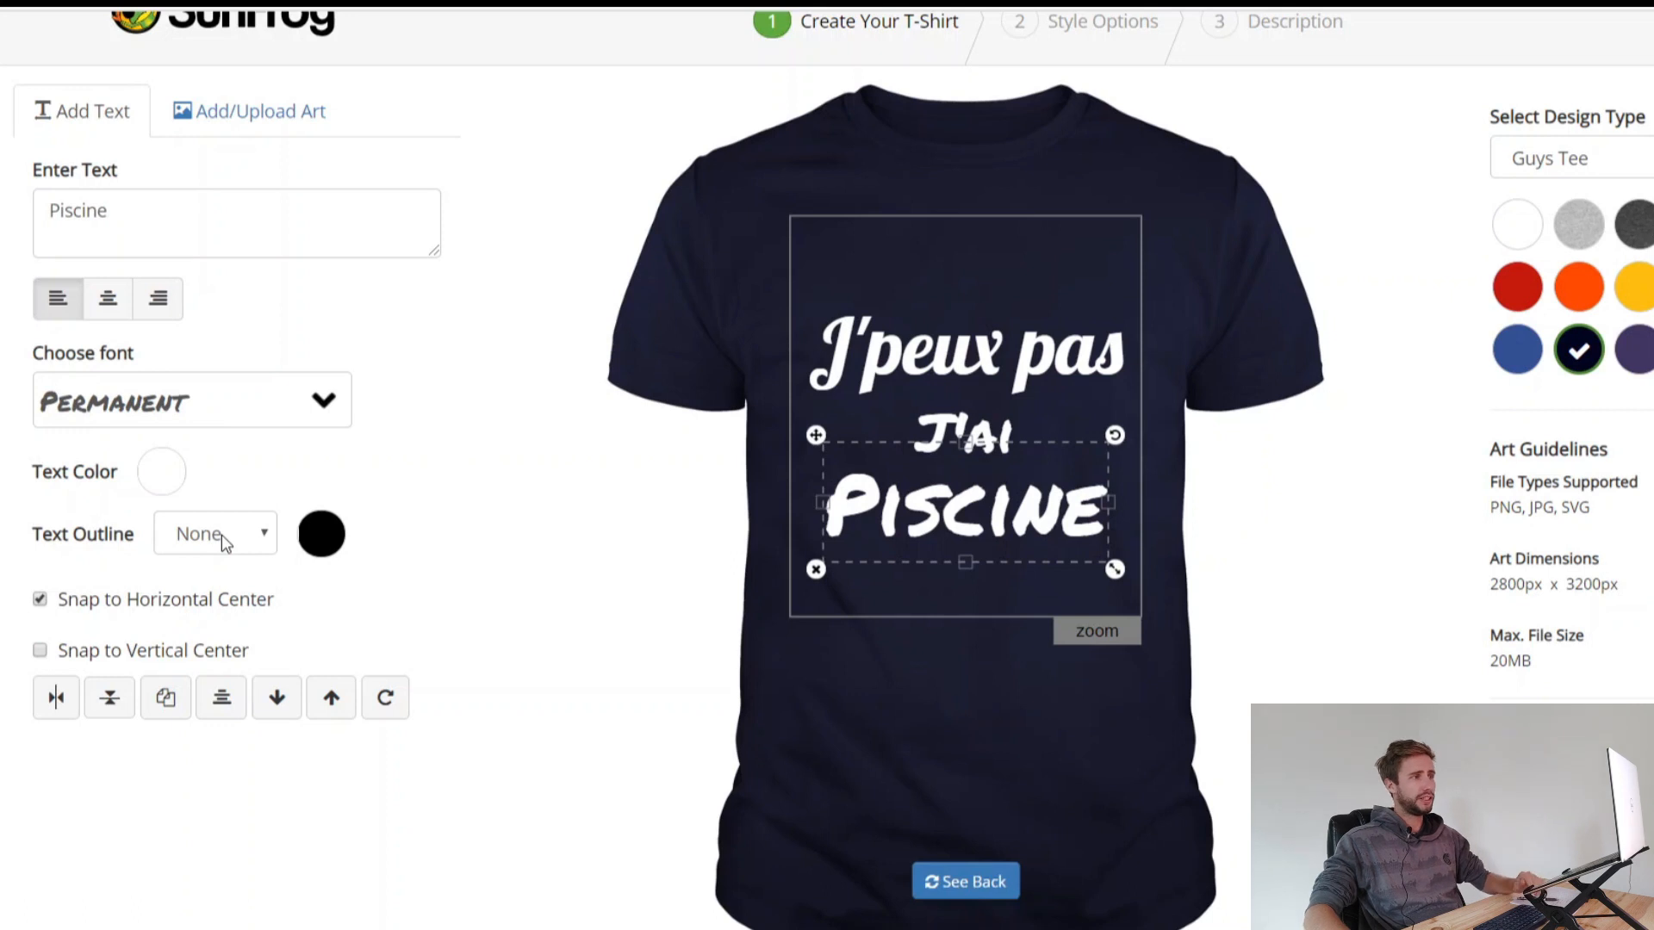
Step: Give the "Piscine" text a 4px black outline
left_click(220, 534)
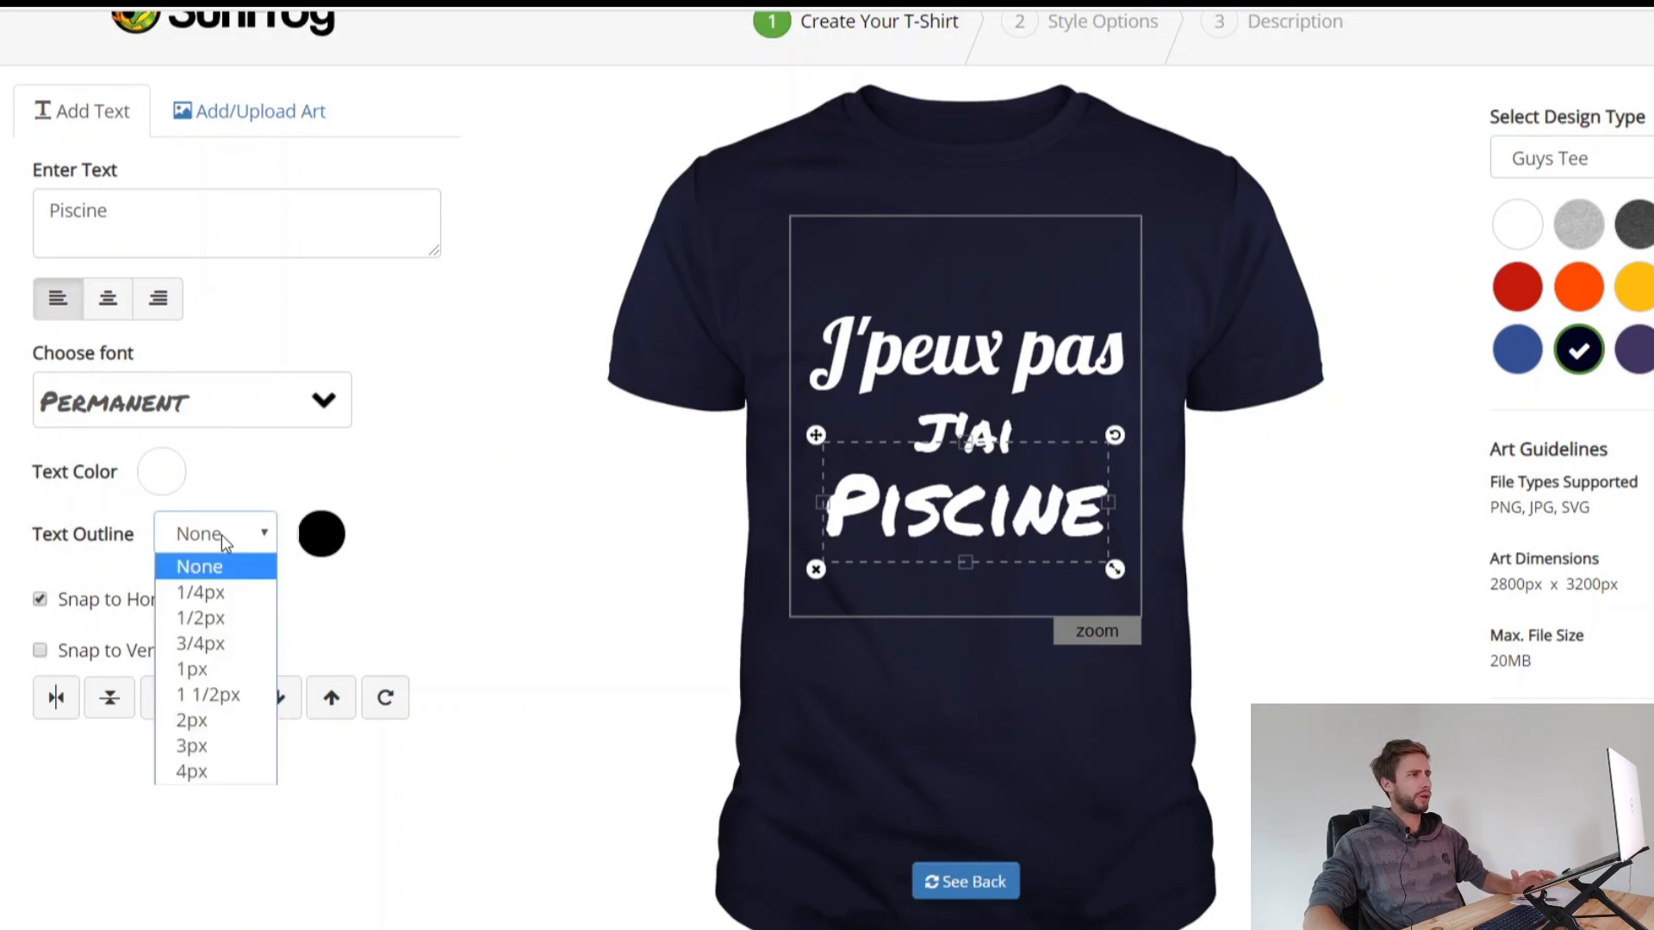
left_click(200, 772)
left_click(646, 608)
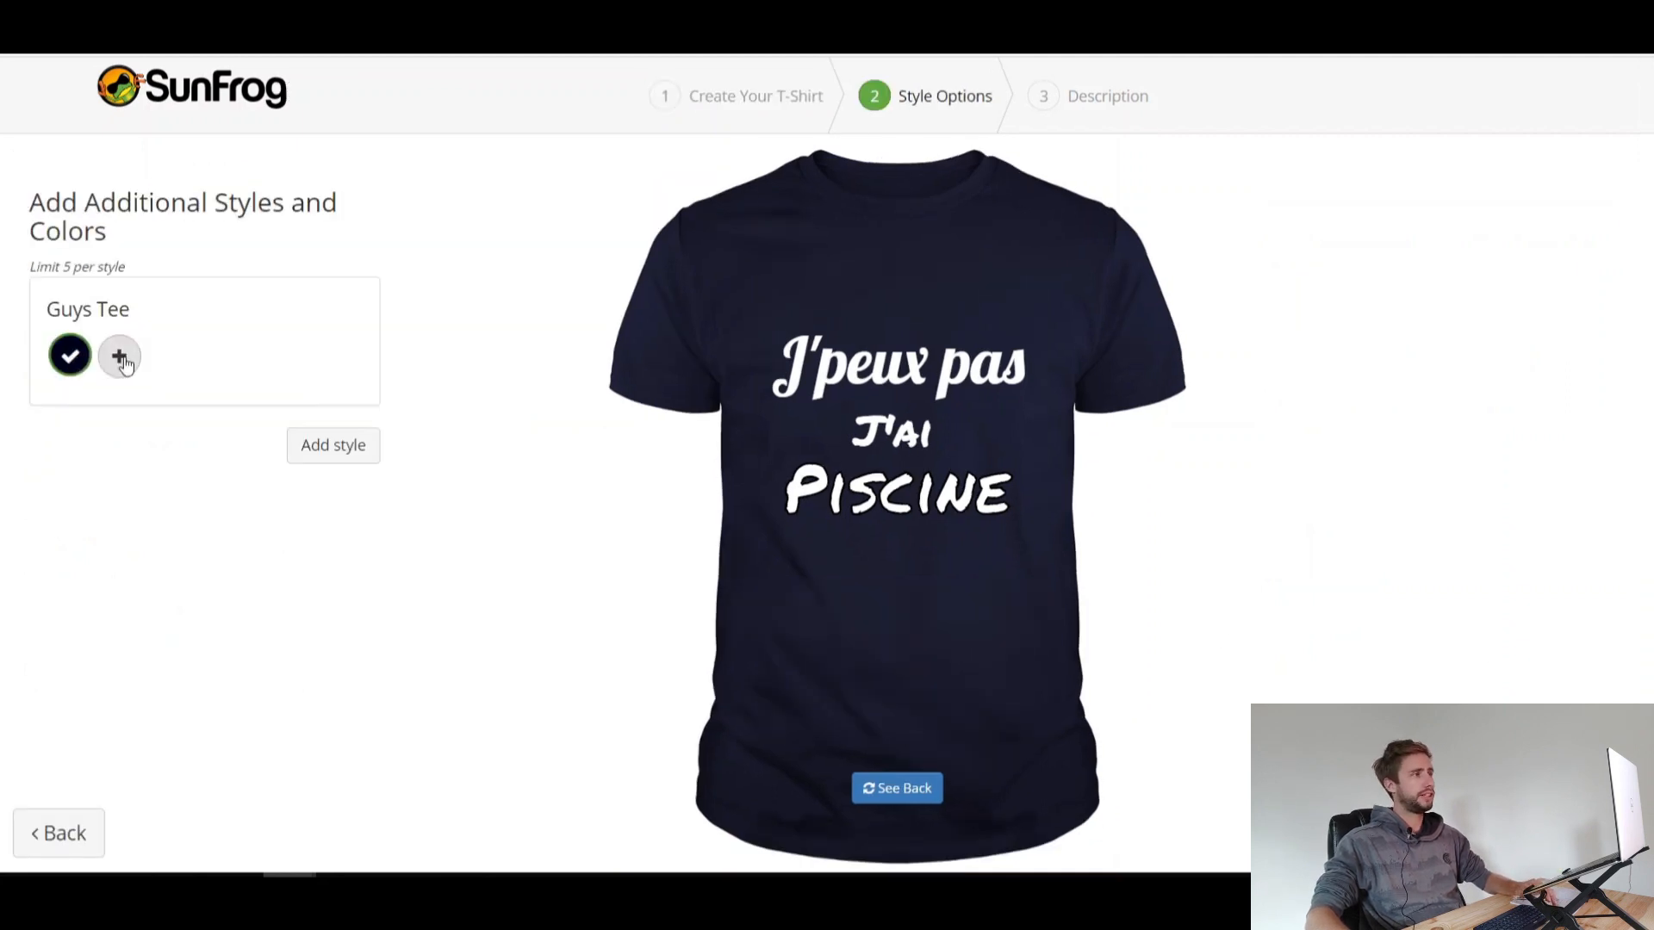
Step: Add black as a second color for the Guys Tee and add the Sweat Shirt style in navy
left_click(125, 361)
left_click(382, 379)
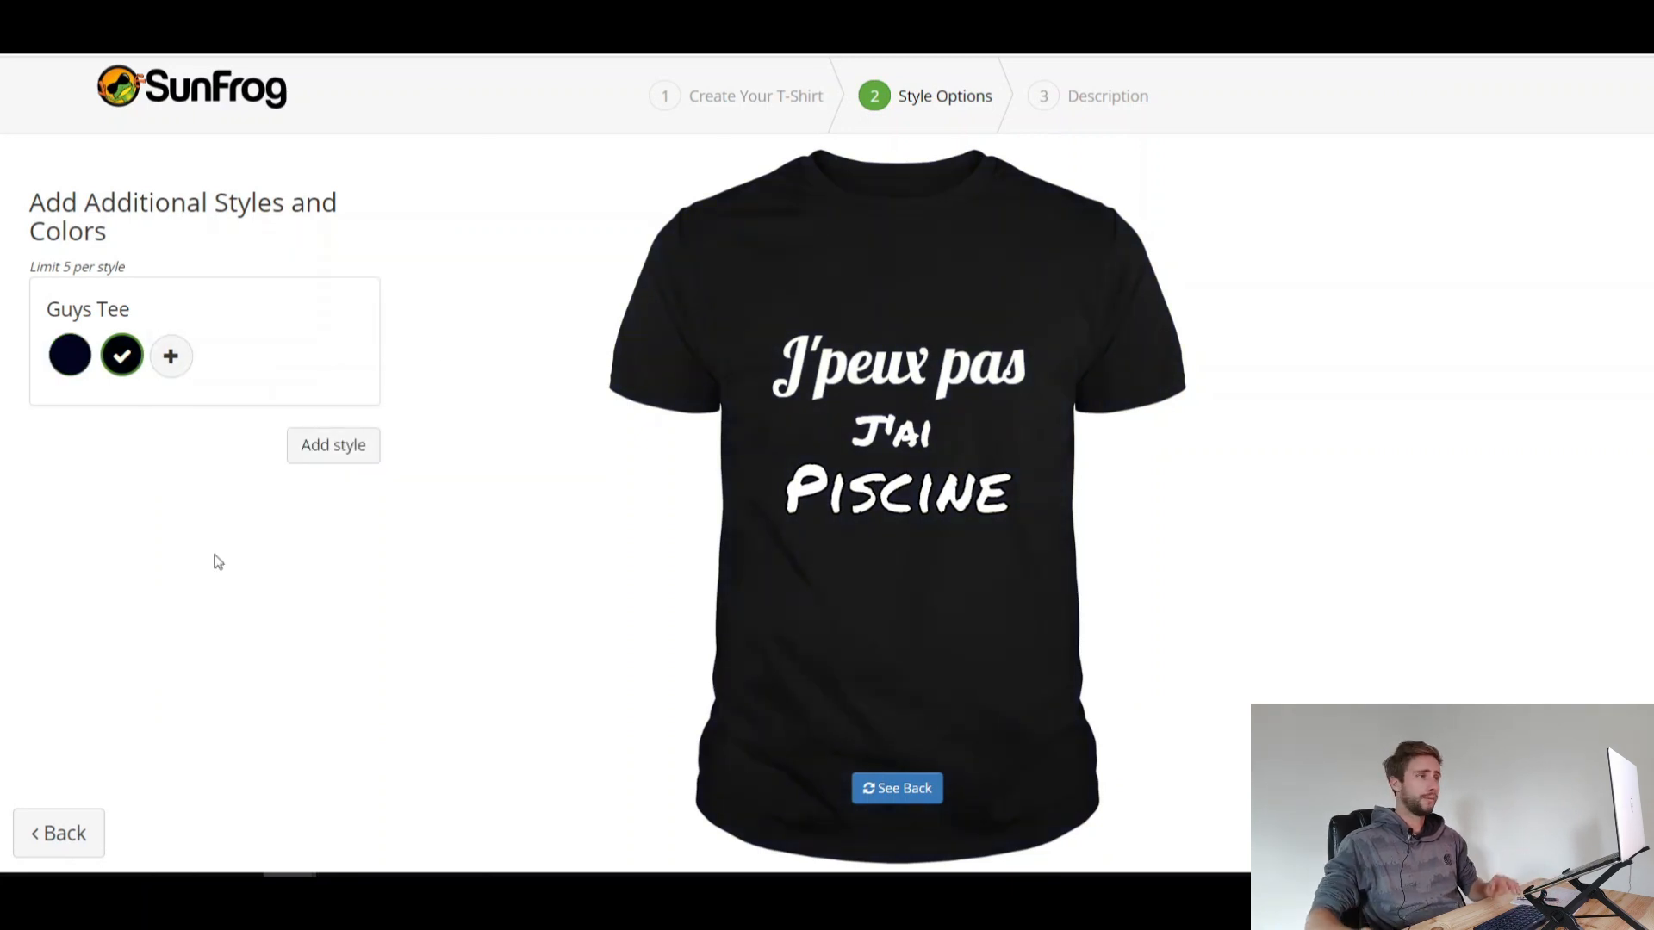
left_click(325, 441)
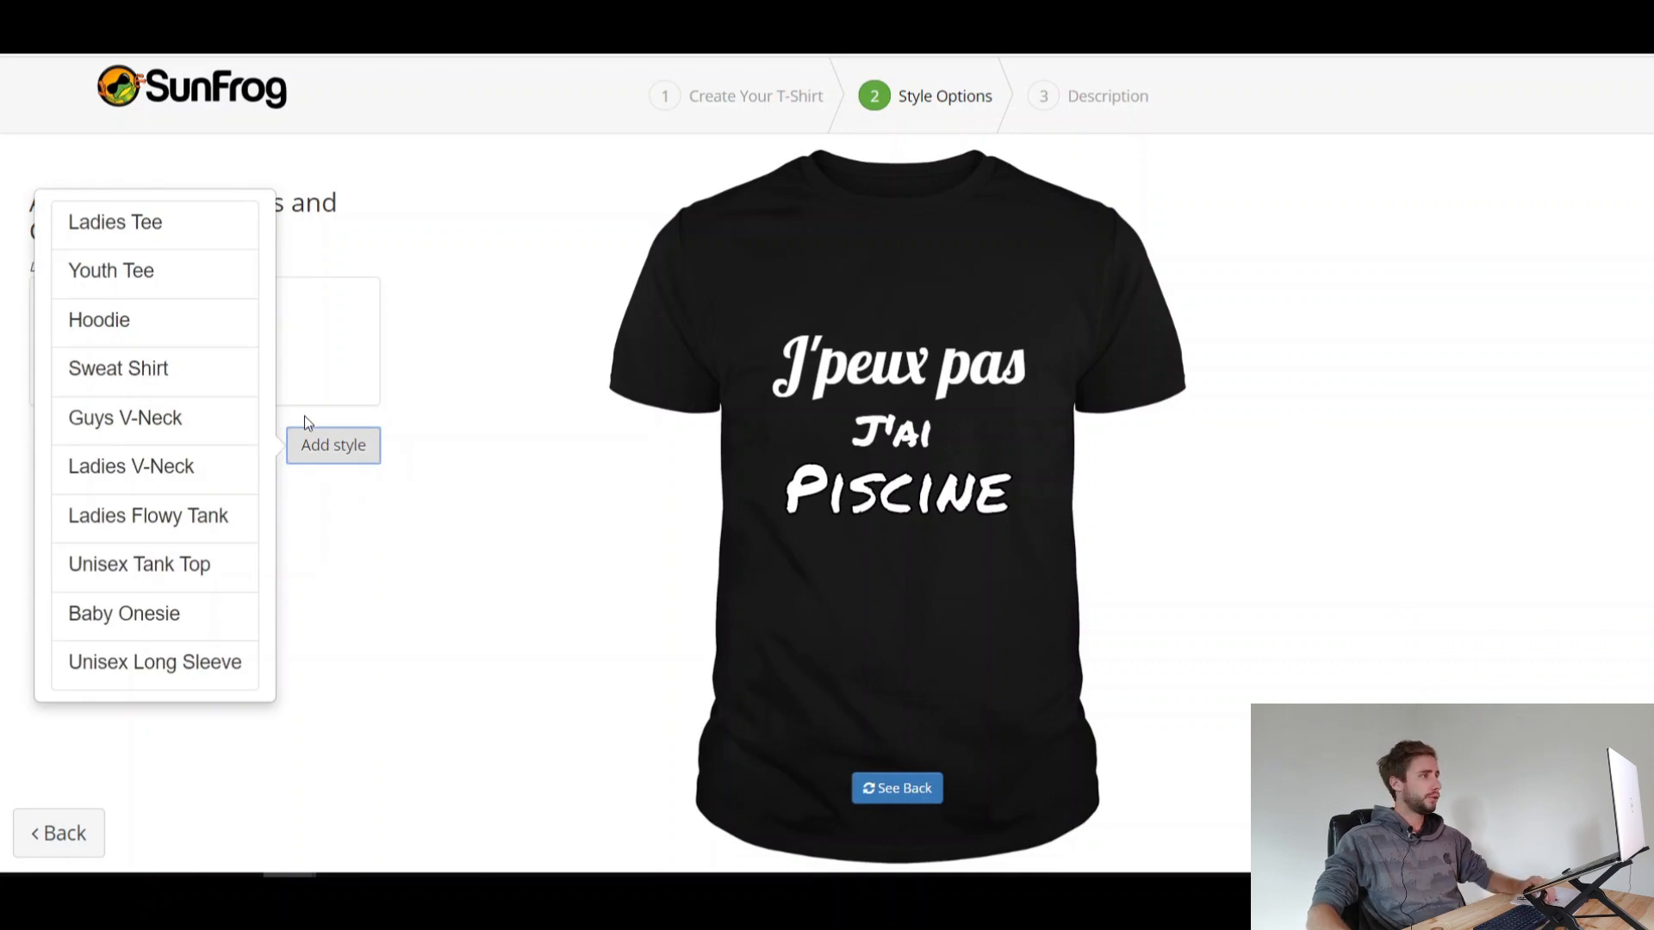
left_click(160, 370)
Step: Add the Hoodie style in white and give it black as an additional color
left_click(334, 572)
left_click(157, 475)
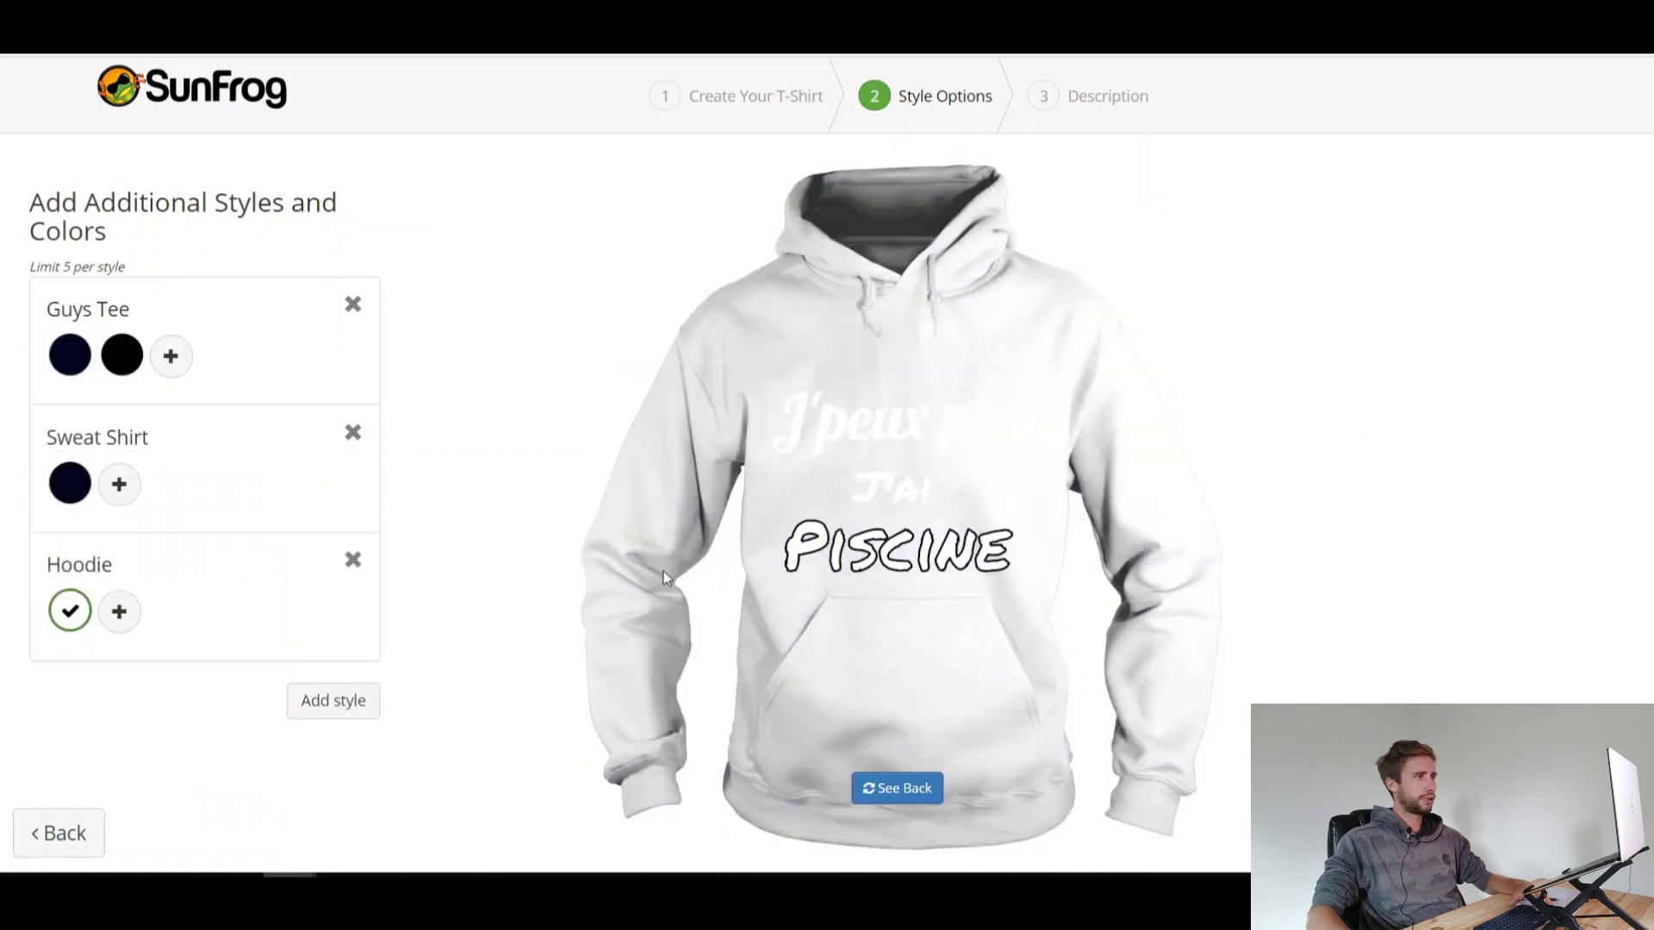
left_click(121, 603)
left_click(336, 609)
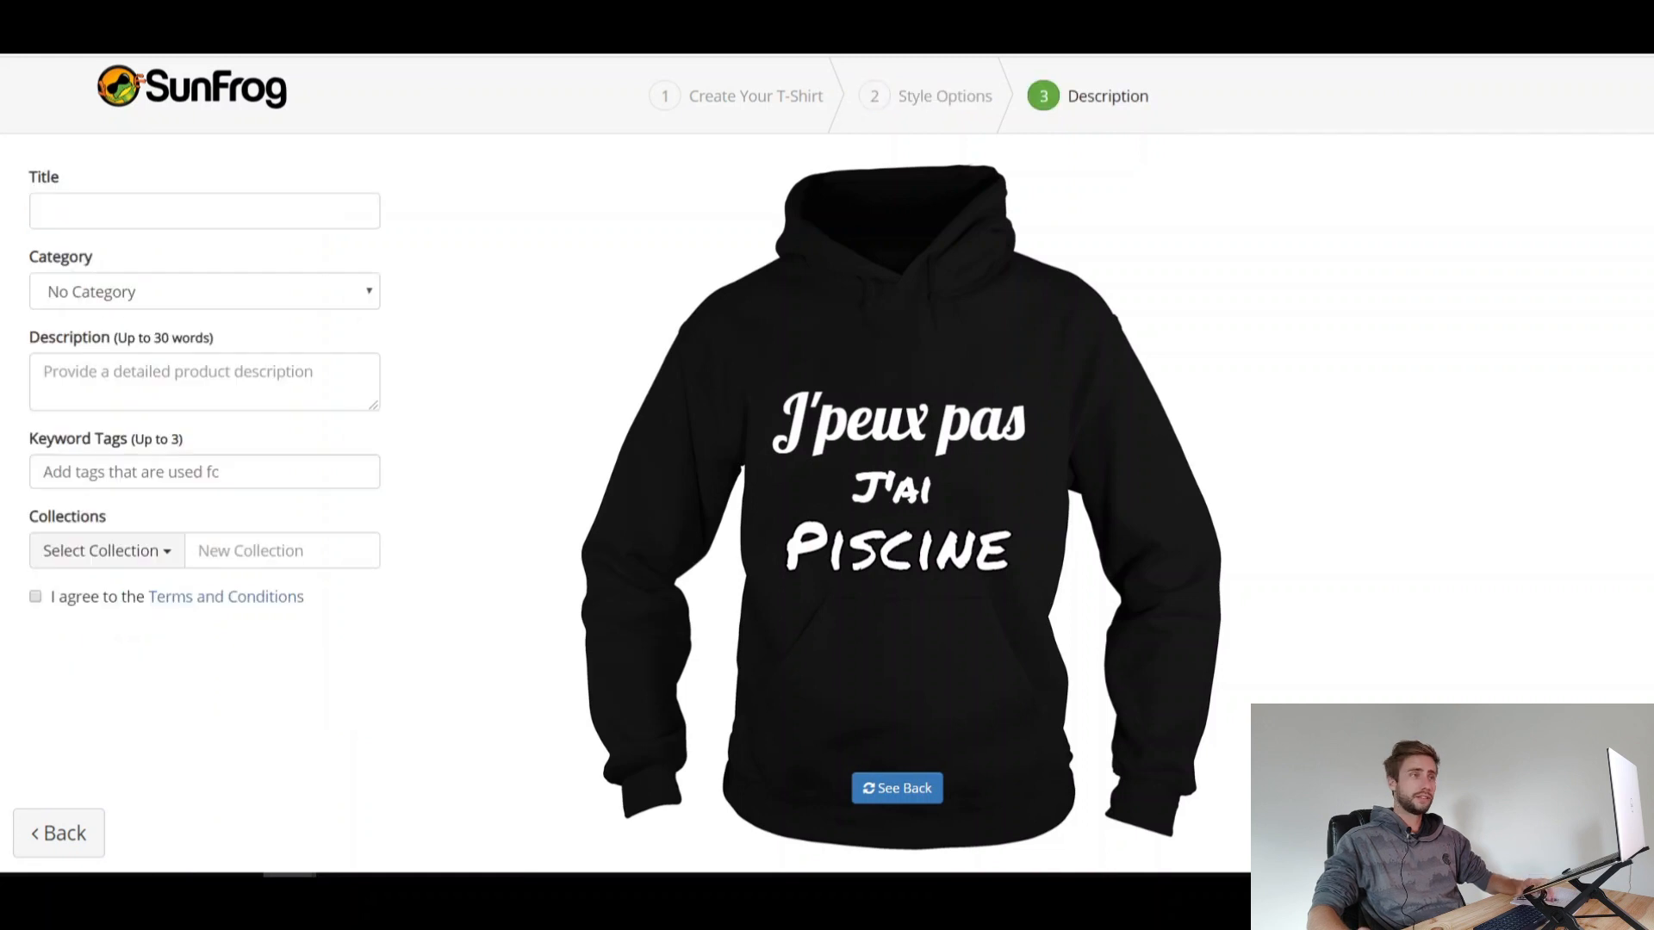
Step: Enter "J'peux pas j'ai piscine" as the product title and copy the same text into the description
left_click(247, 209)
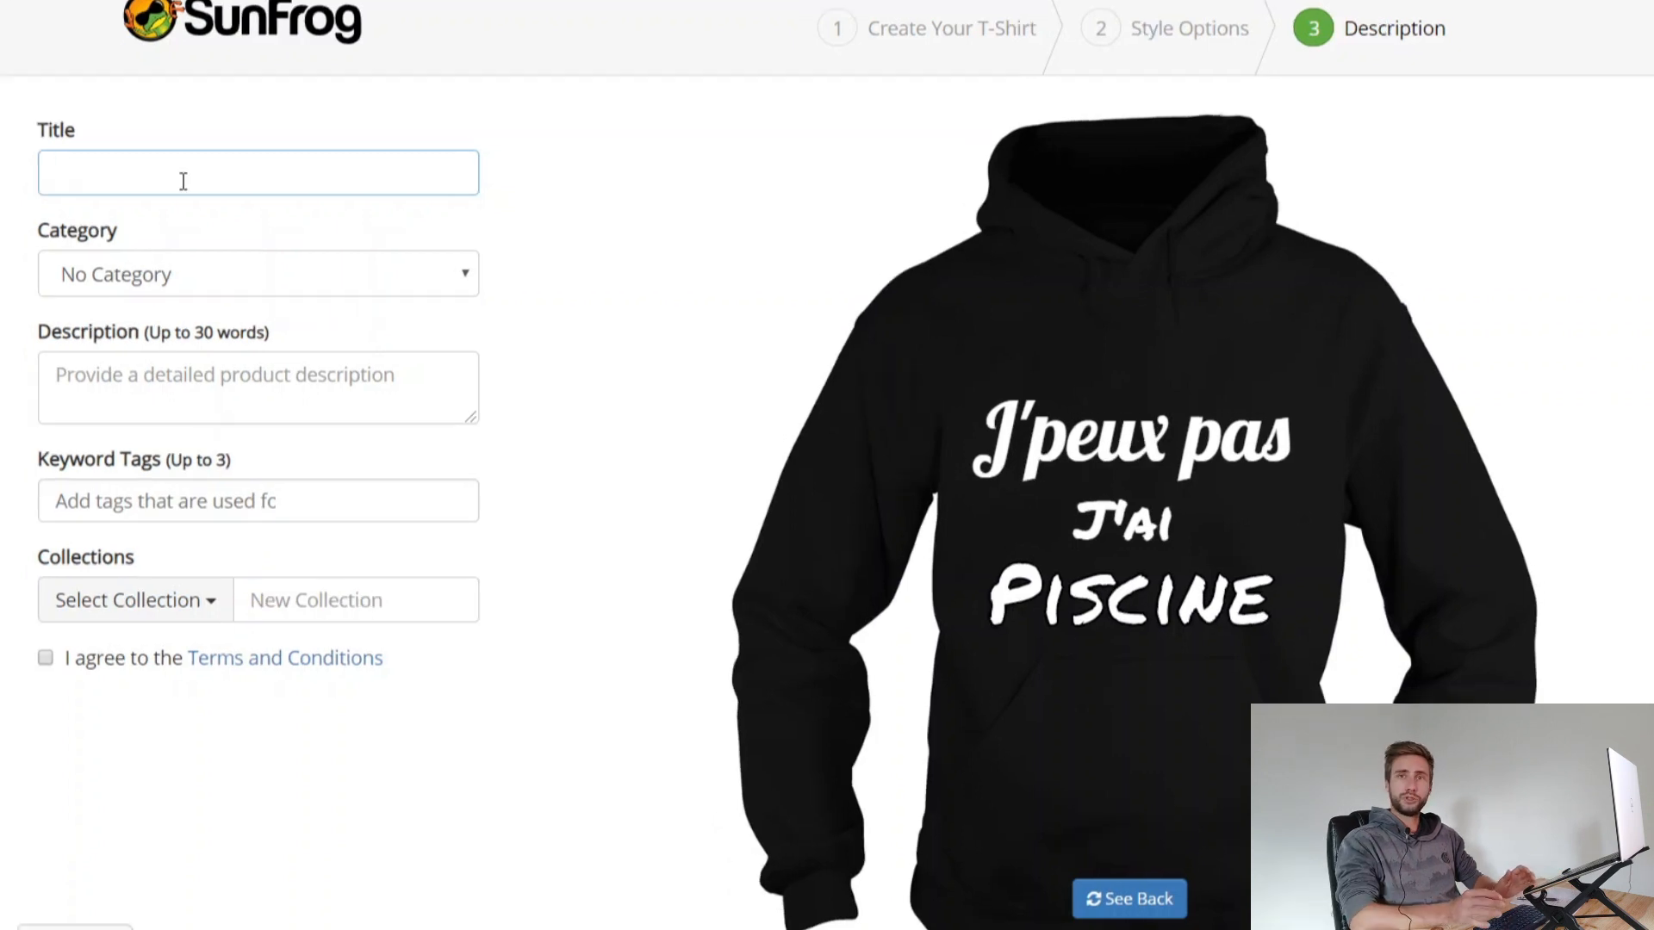
type("J'peu")
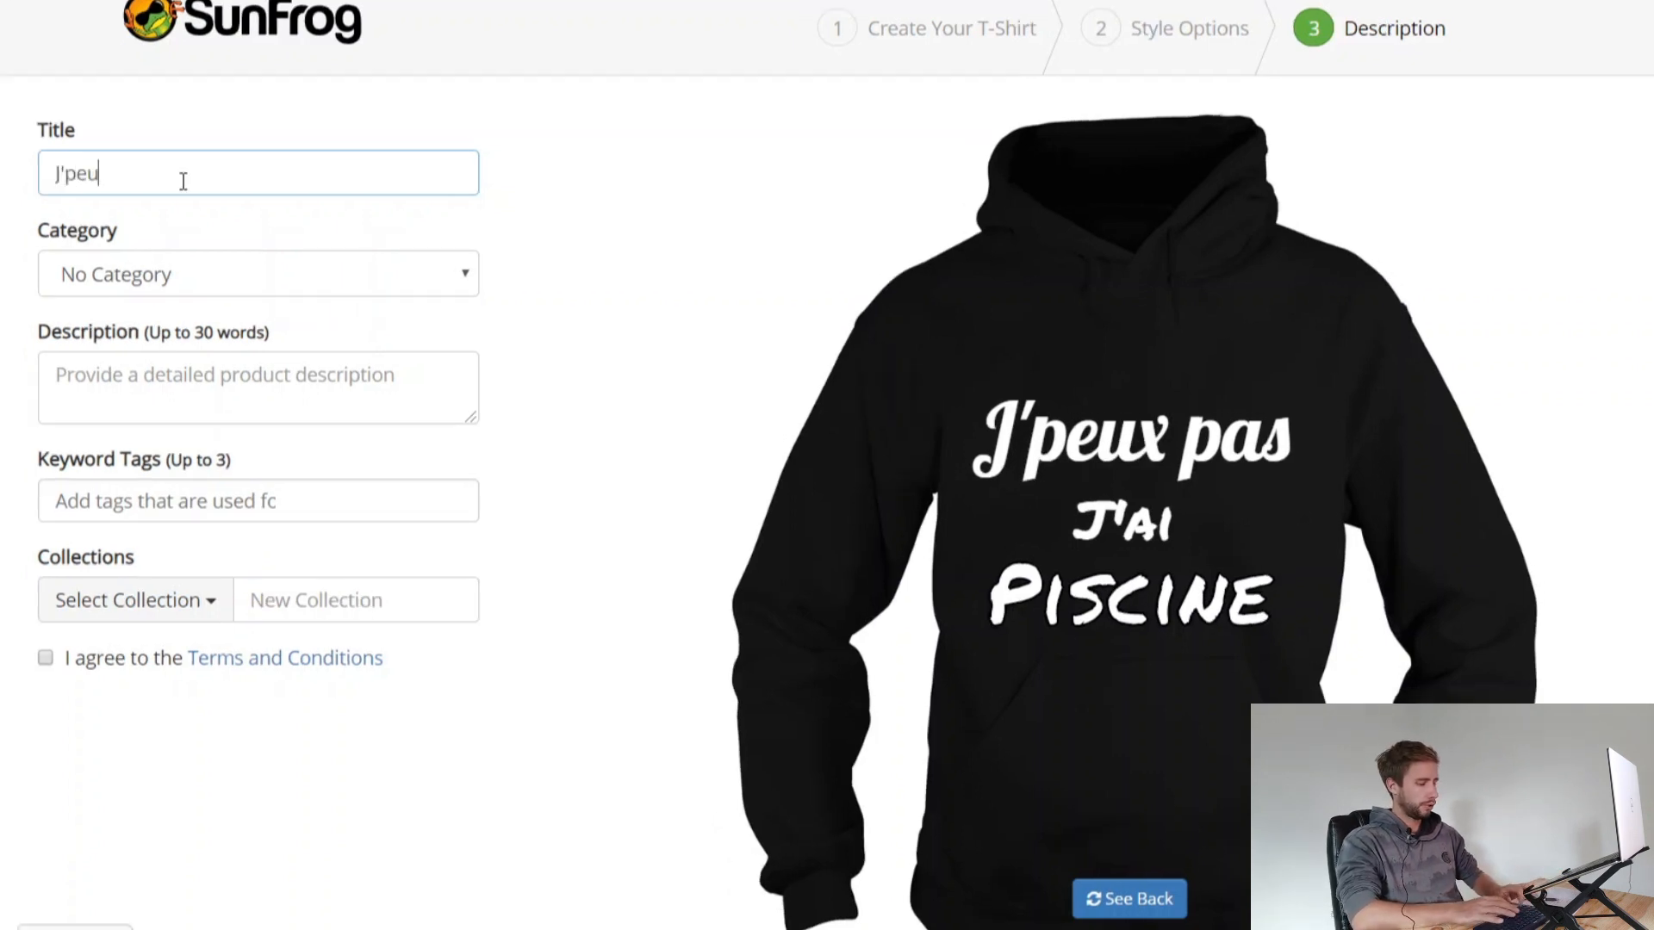
type("x pas")
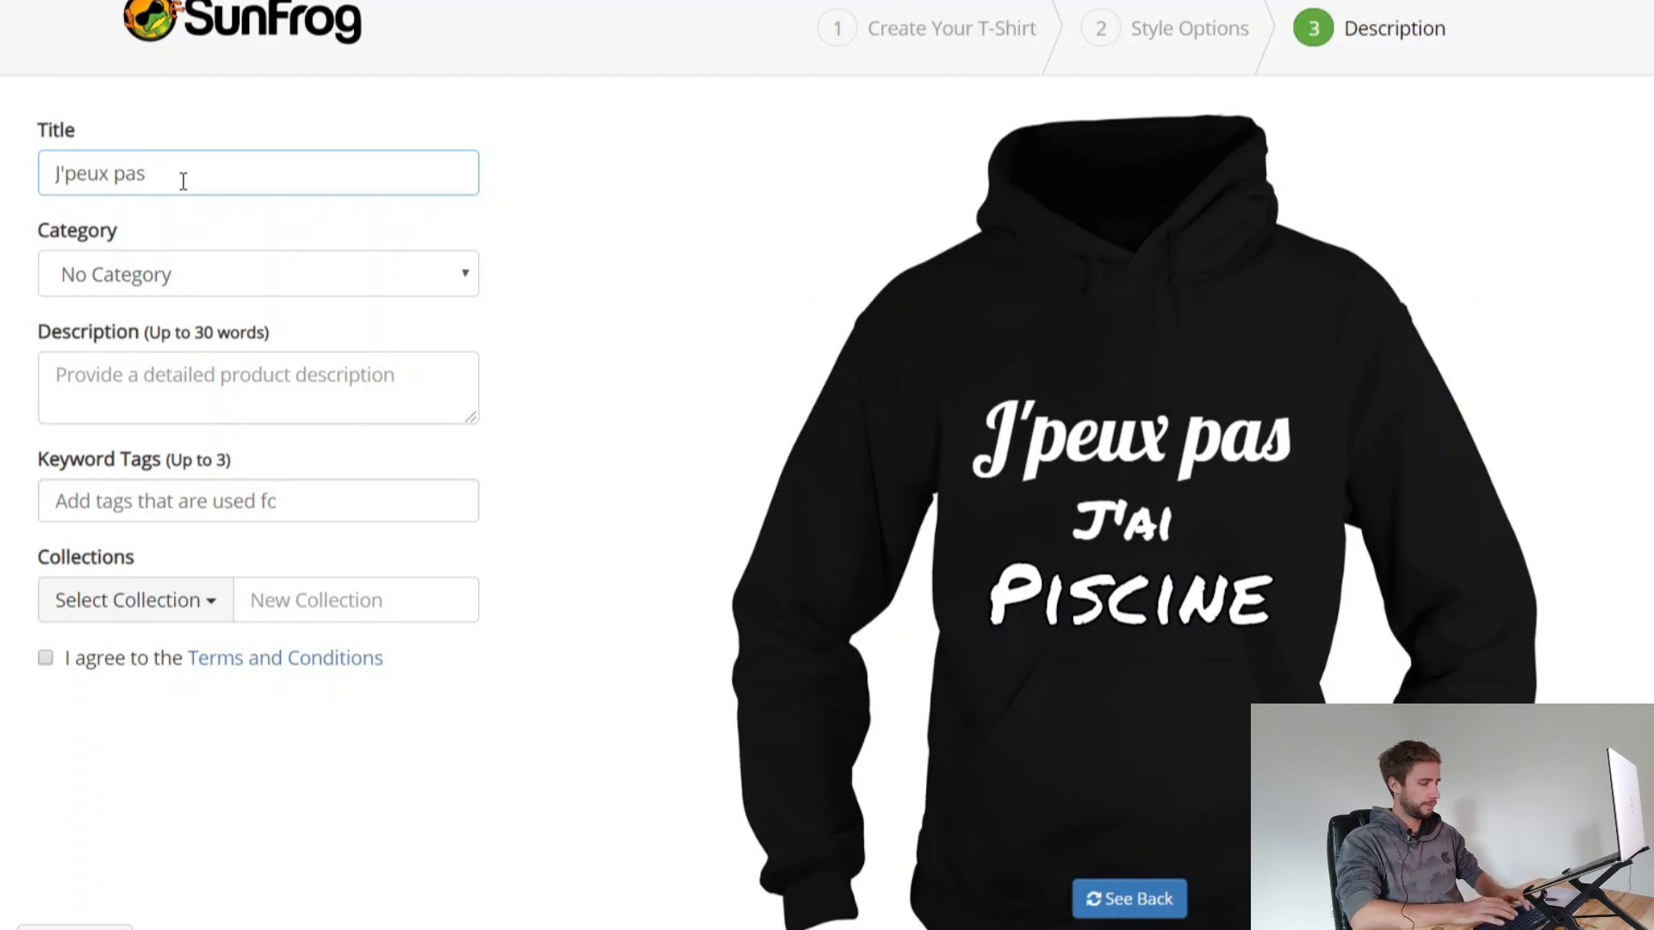
type("j")
key("ctrl+a")
key("ctrl+c")
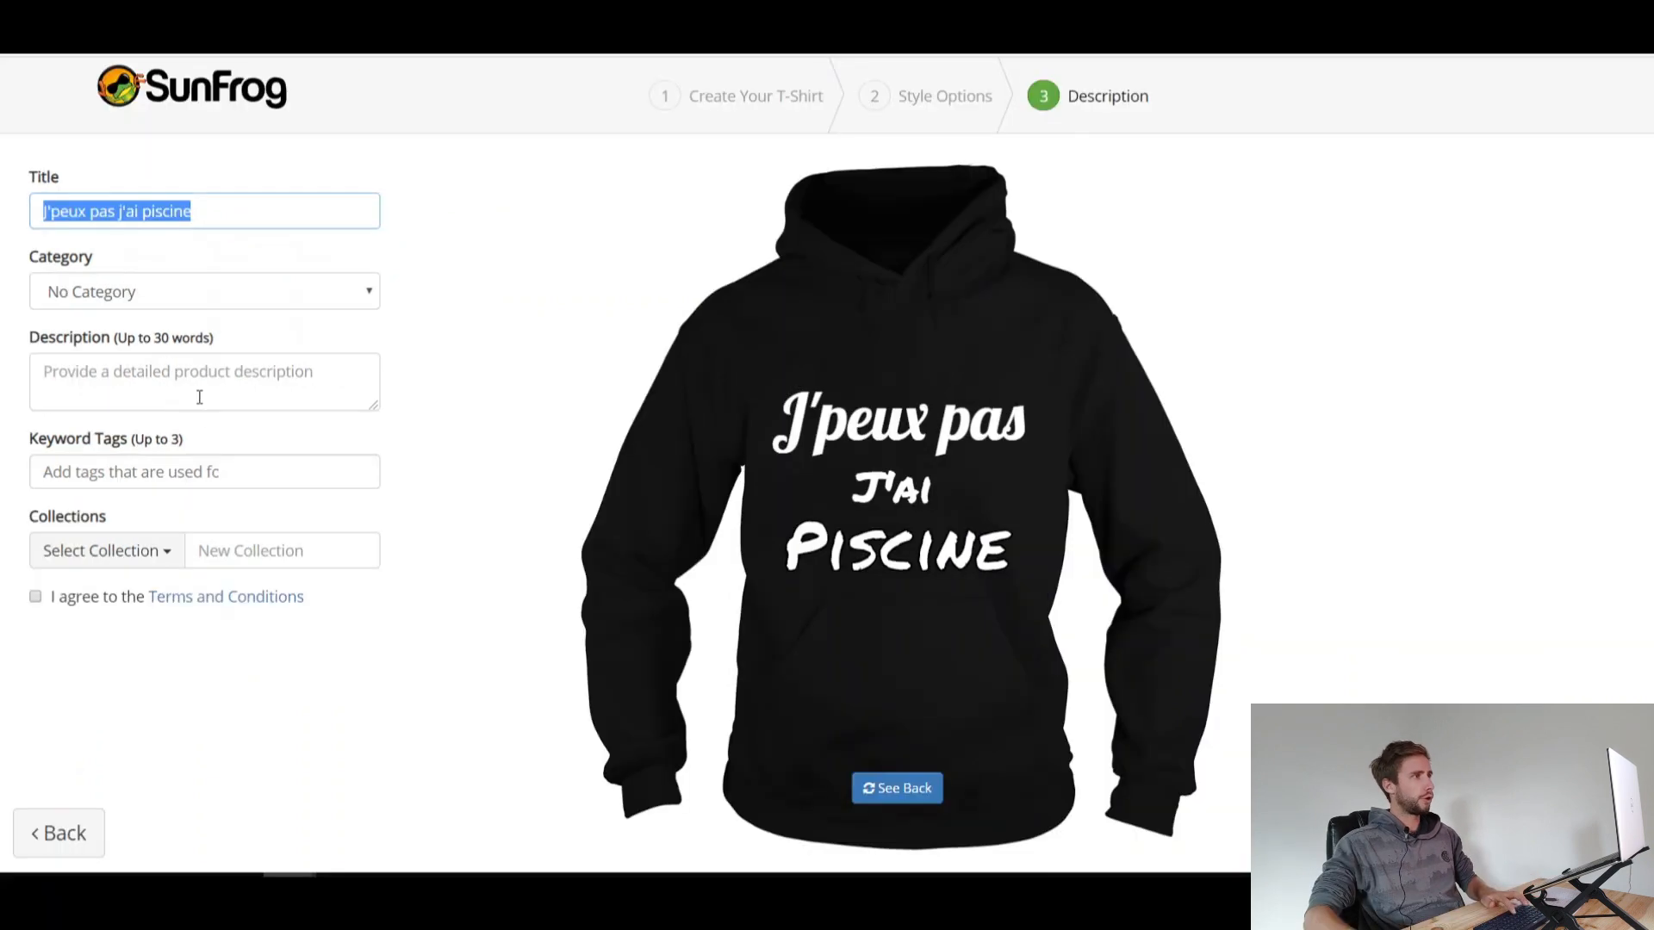
left_click(195, 383)
key("ctrl+v")
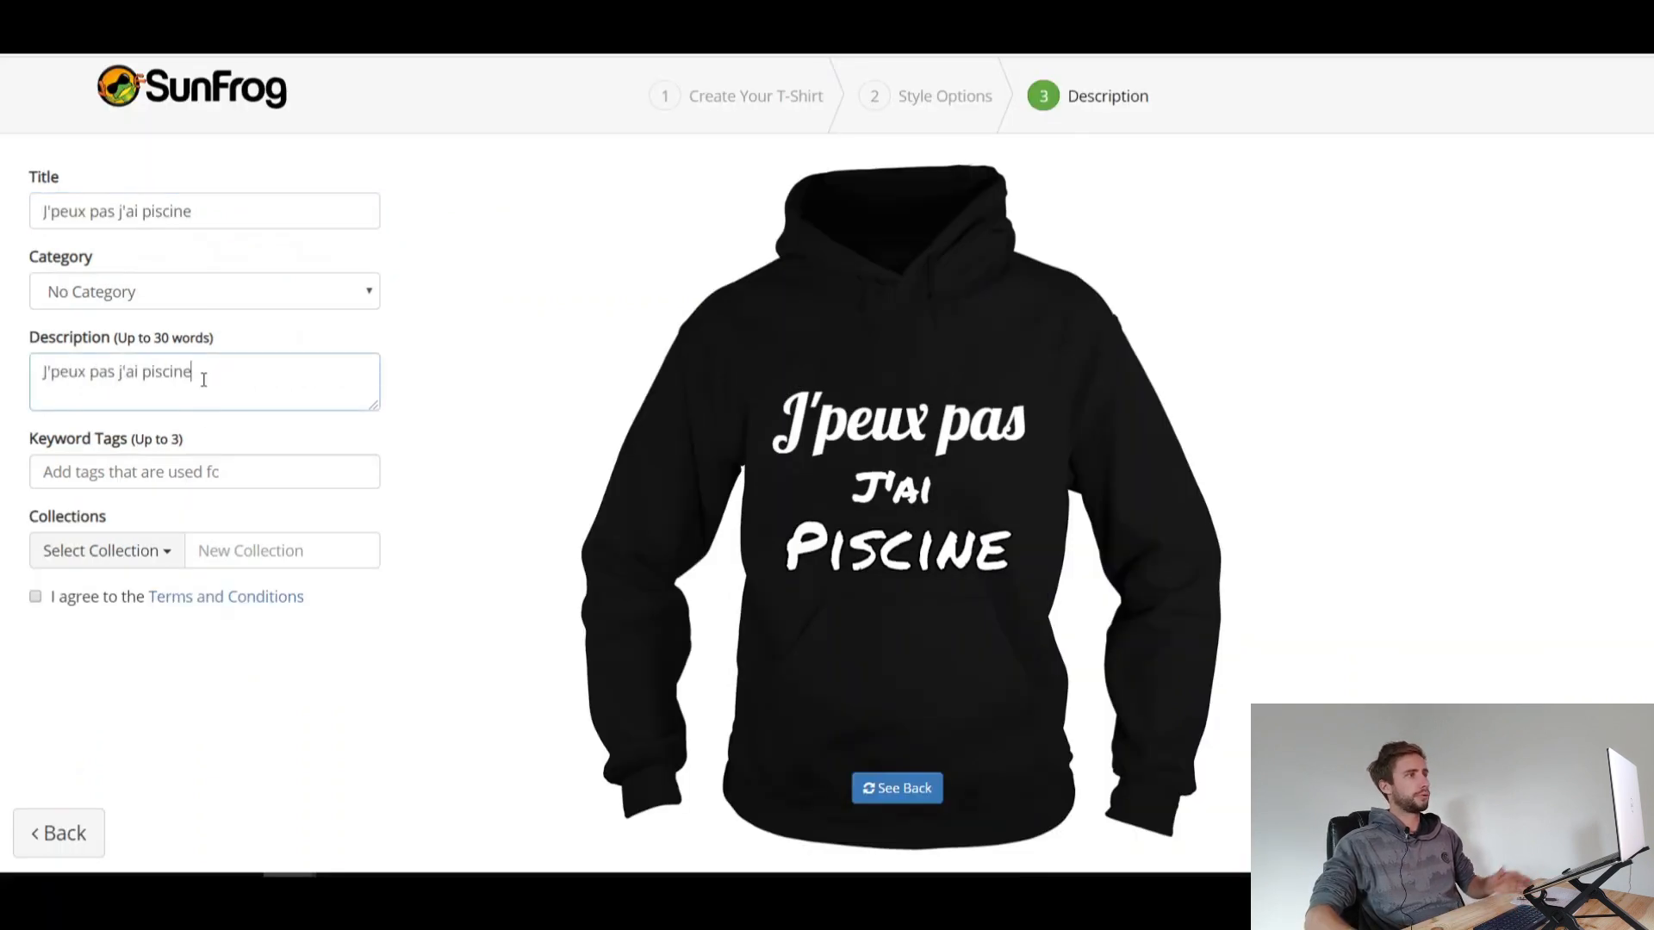
Step: Set the product category to Sports and add the keyword tag "piscine"
left_click(201, 286)
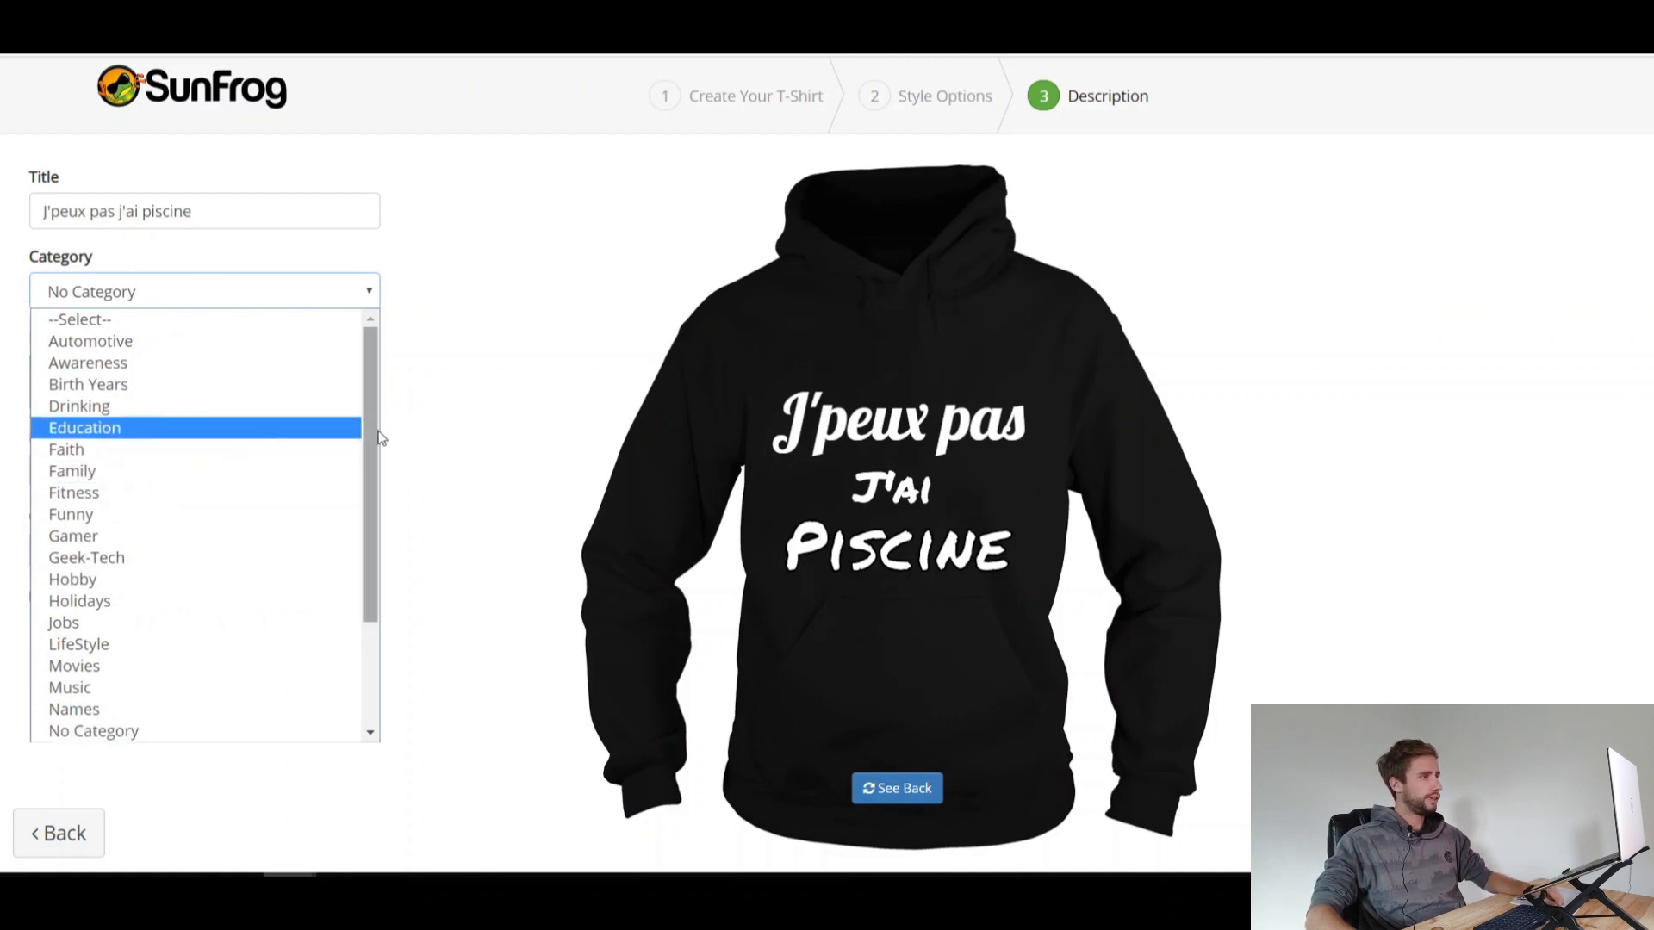
left_click_drag(373, 443, 380, 572)
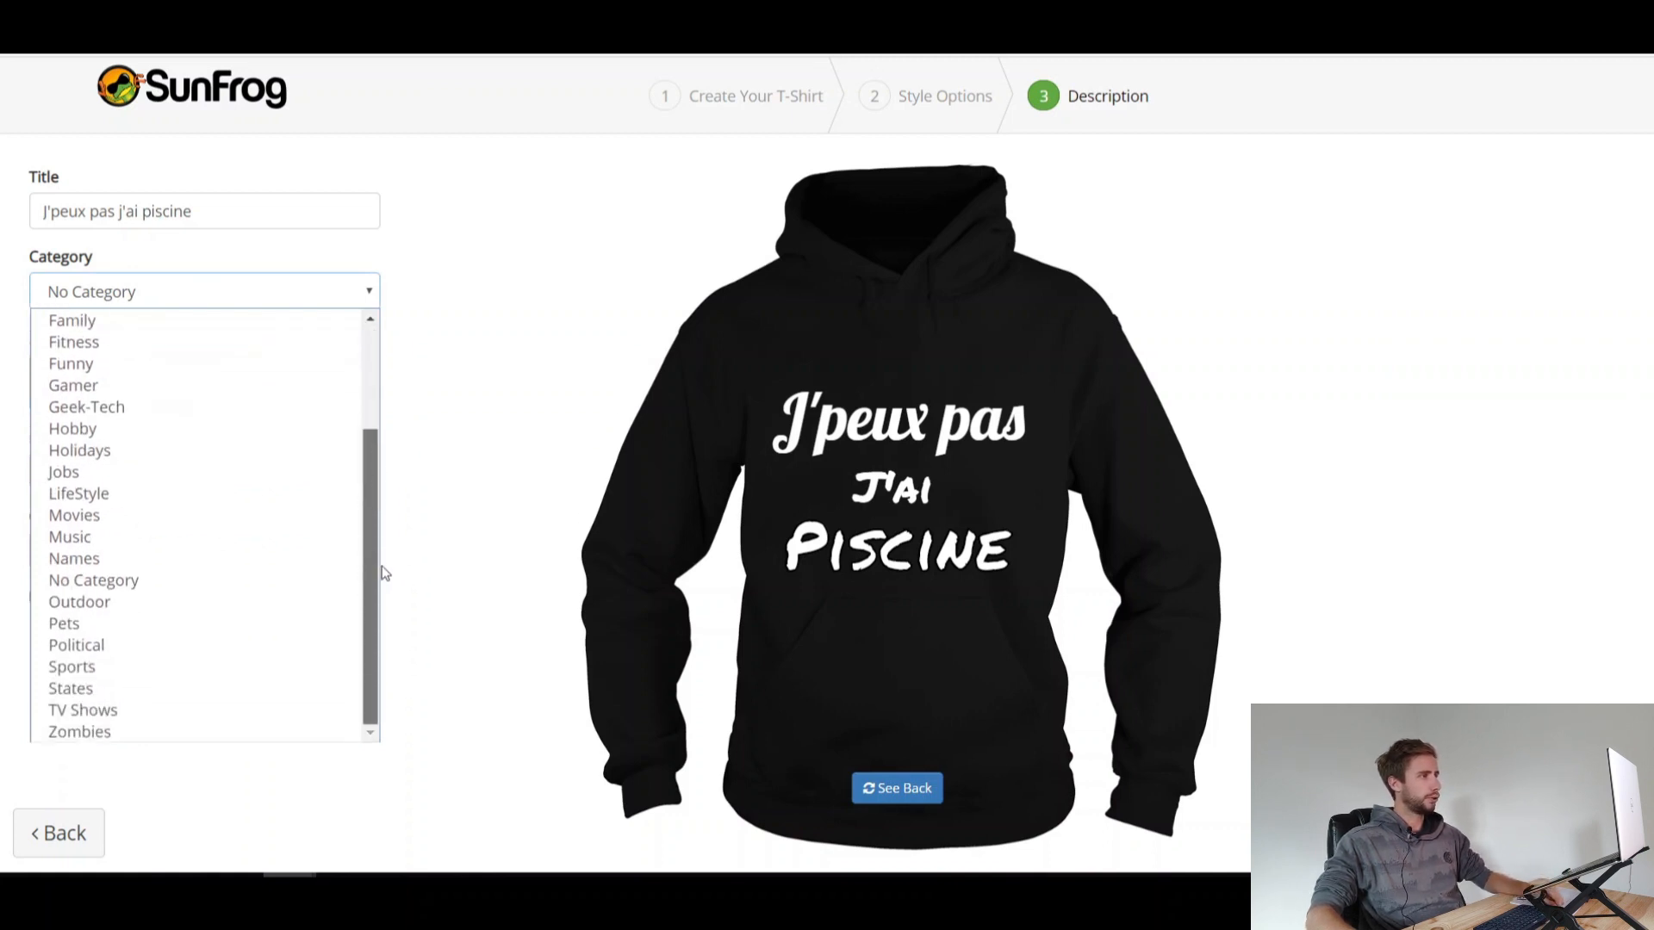
left_click(85, 669)
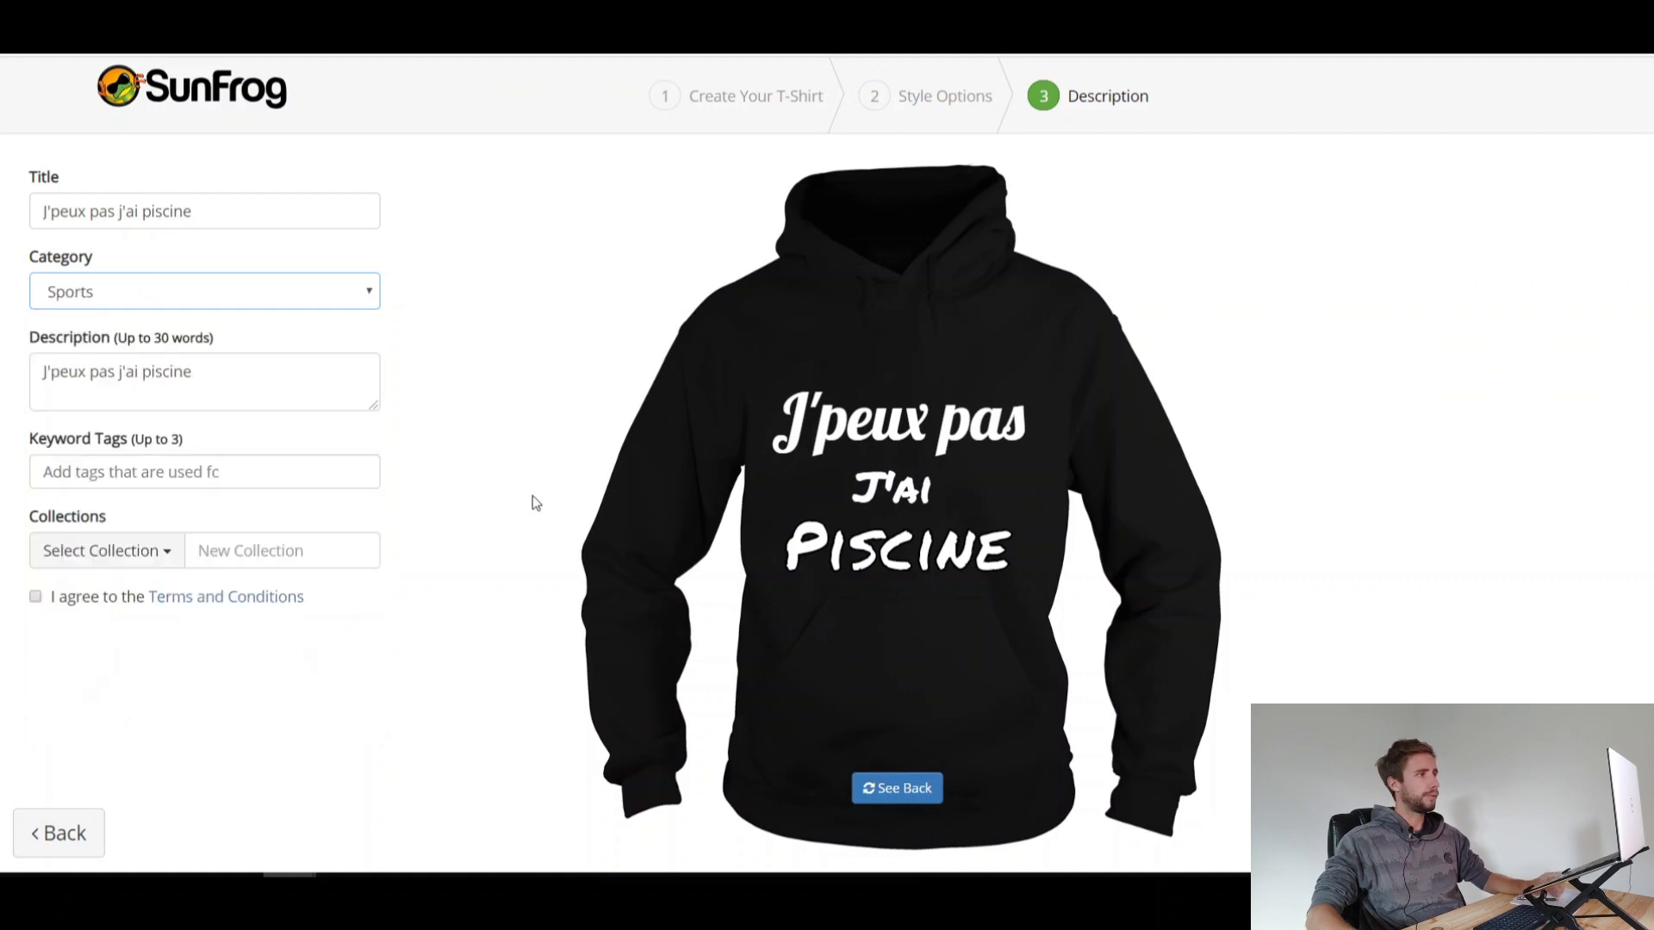
left_click(232, 463)
type("pisc")
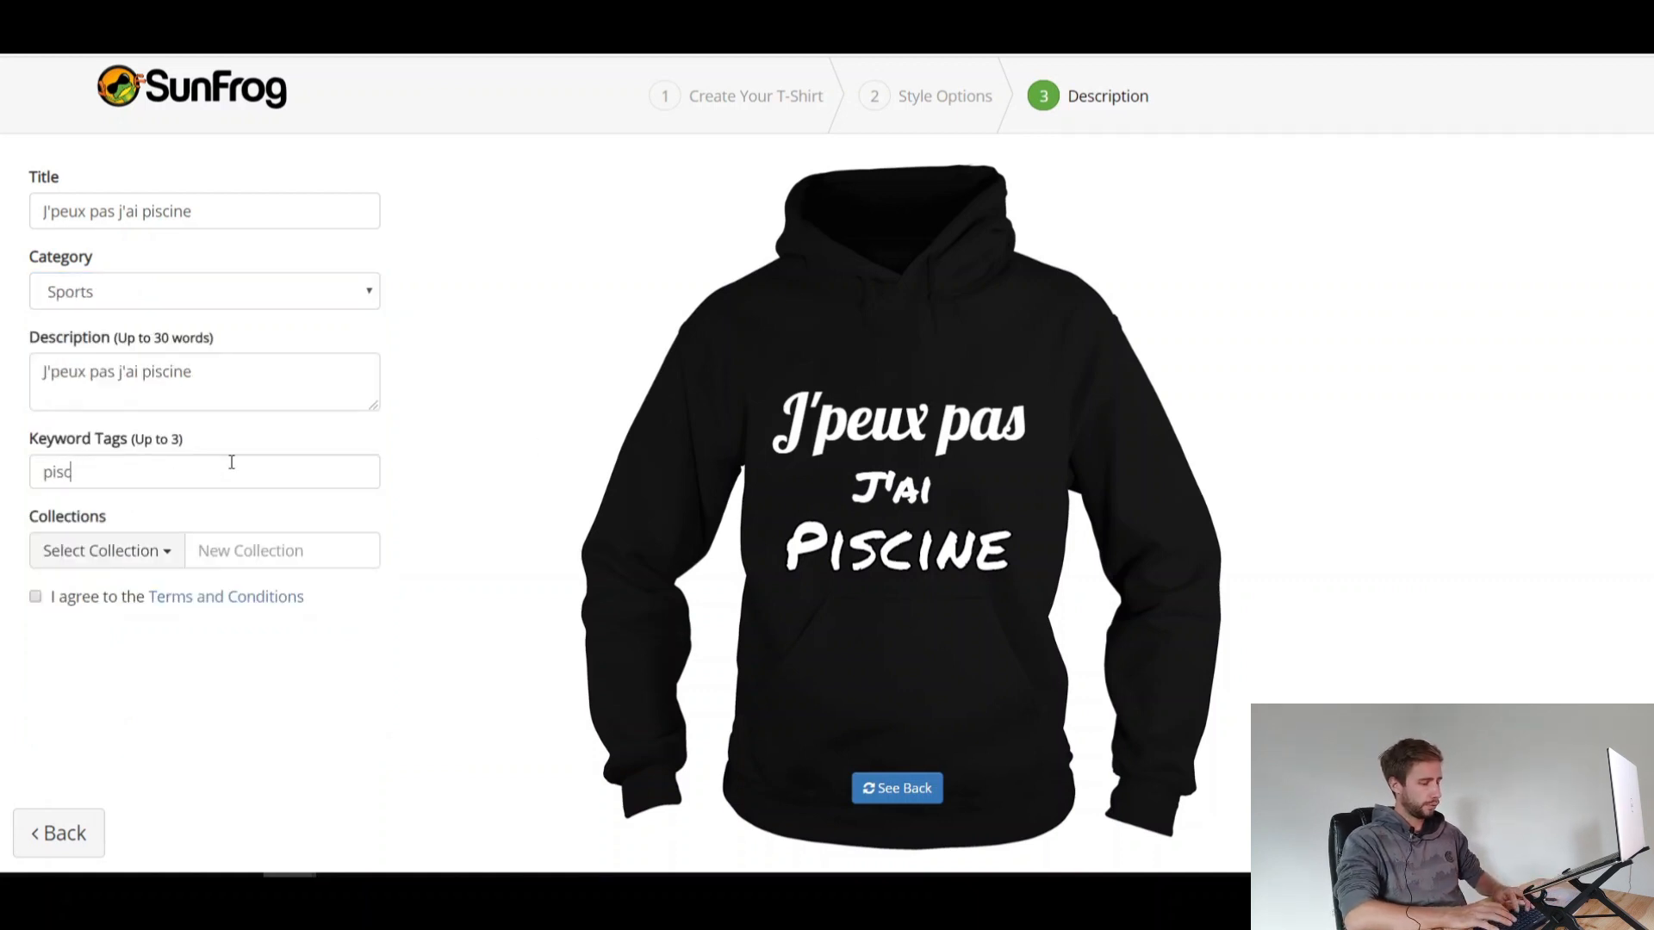
type("ine")
key("Return")
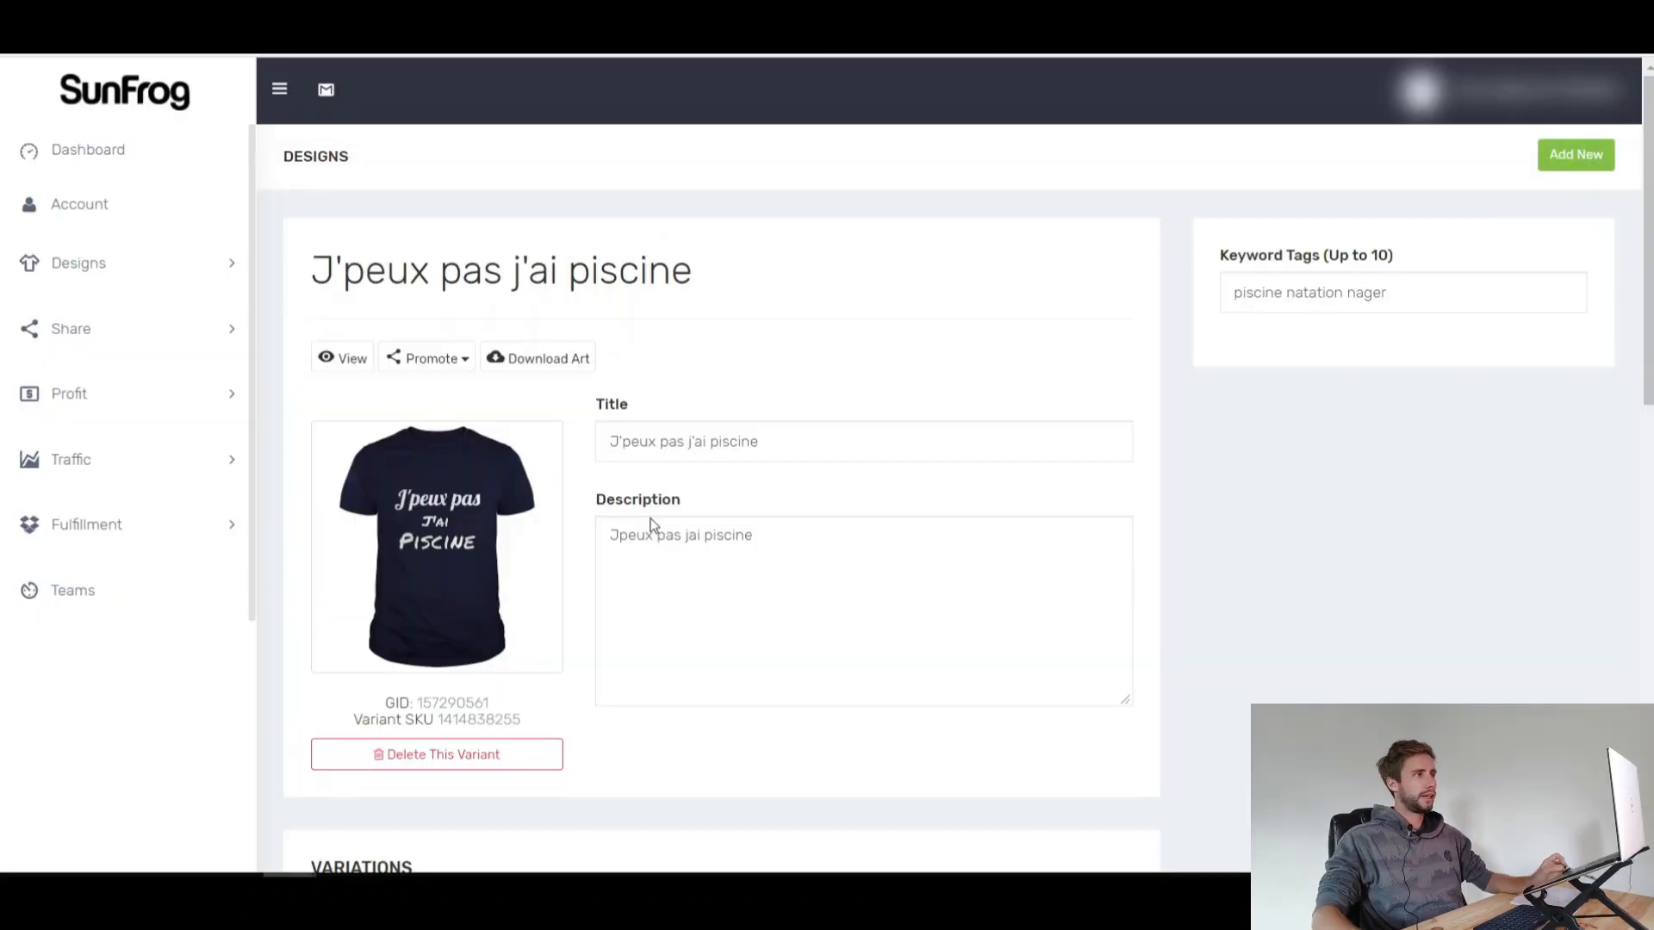
Step: Review the published design's settings, including time and placement options and each variation's retail price and potential profit
scroll(757, 554, "down", 10)
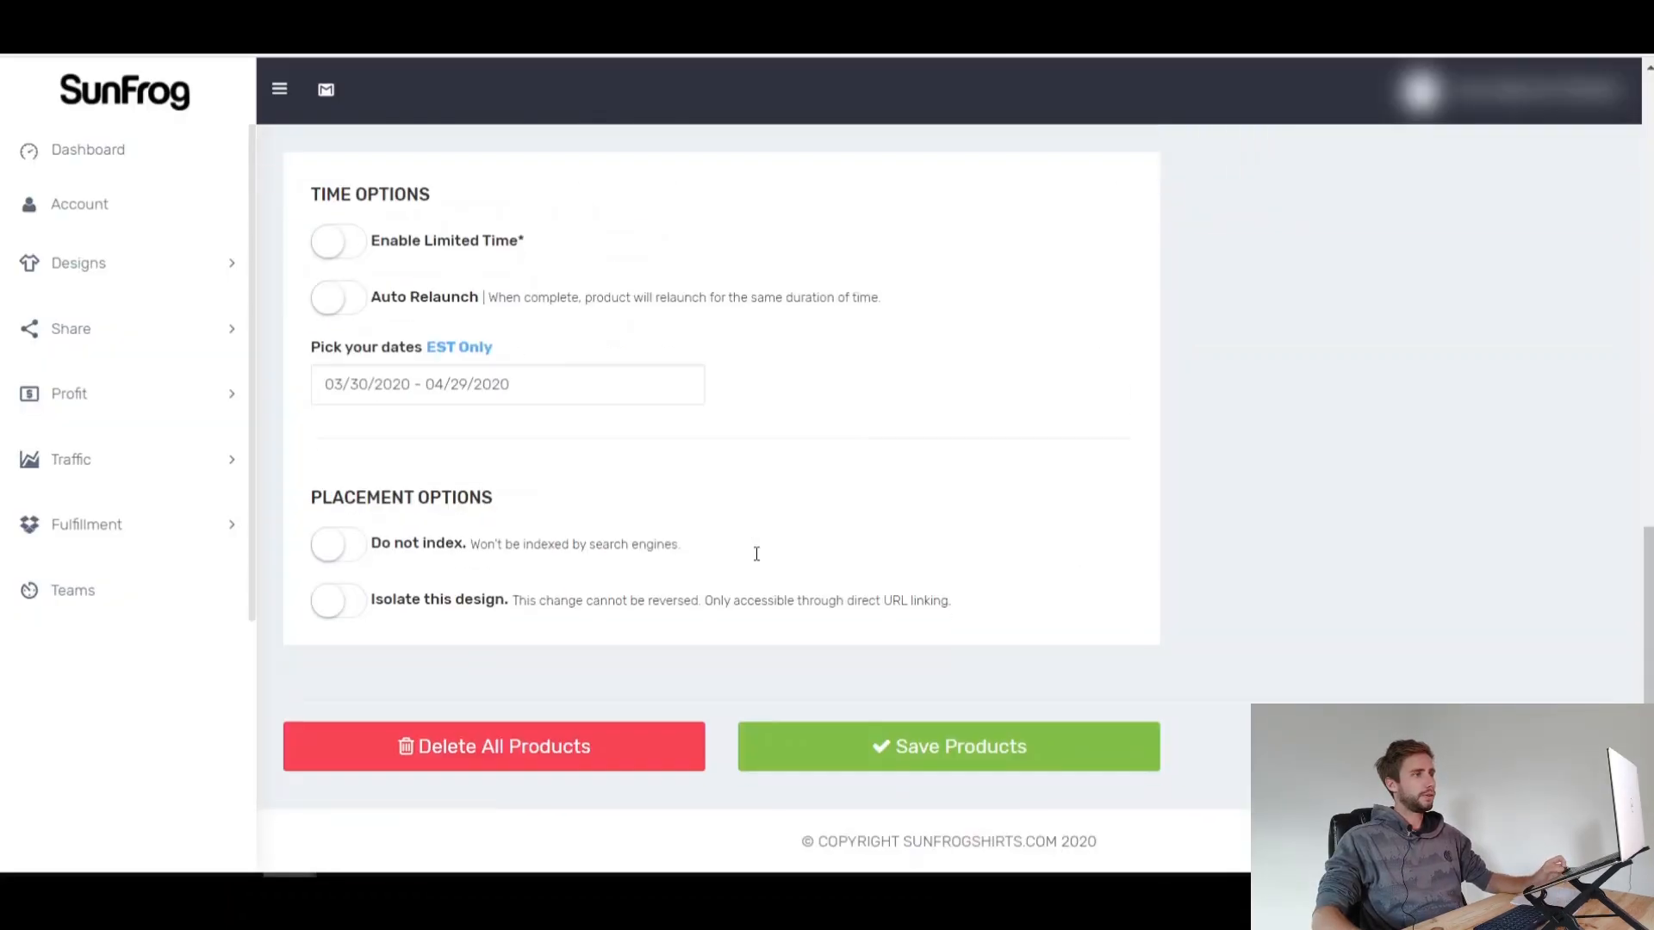
scroll(758, 552, "up", 8)
scroll(820, 400, "up", 4)
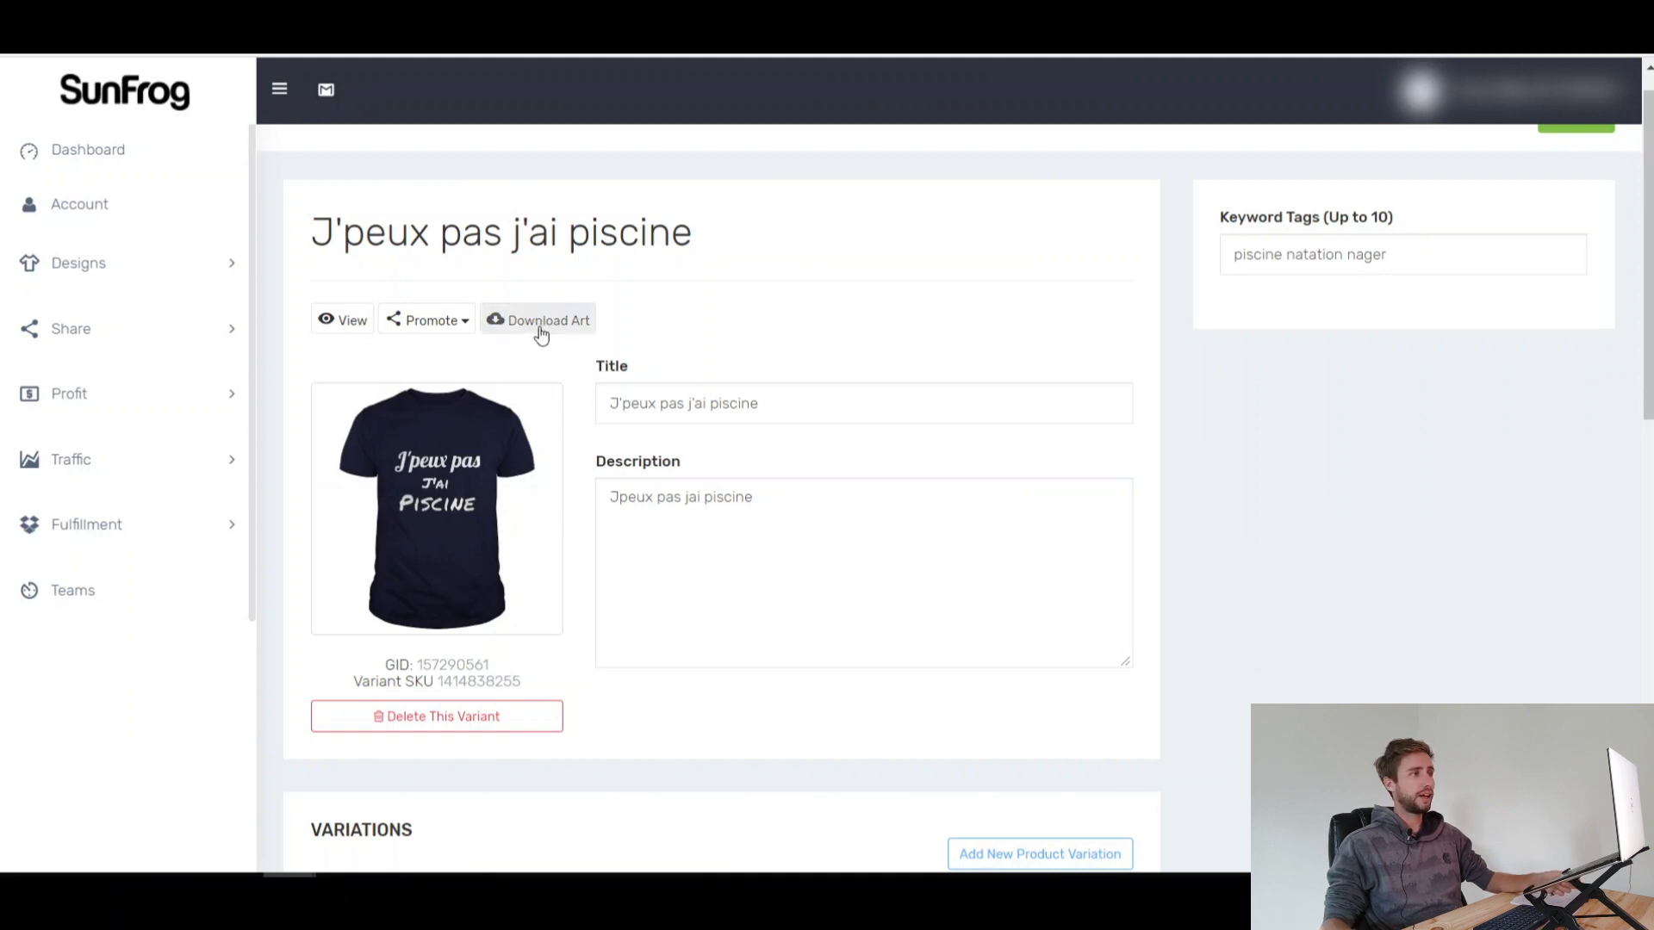
scroll(1143, 311, "down", 5)
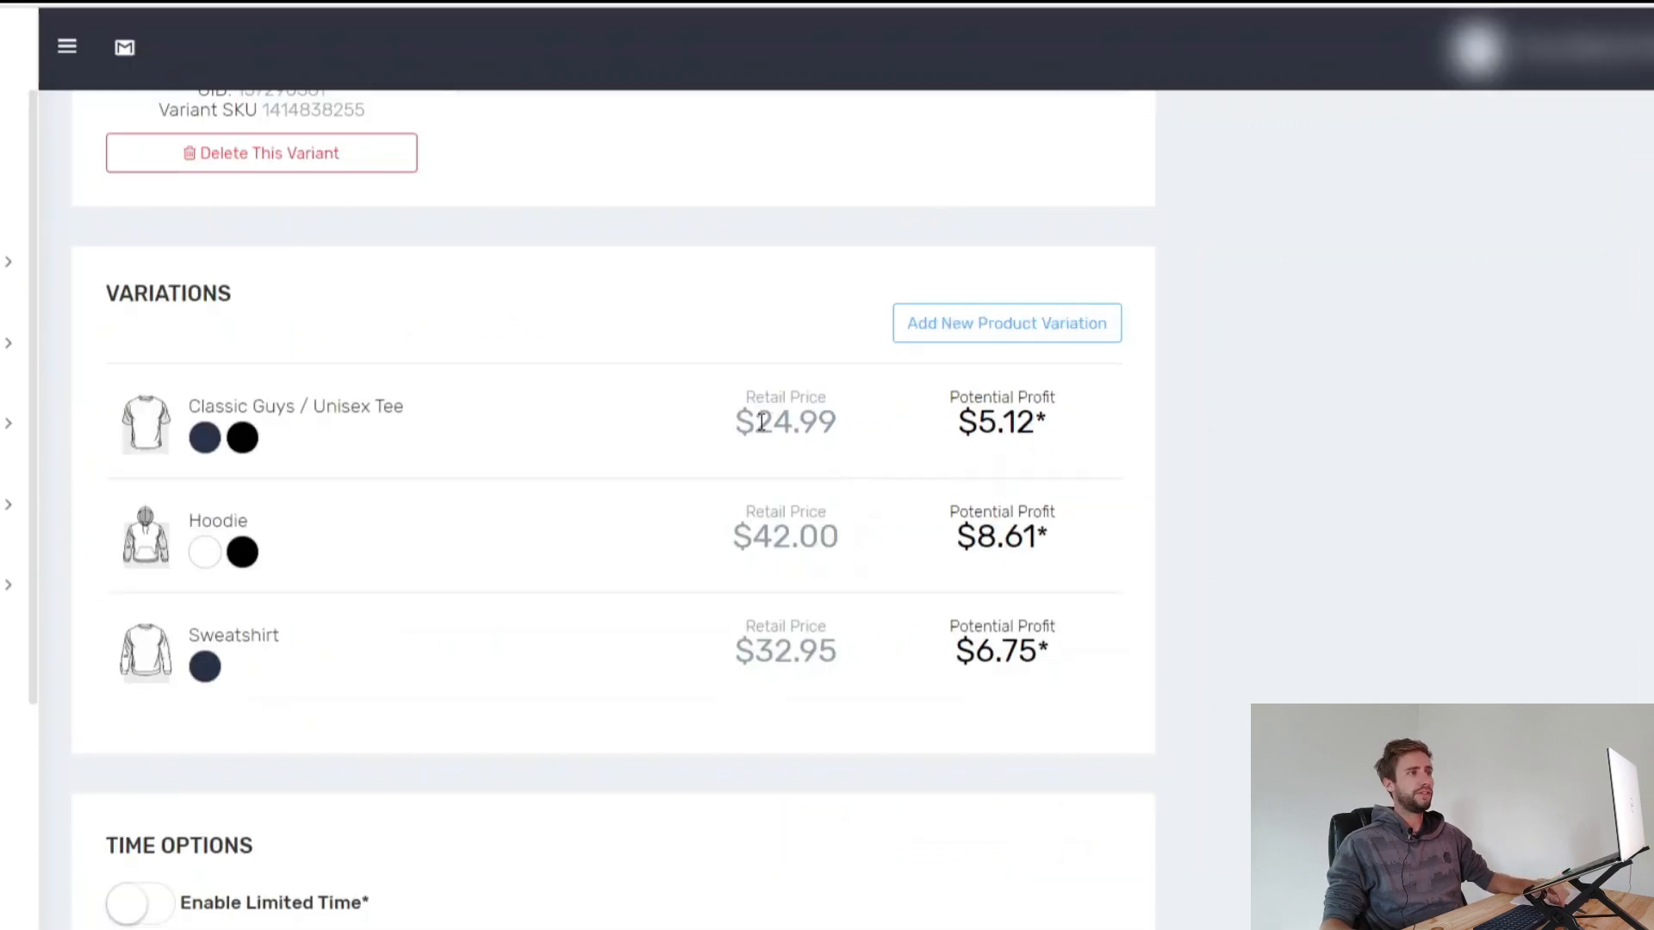
left_click_drag(756, 422, 801, 422)
mouse_move(1021, 415)
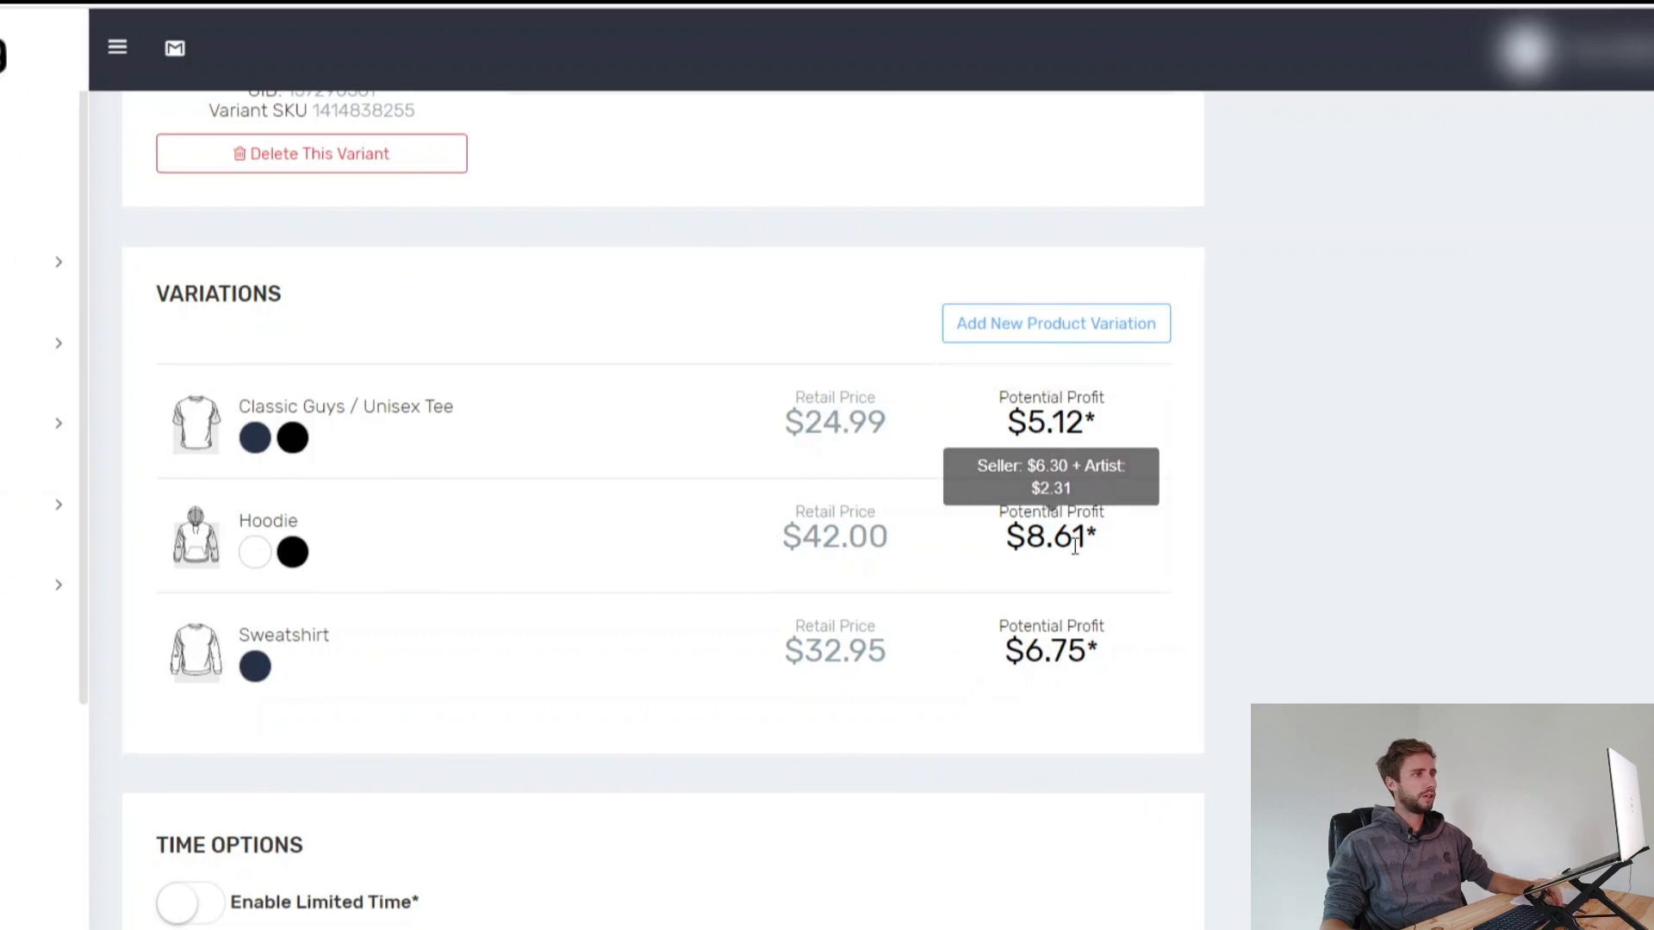
mouse_move(993, 663)
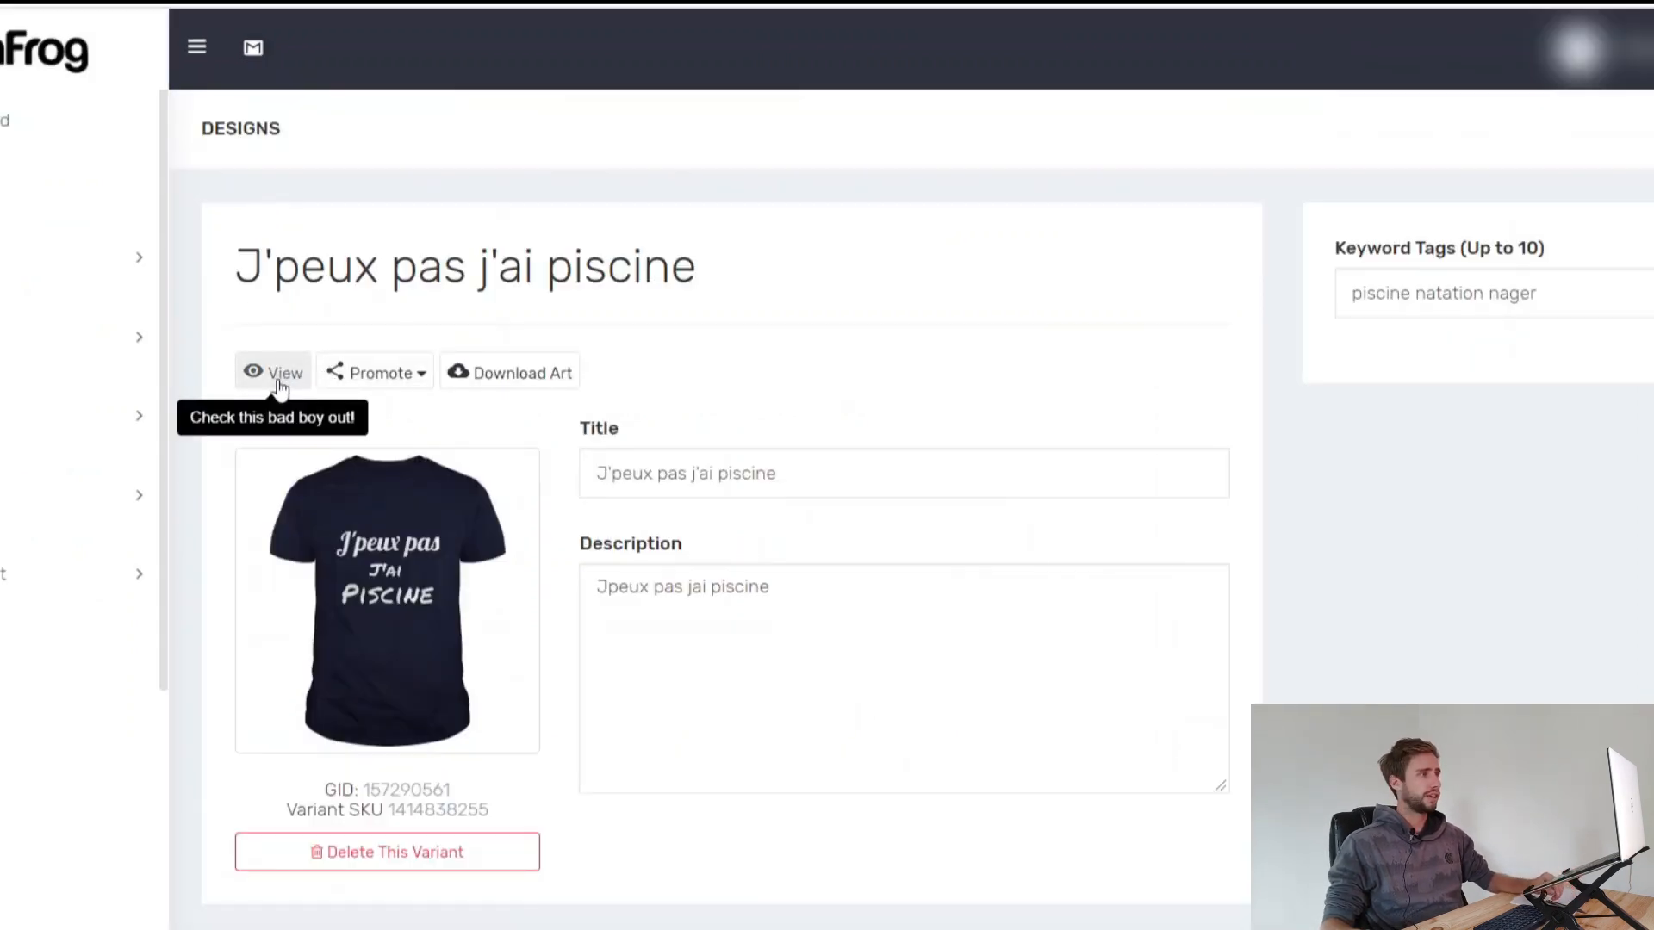
Step: Open the design's public sales page separately and look through its product options and details
right_click(297, 377)
left_click(336, 394)
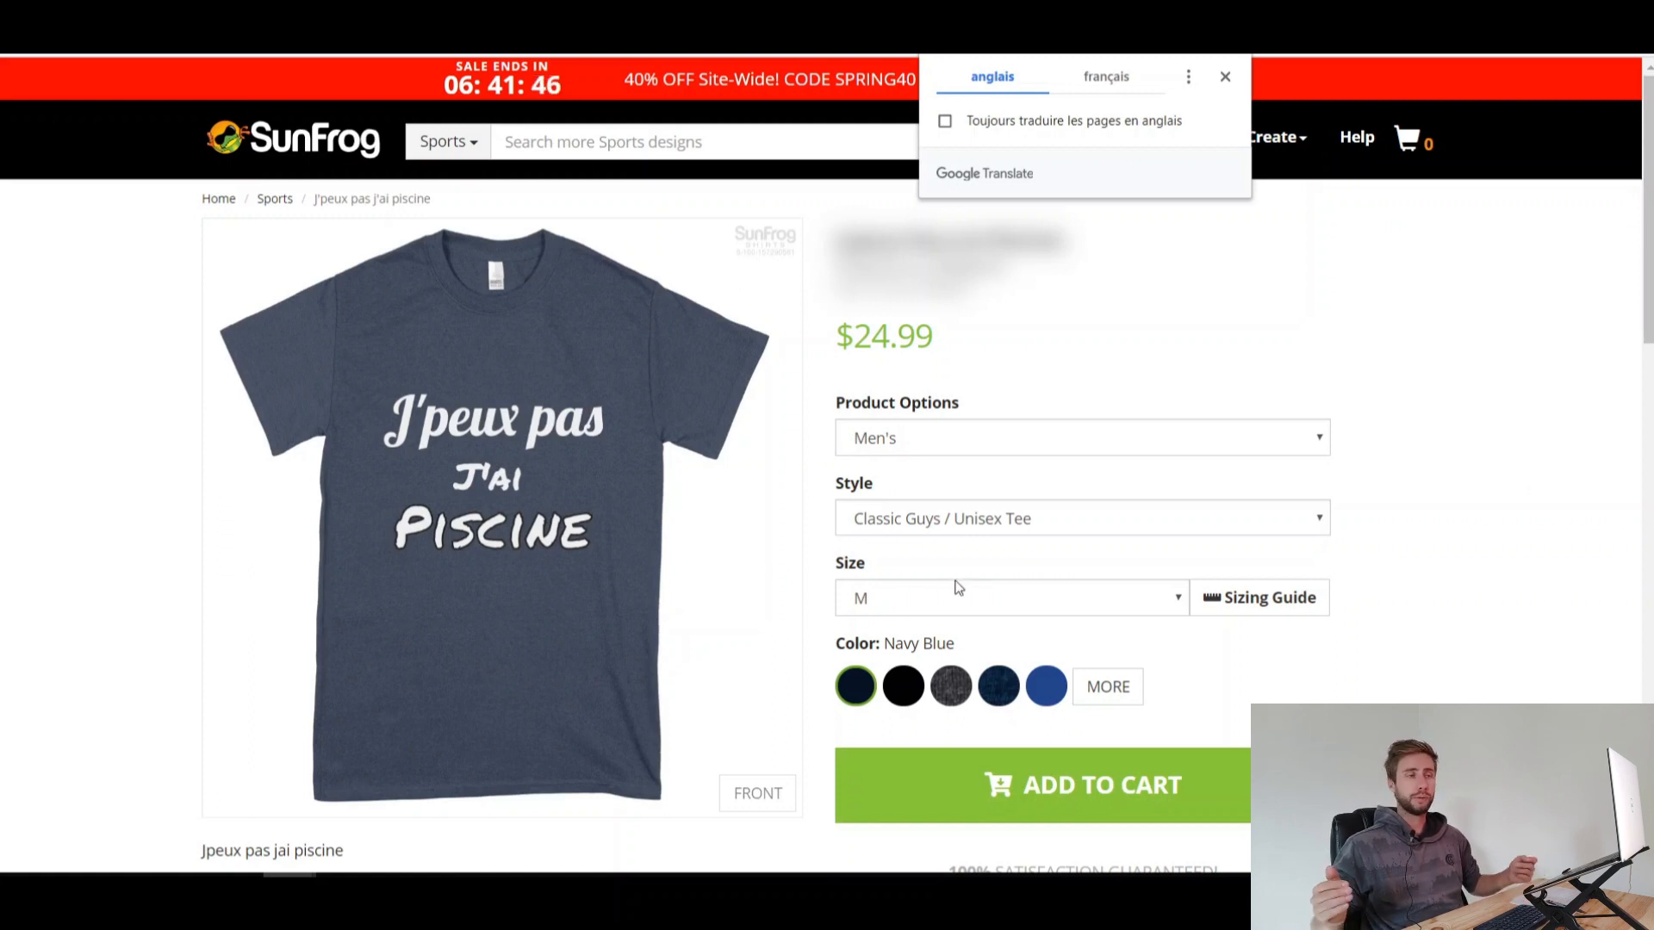
scroll(823, 465, "down", 5)
scroll(823, 465, "down", 2)
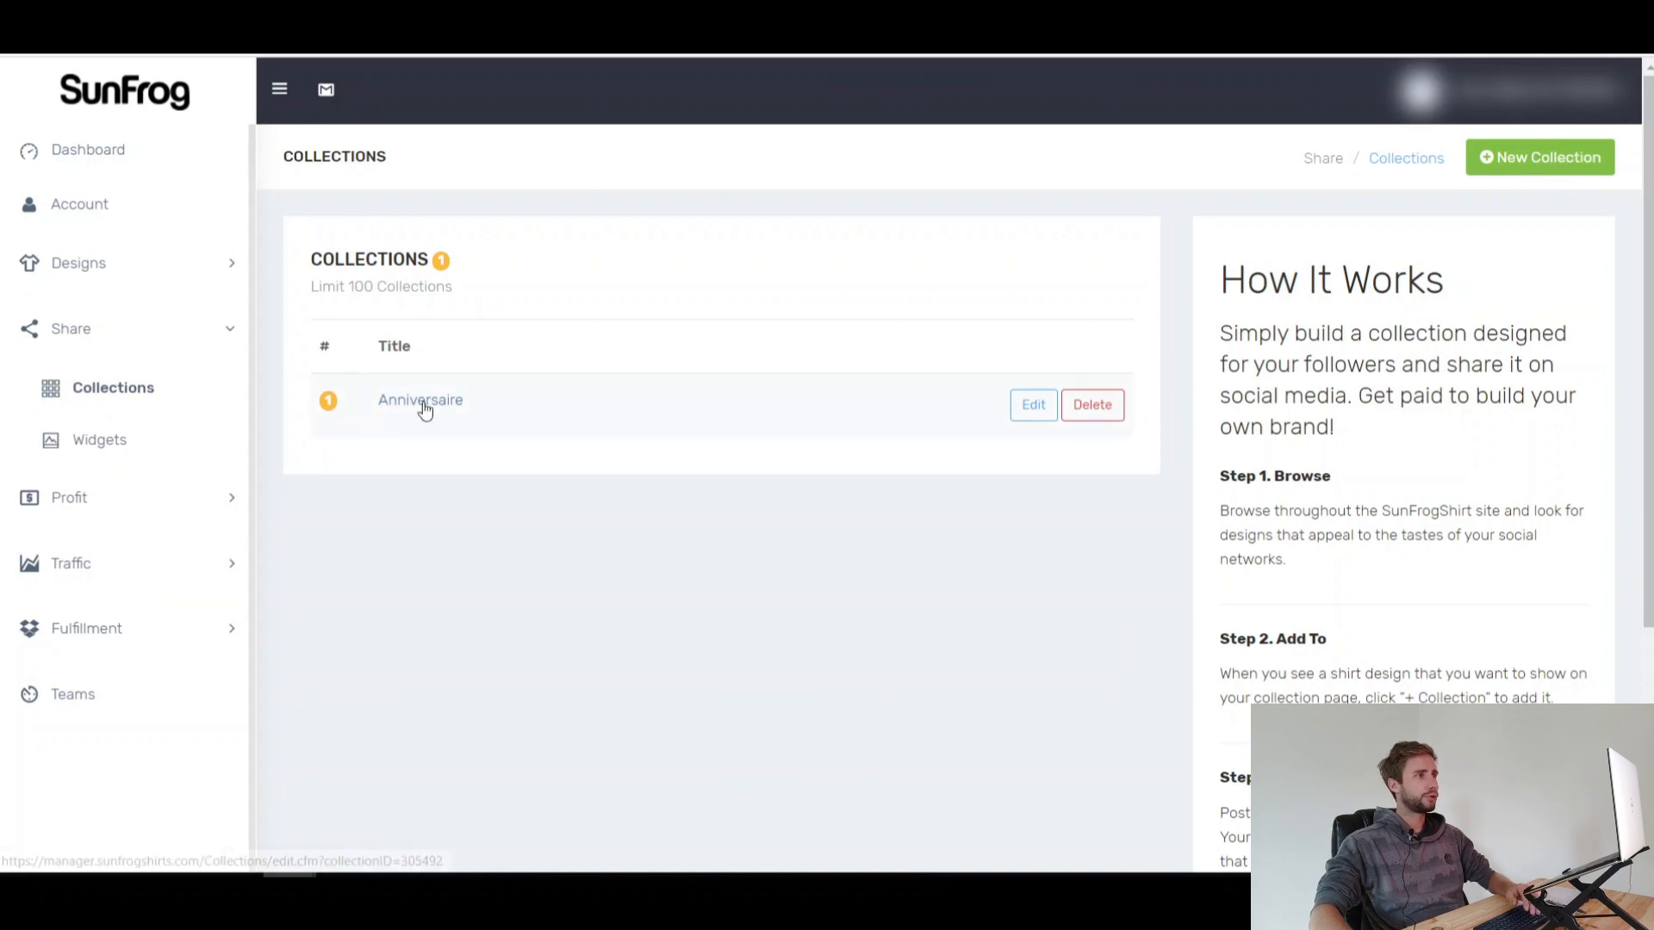
Step: Open the Anniversaire collection for editing and examine its title, META description, keyword and banner settings, and its public page
left_click(1032, 405)
left_click_drag(1329, 339, 1126, 325)
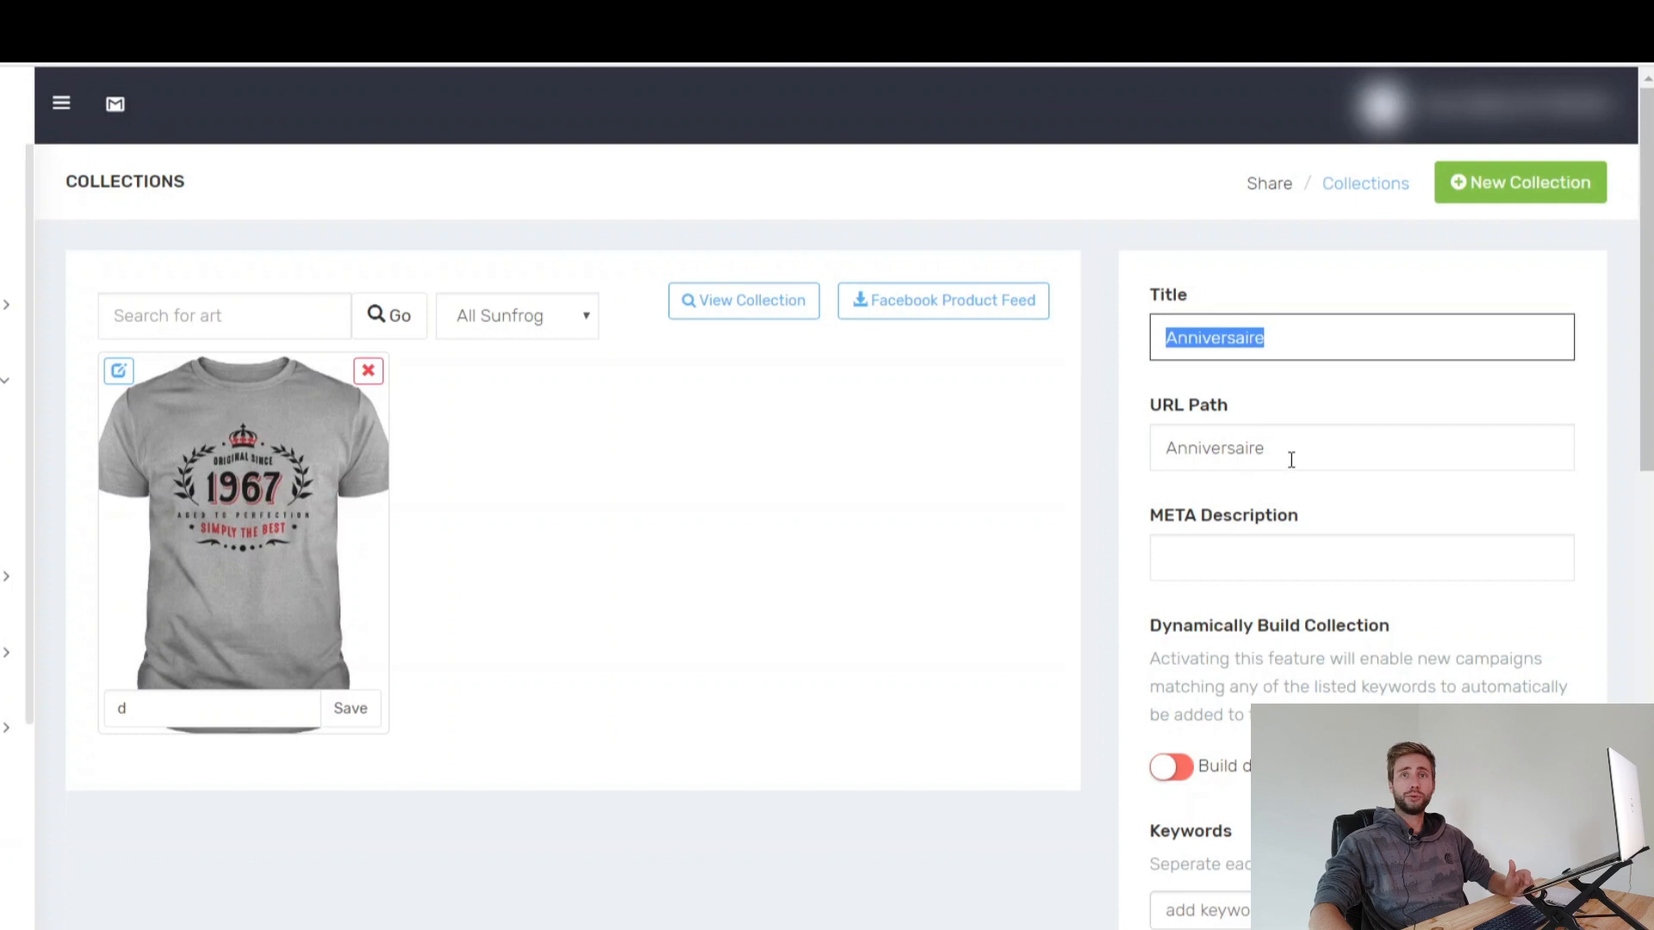
left_click(1249, 560)
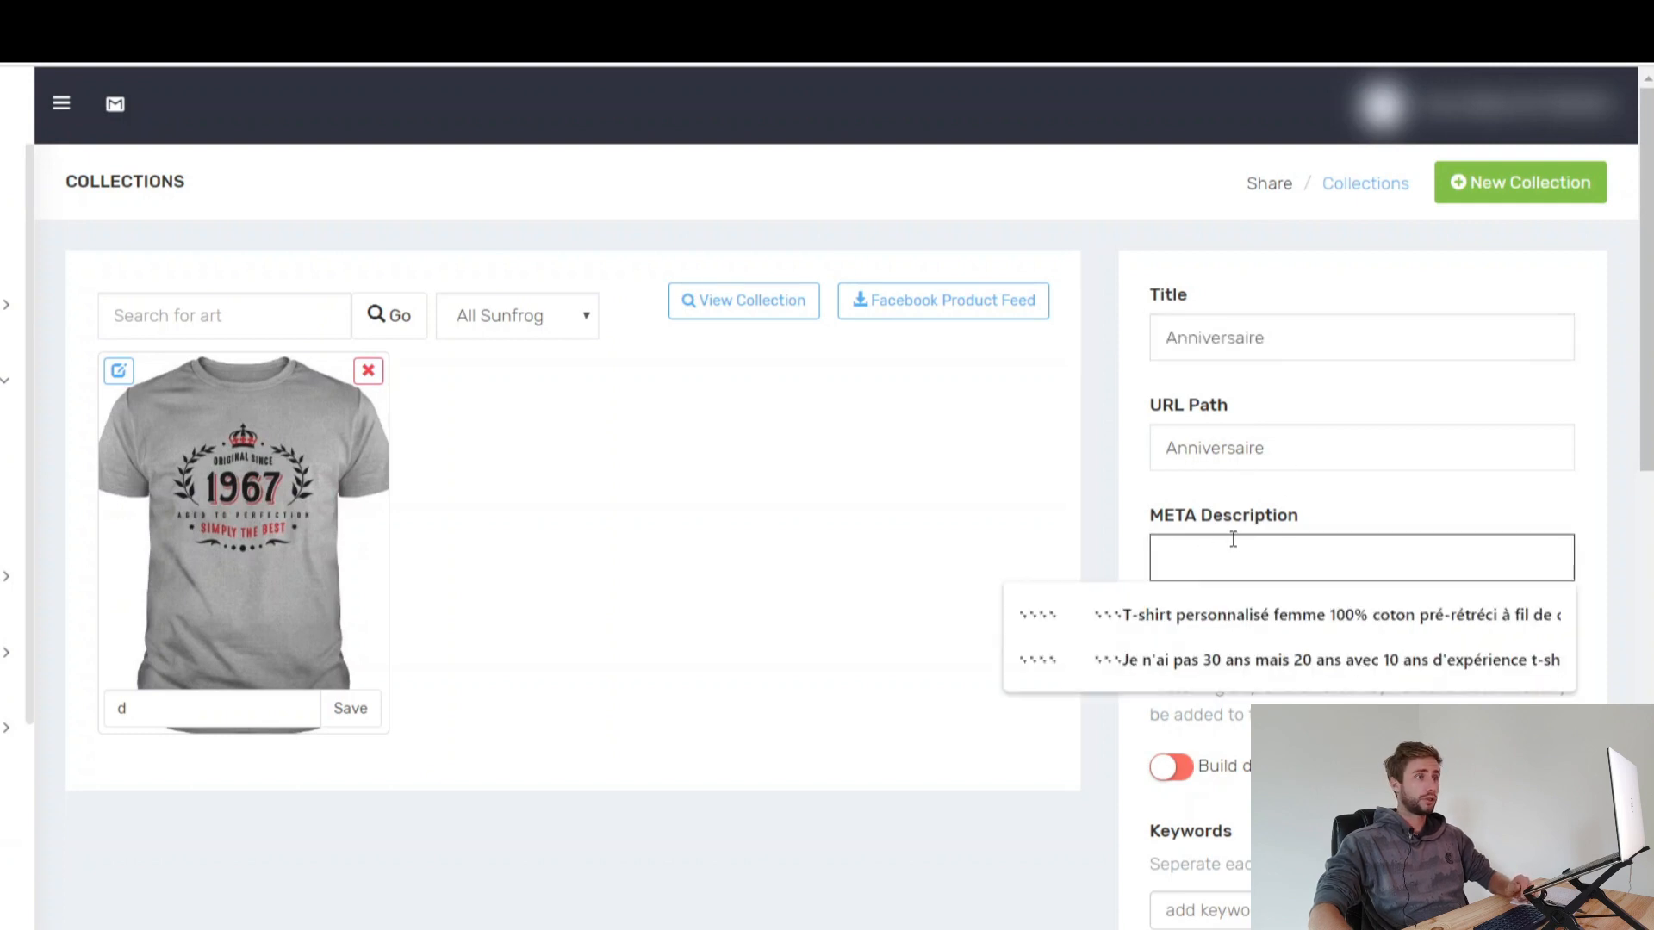
scroll(1152, 506, "down", 4)
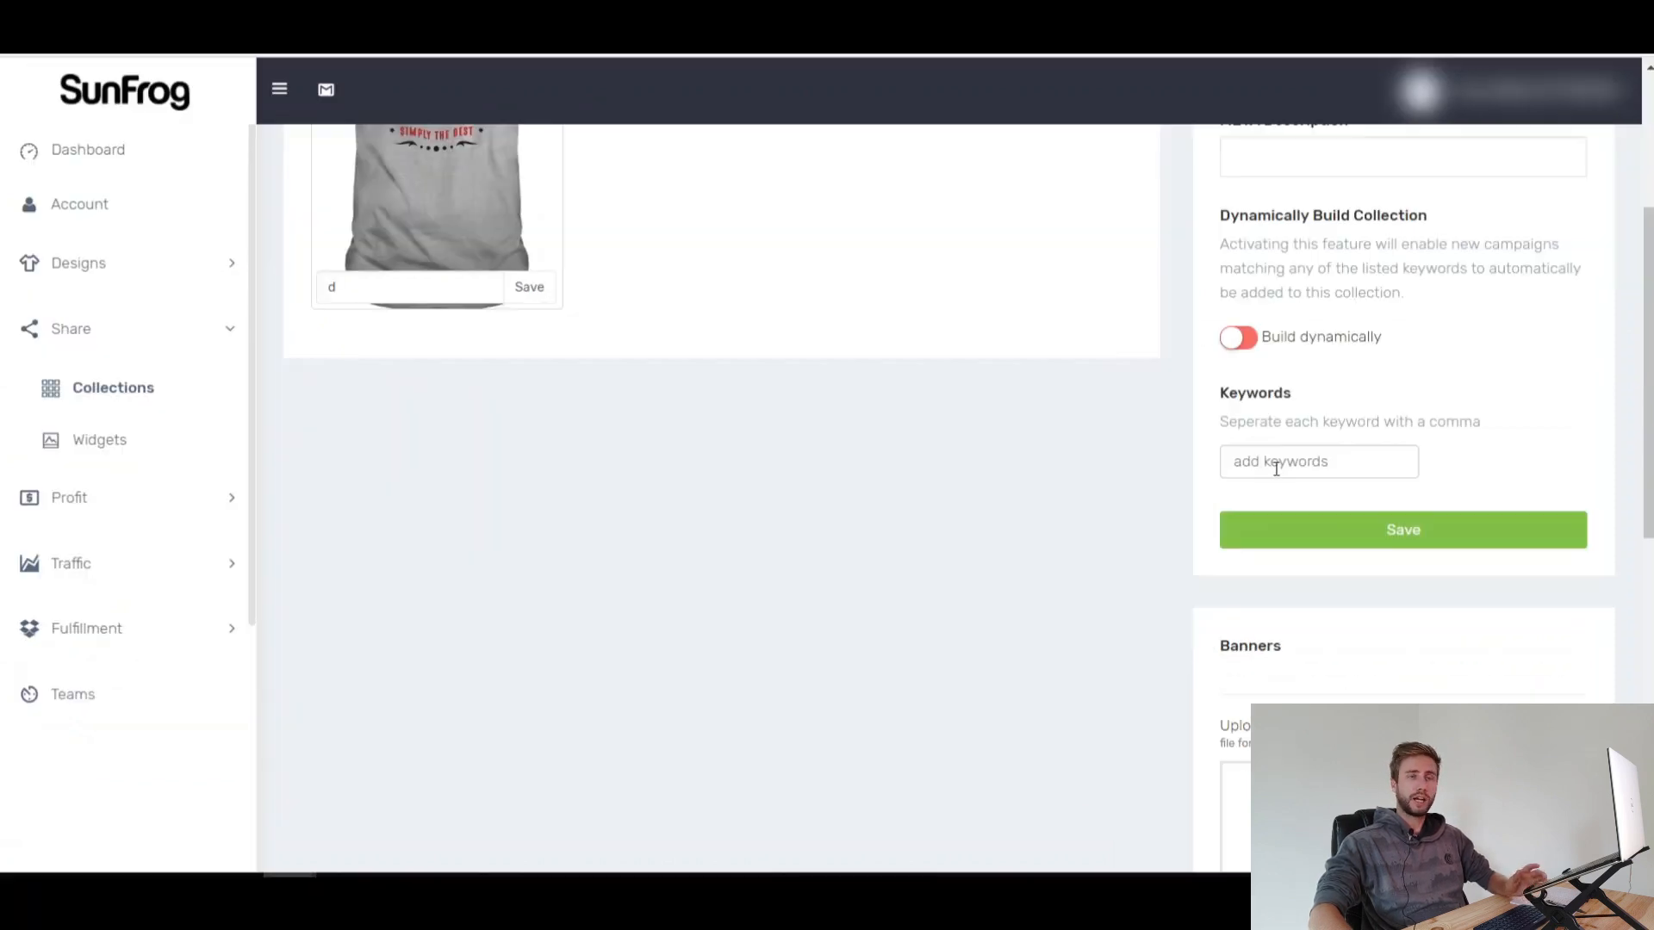
scroll(1273, 465, "down", 1)
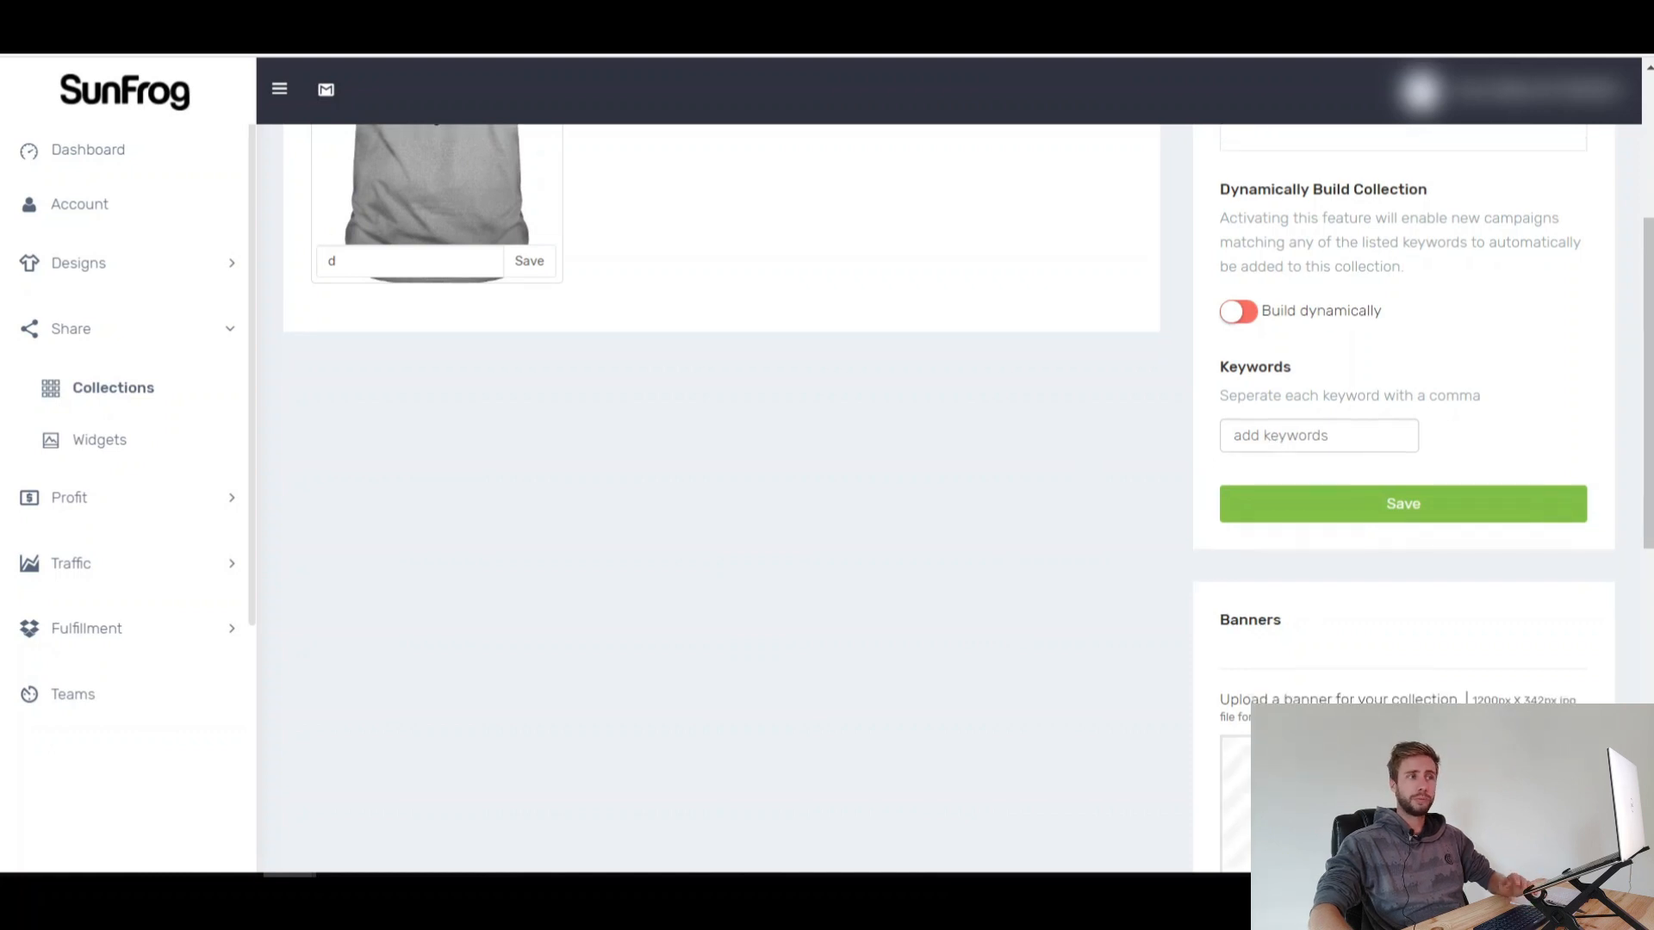
scroll(1150, 620, "up", 2)
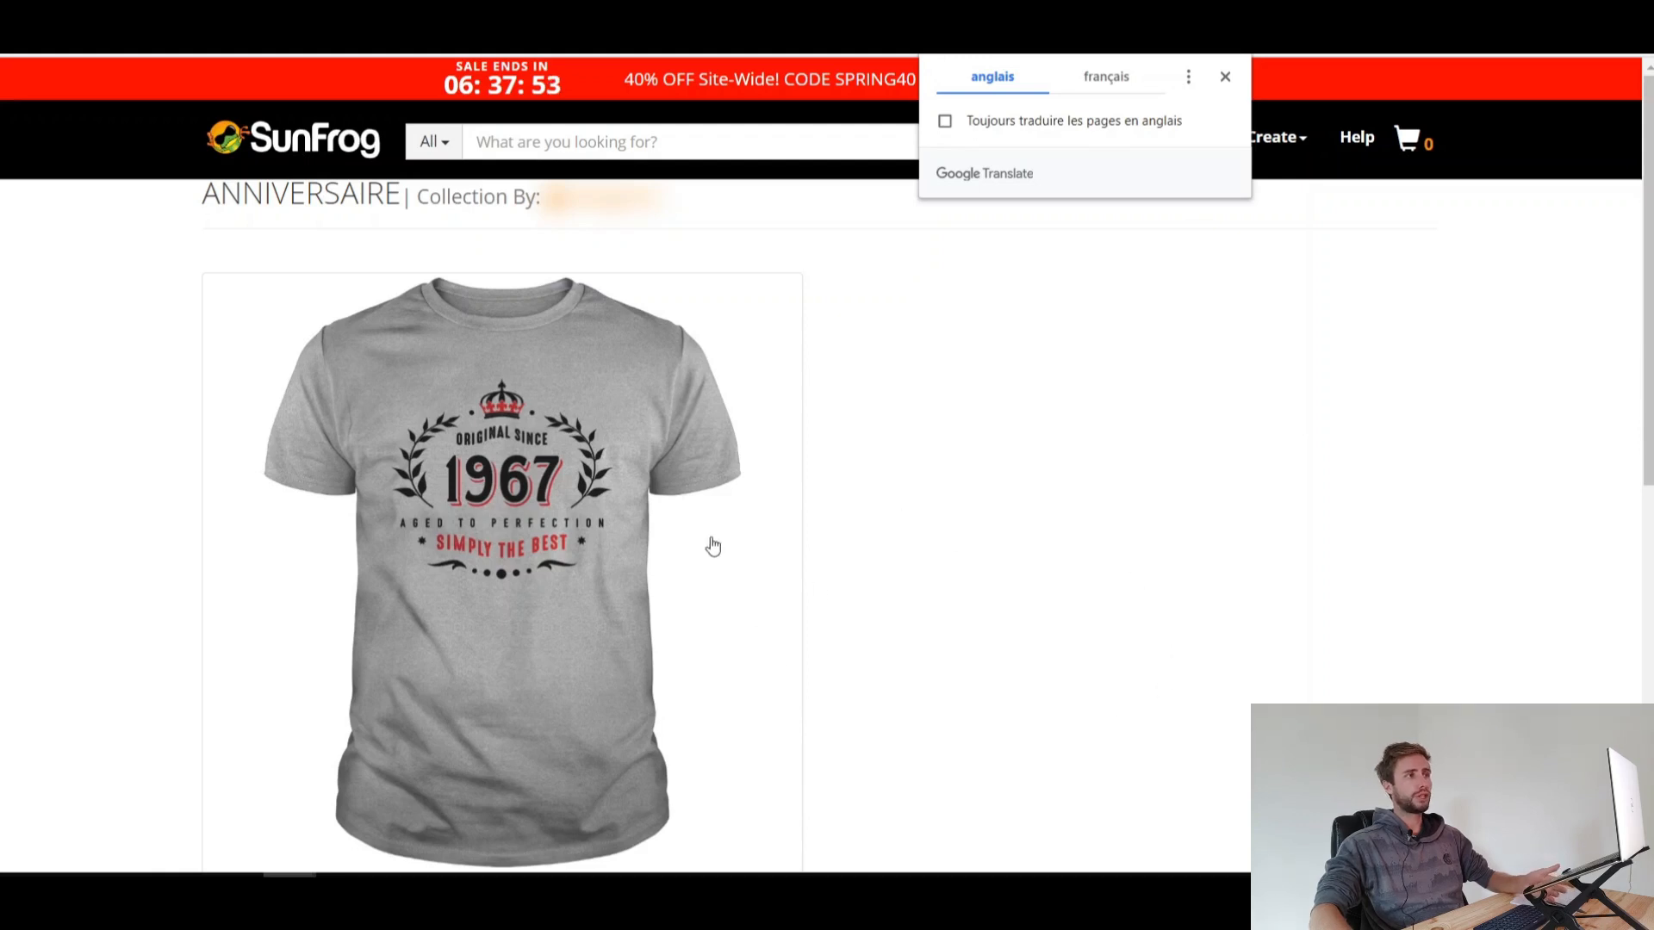
scroll(830, 627, "down", 3)
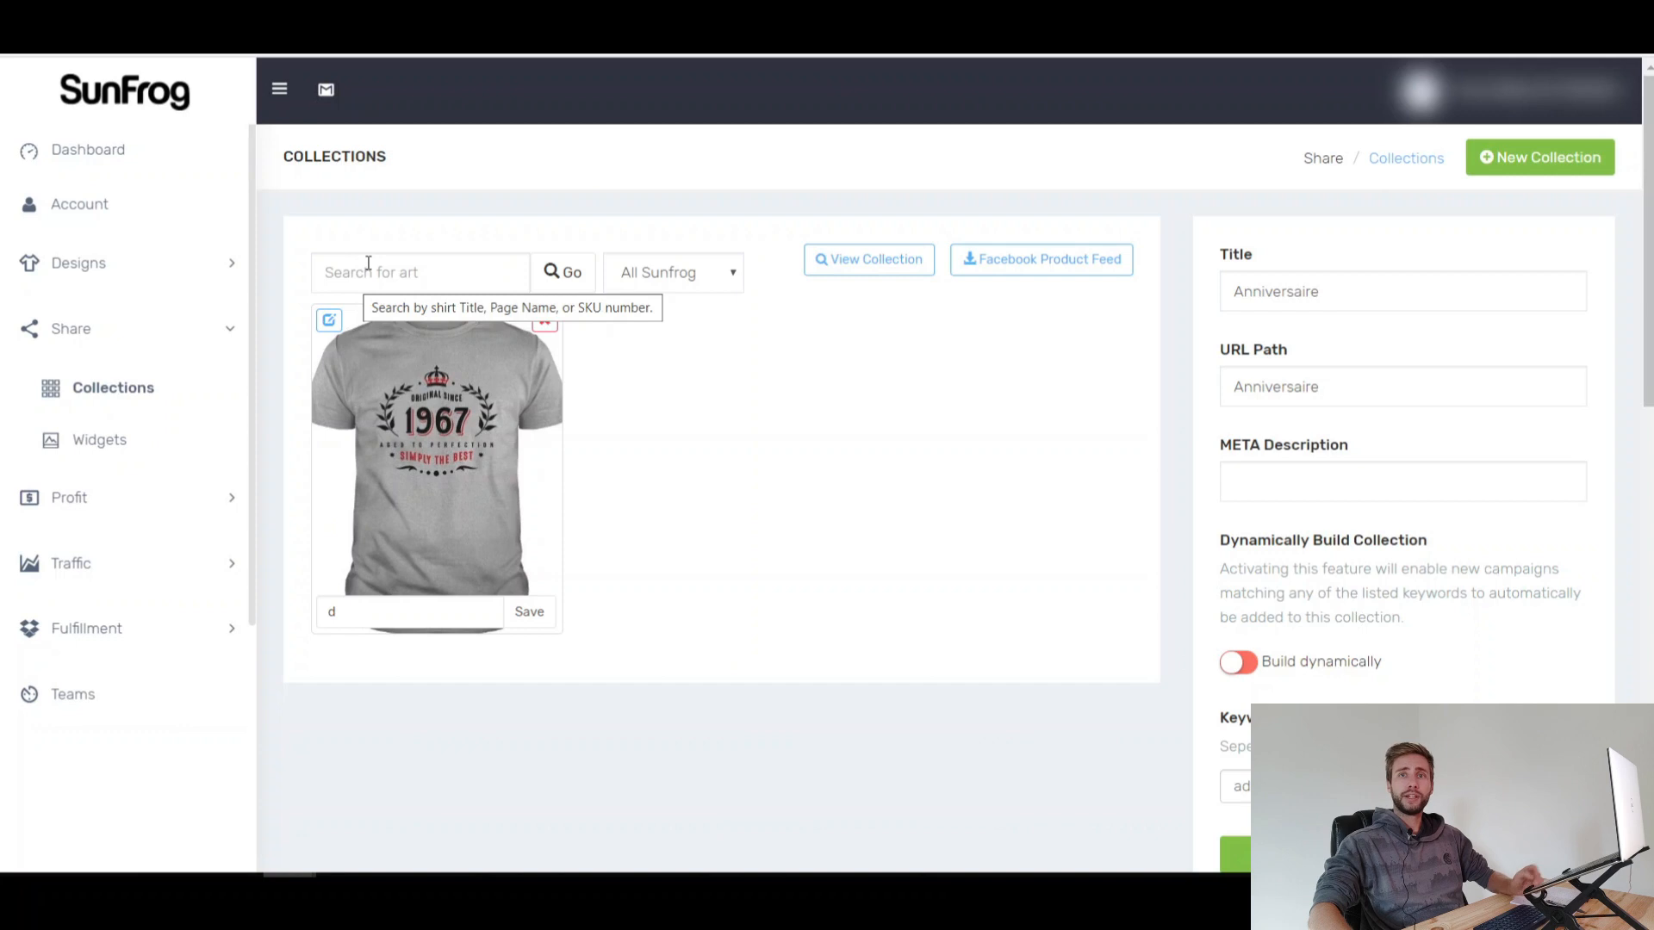
Step: Search all SunFrog art for "dog", add the Dog Mom T-shirt to the Anniversaire collection, and browse the remaining designs
left_click(369, 262)
type("dog")
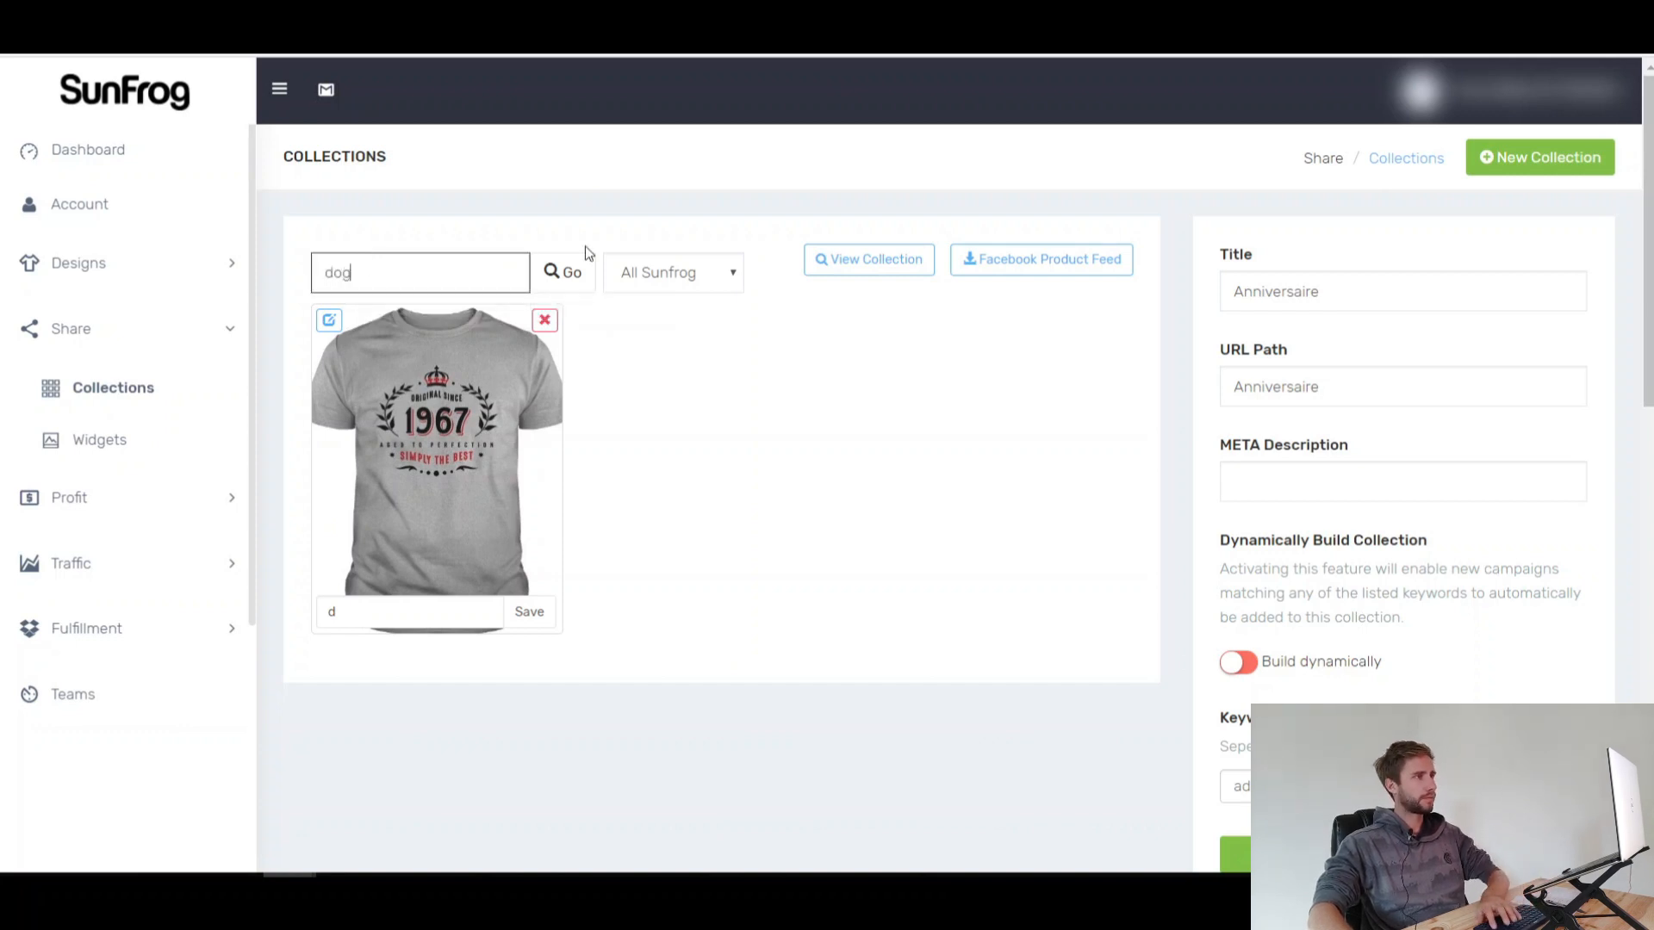
left_click(566, 273)
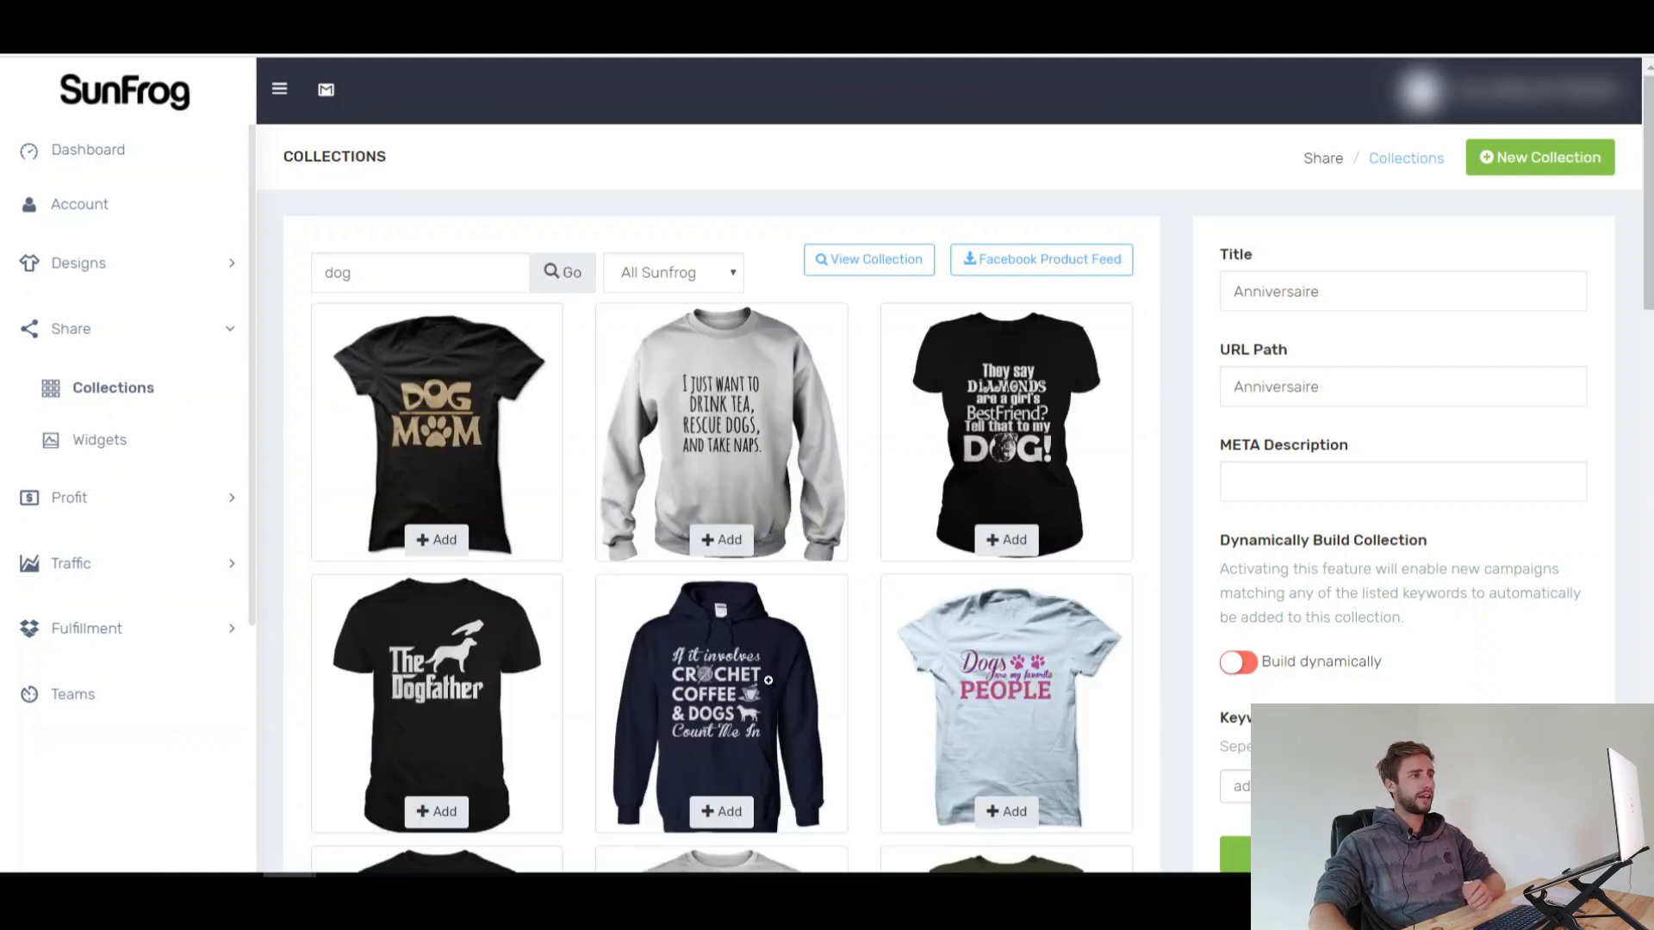
scroll(779, 662, "down", 1)
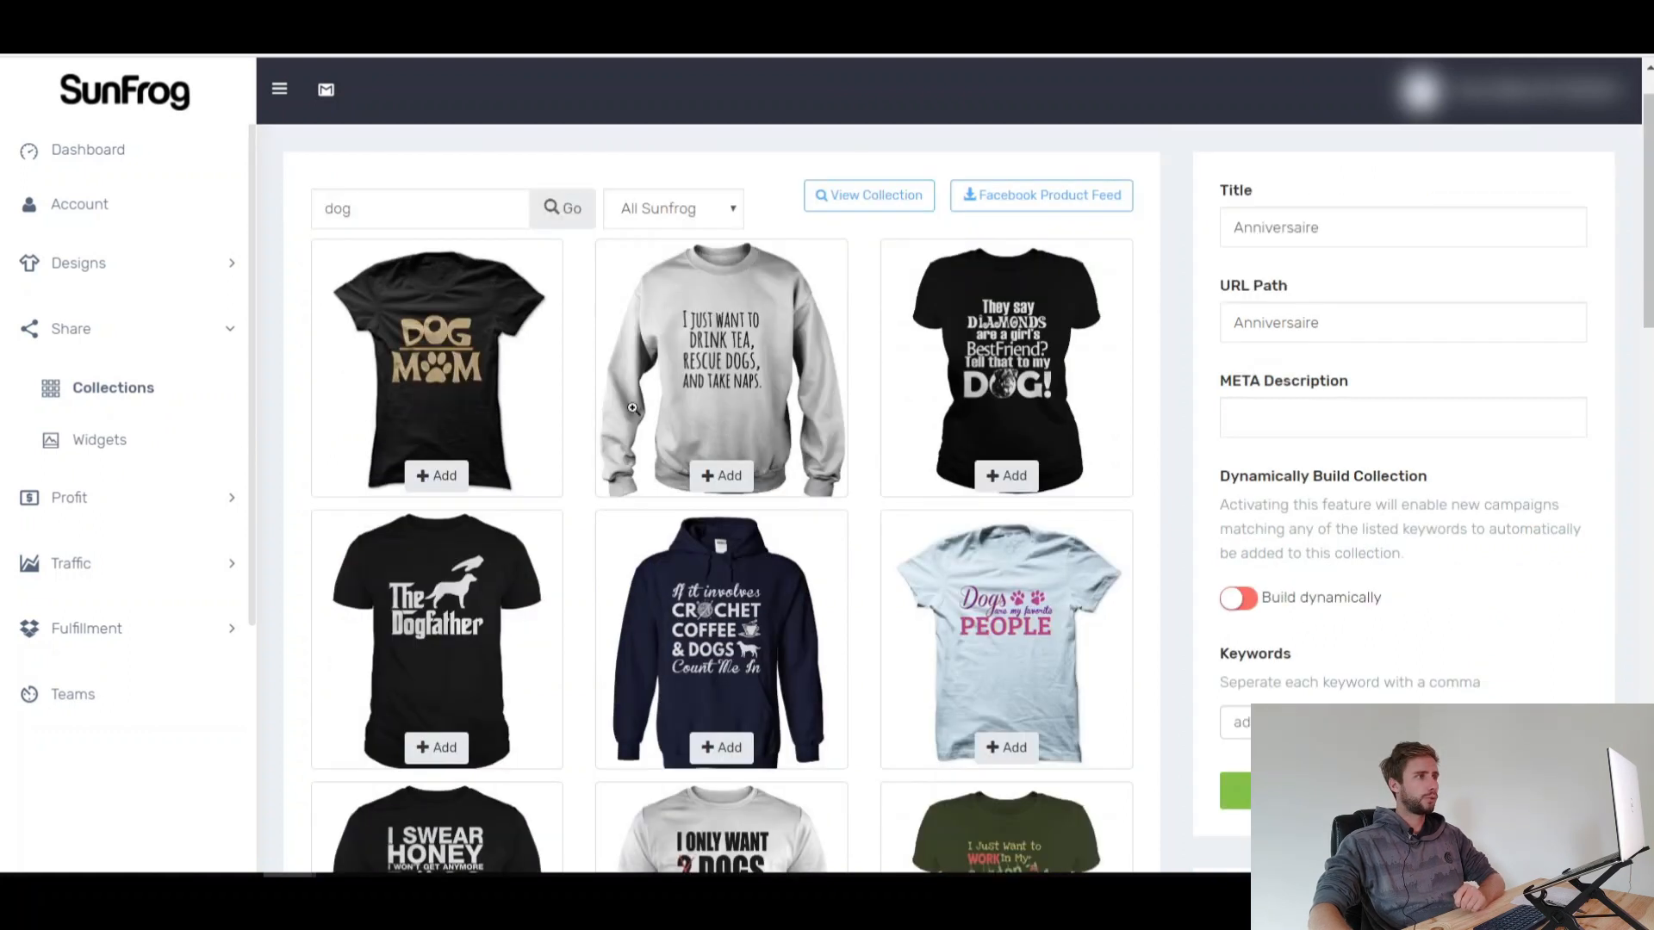
left_click(437, 477)
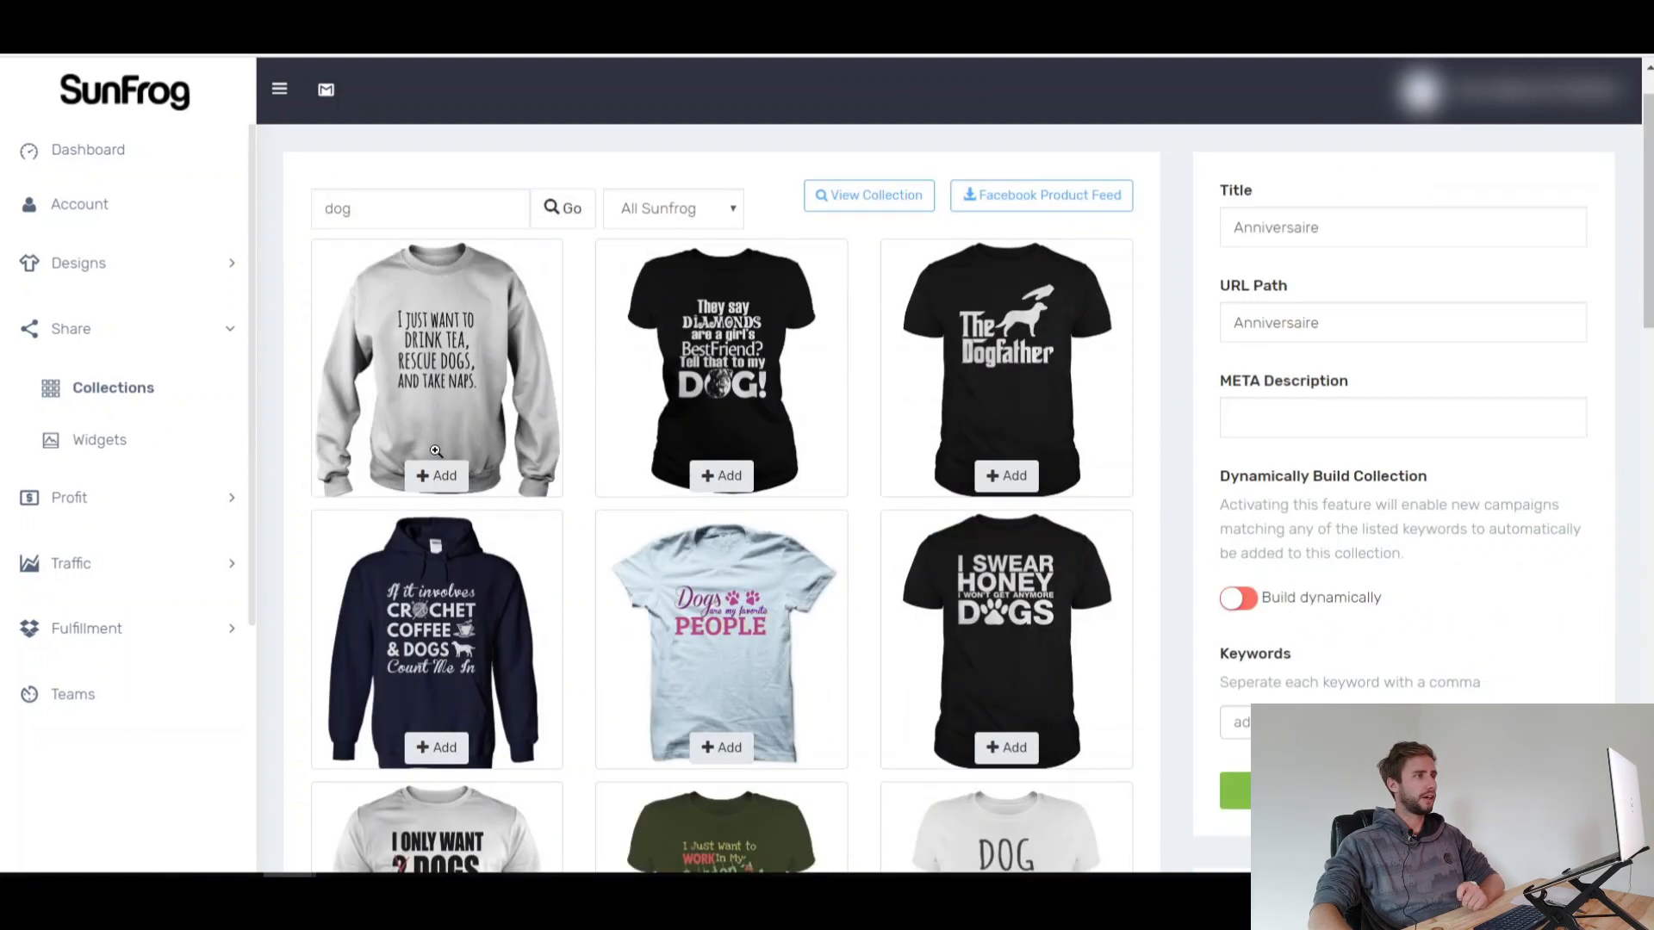
scroll(551, 568, "down", 10)
scroll(618, 504, "down", 10)
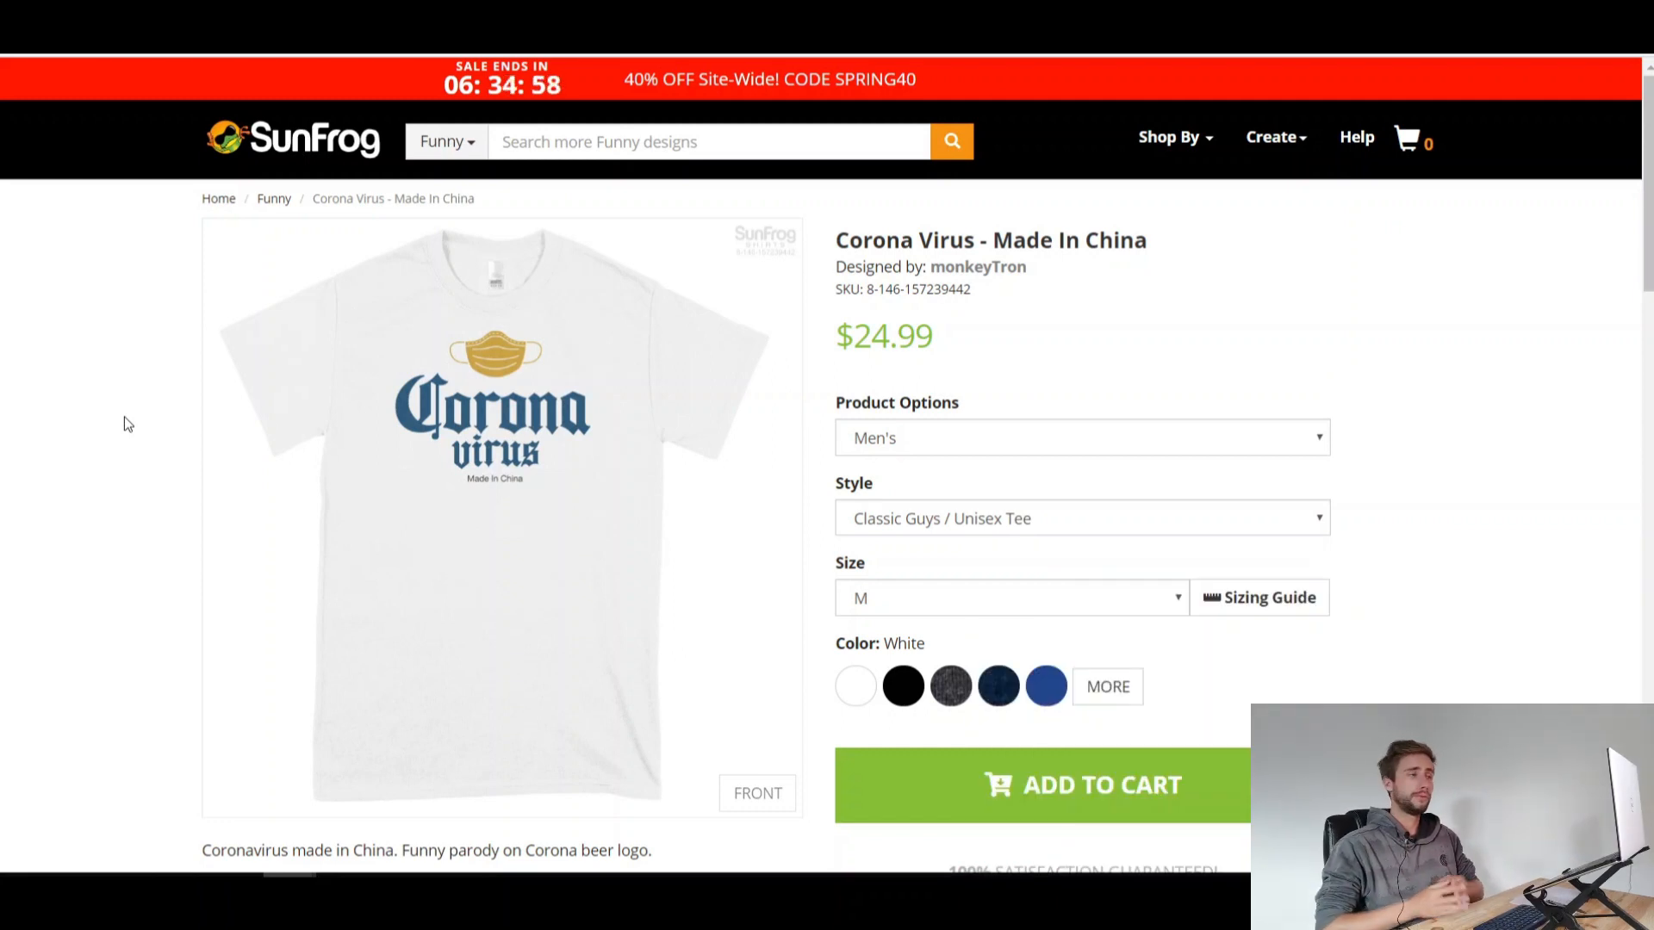
Step: Look through the product page of the "Corona Virus - Made In China" T-shirt
scroll(628, 469, "down", 10)
scroll(628, 469, "up", 10)
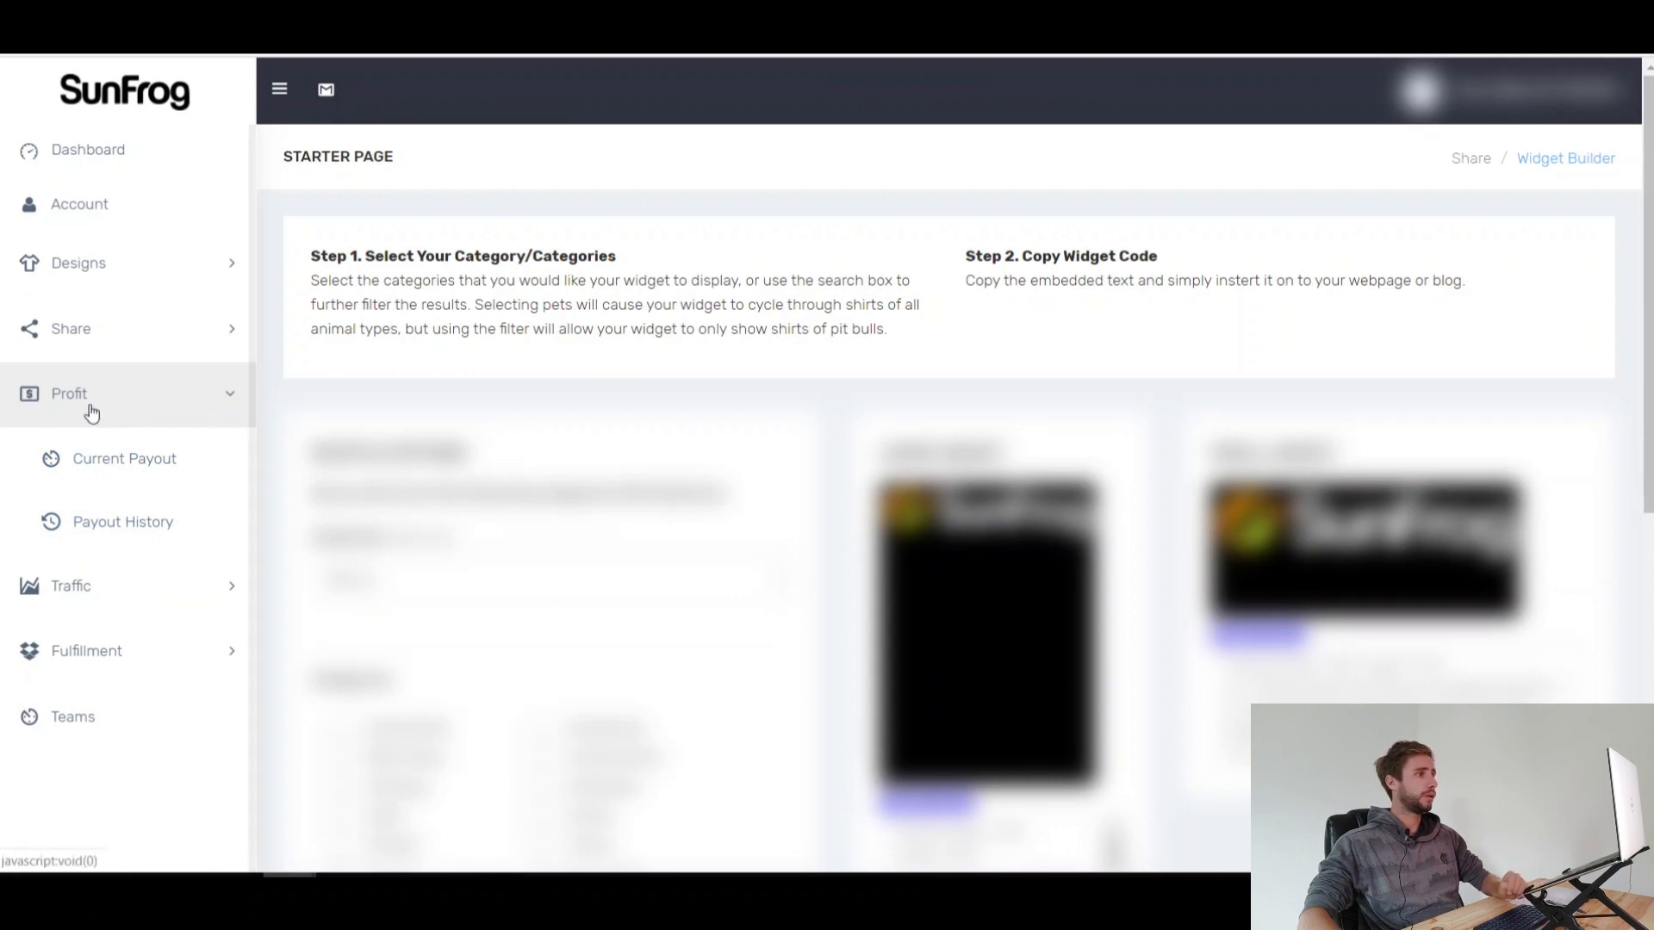
Step: Show the account's Traffic section and open the Teams page
left_click(111, 594)
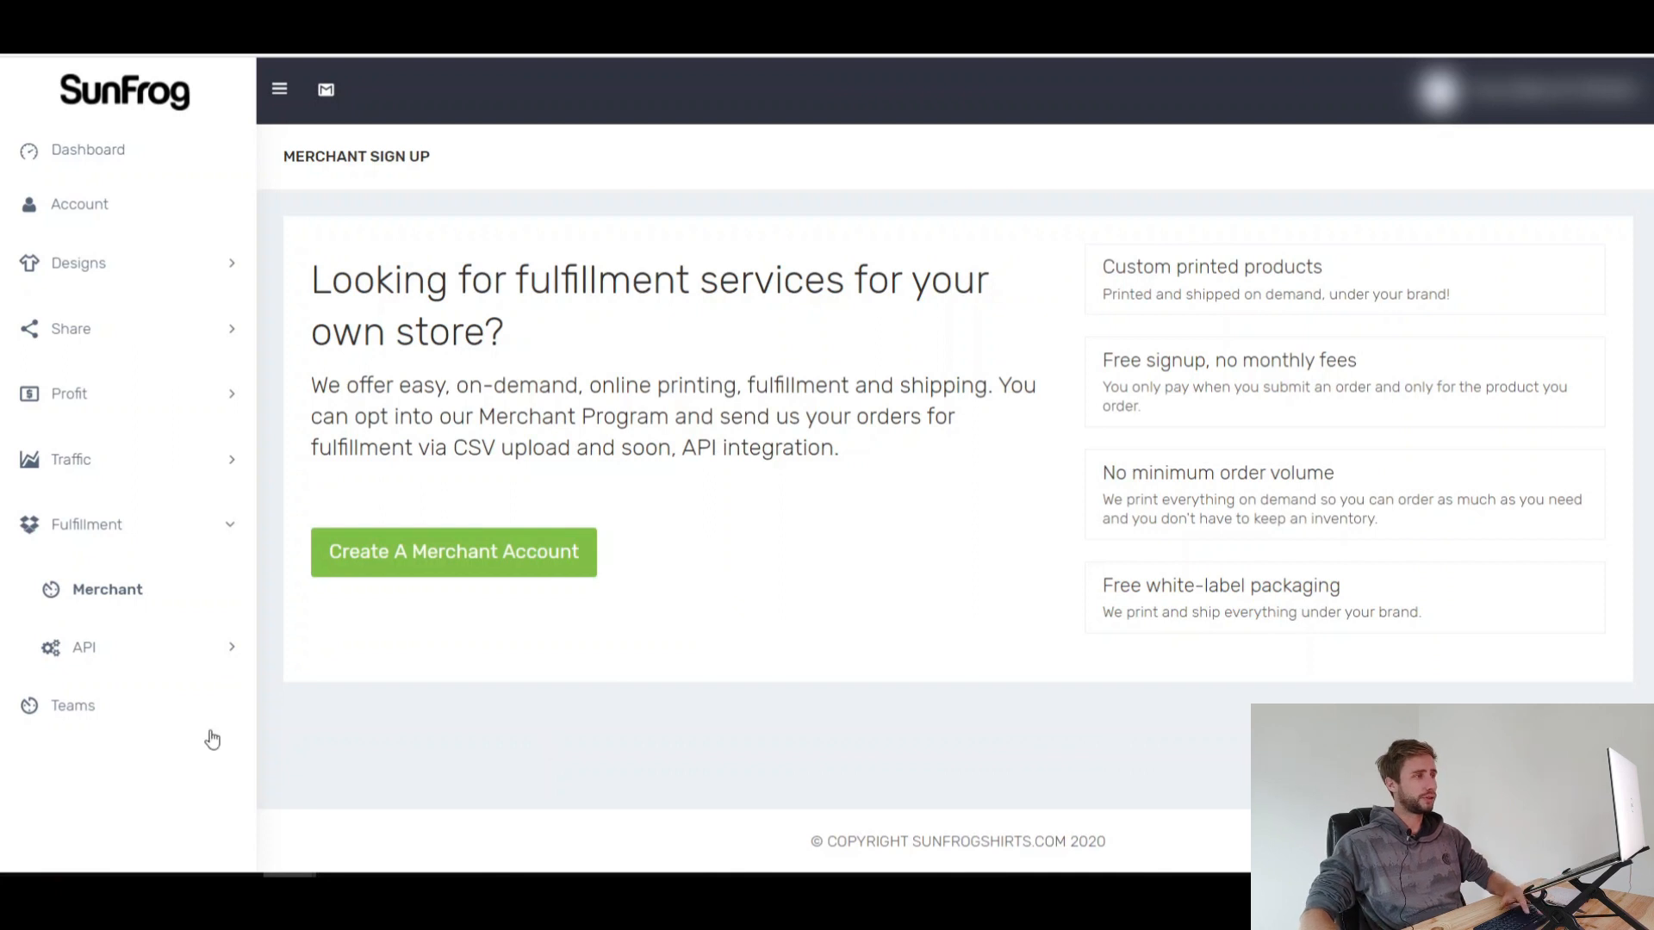
left_click(131, 722)
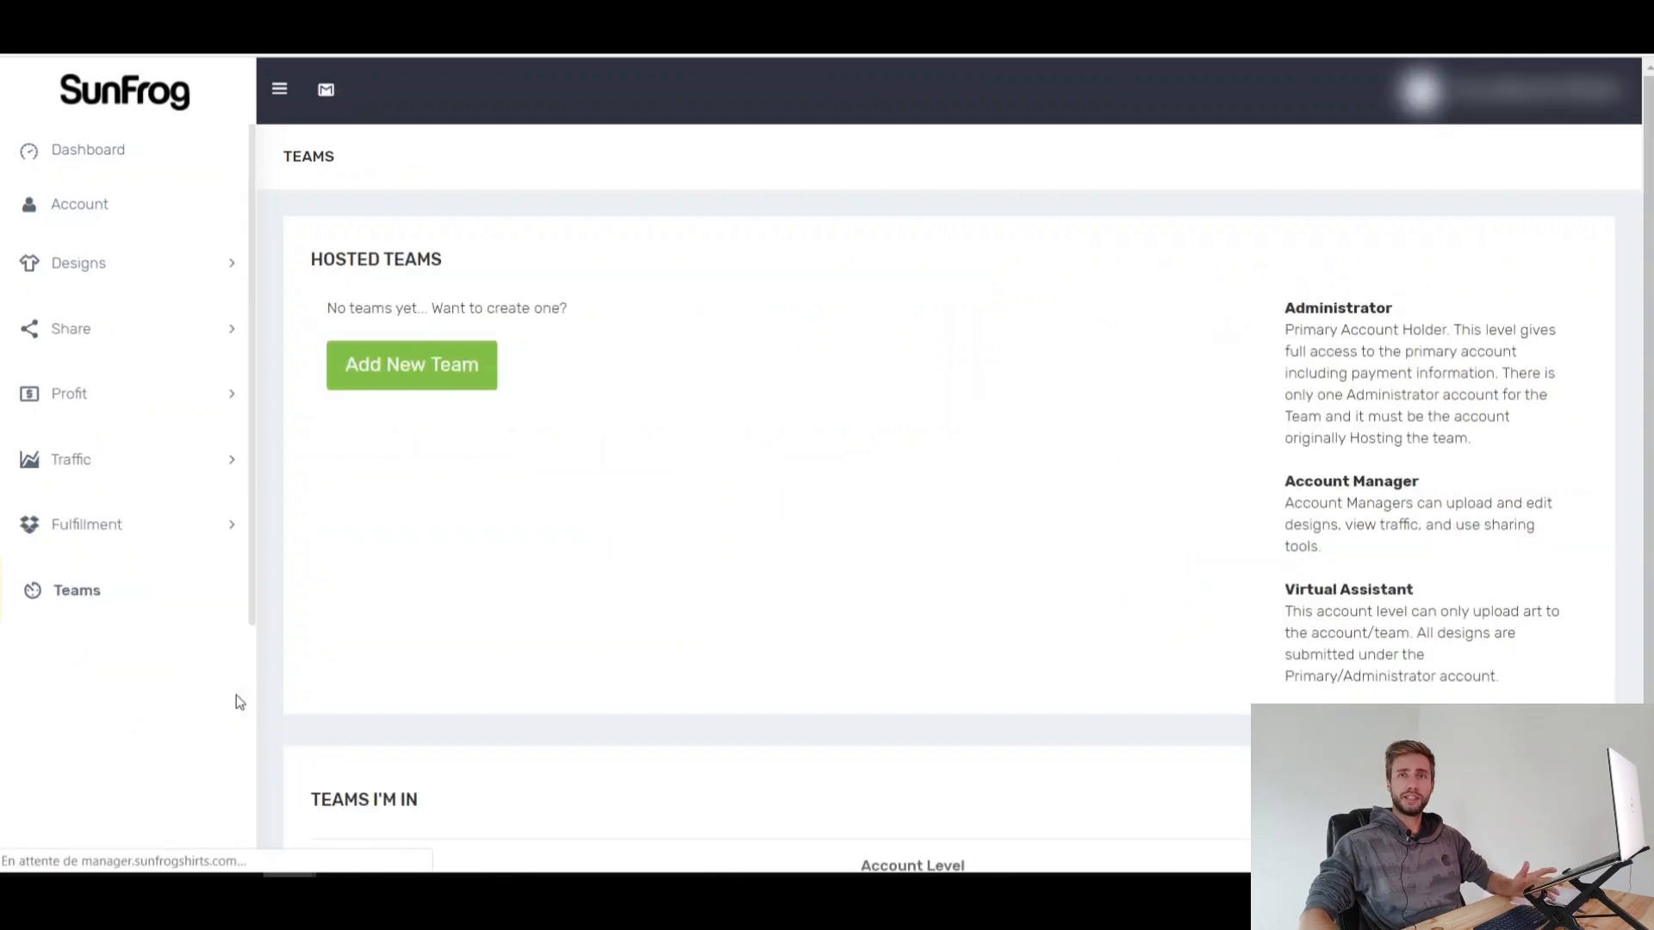
Step: Review the Teams page, including the descriptions of the Administrator, Account Manager and Virtual Assistant account levels
scroll(709, 622, "down", 2)
scroll(708, 622, "up", 2)
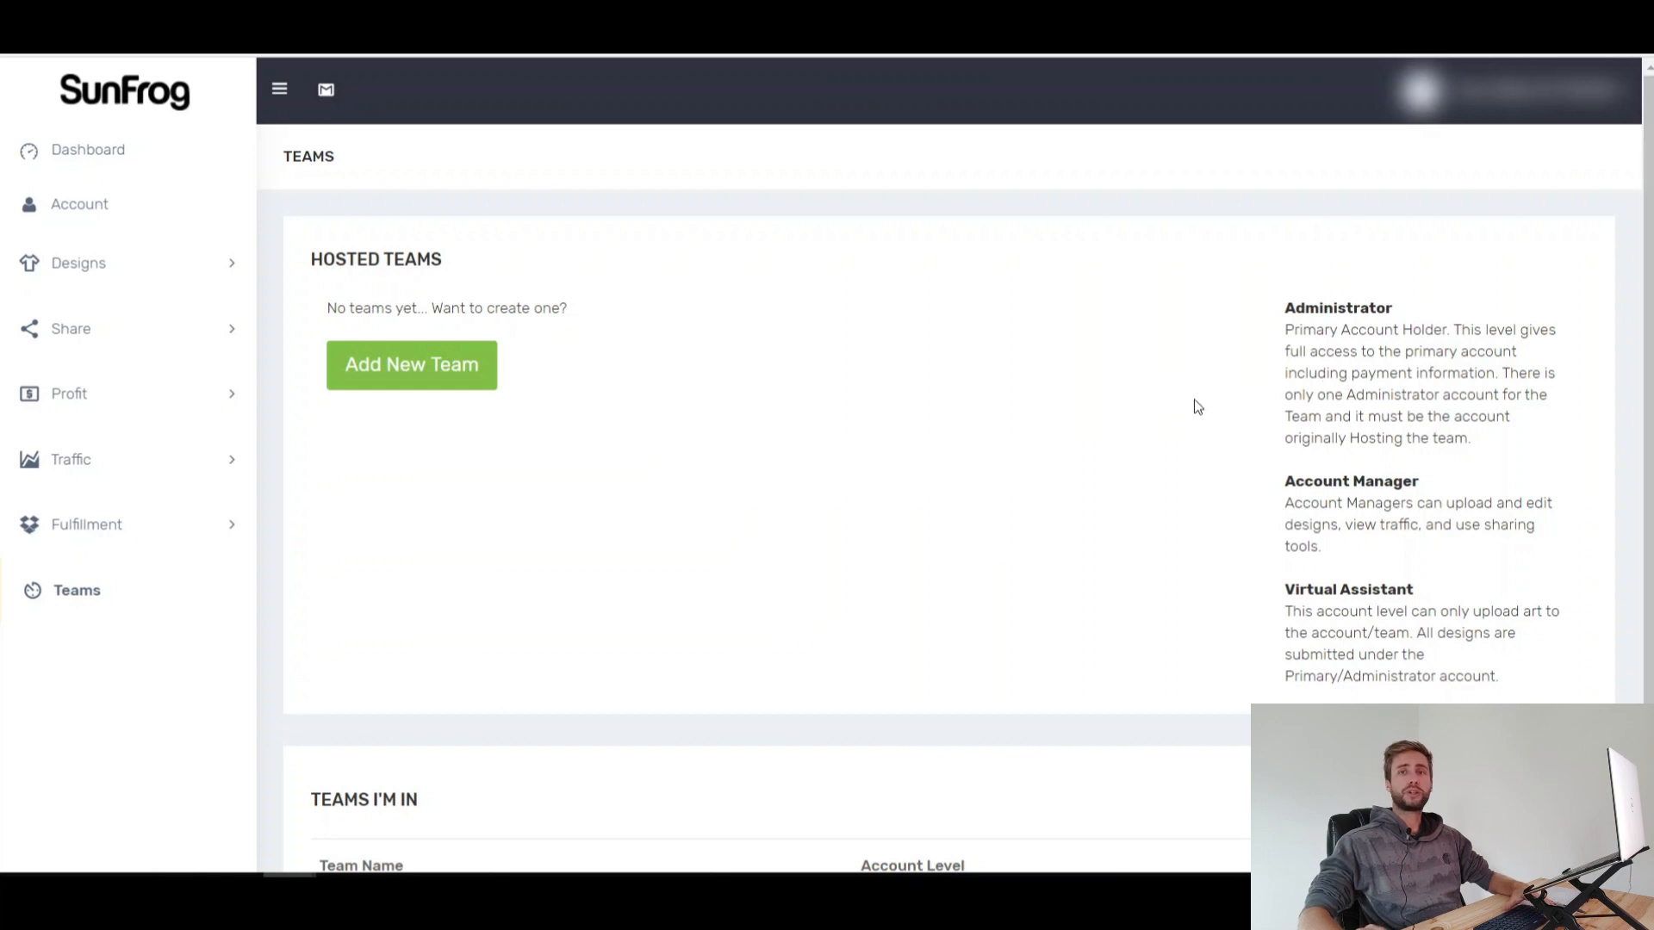
left_click_drag(1304, 307, 314, 276)
left_click(1383, 316)
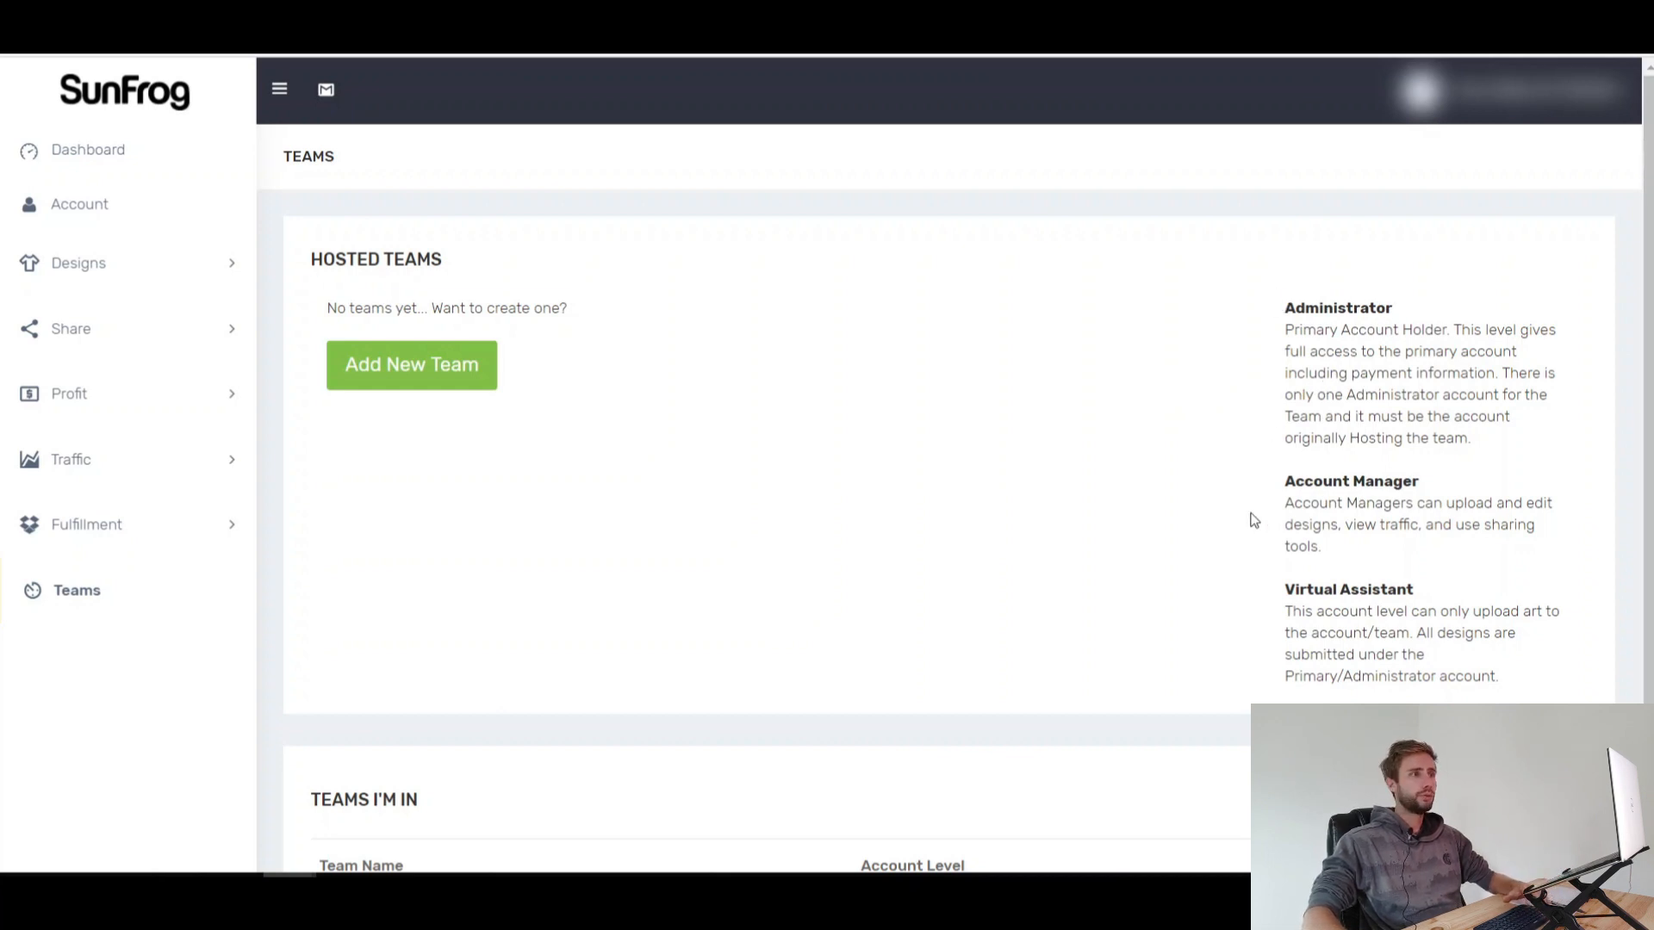
left_click_drag(1314, 485, 1393, 484)
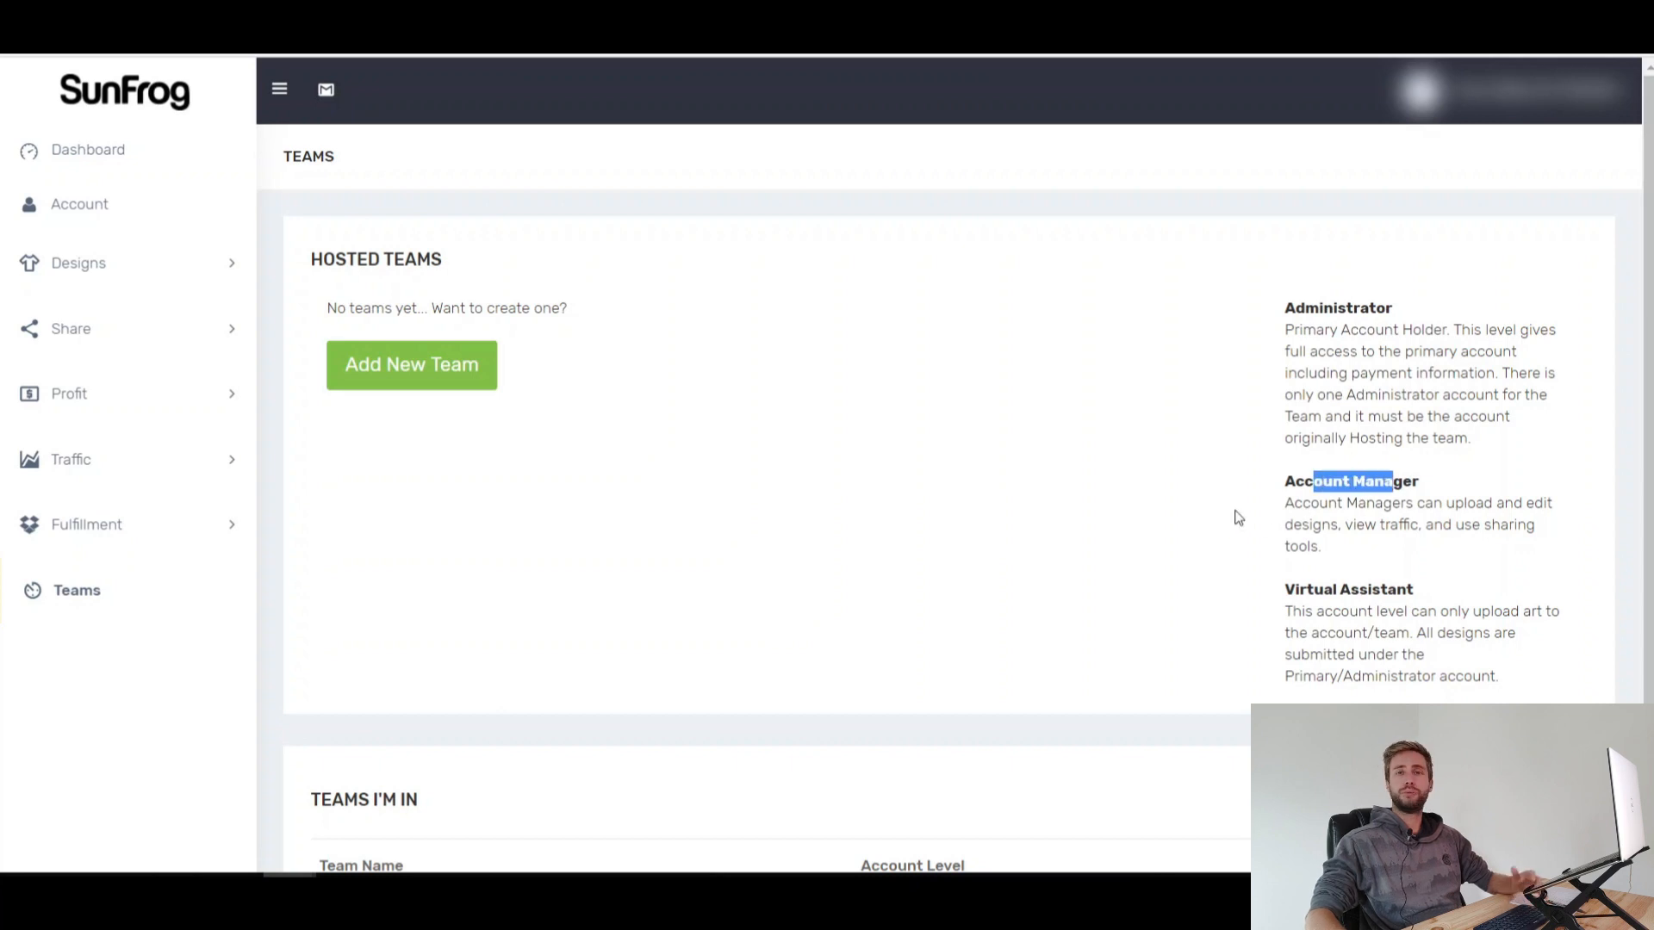
left_click(1147, 595)
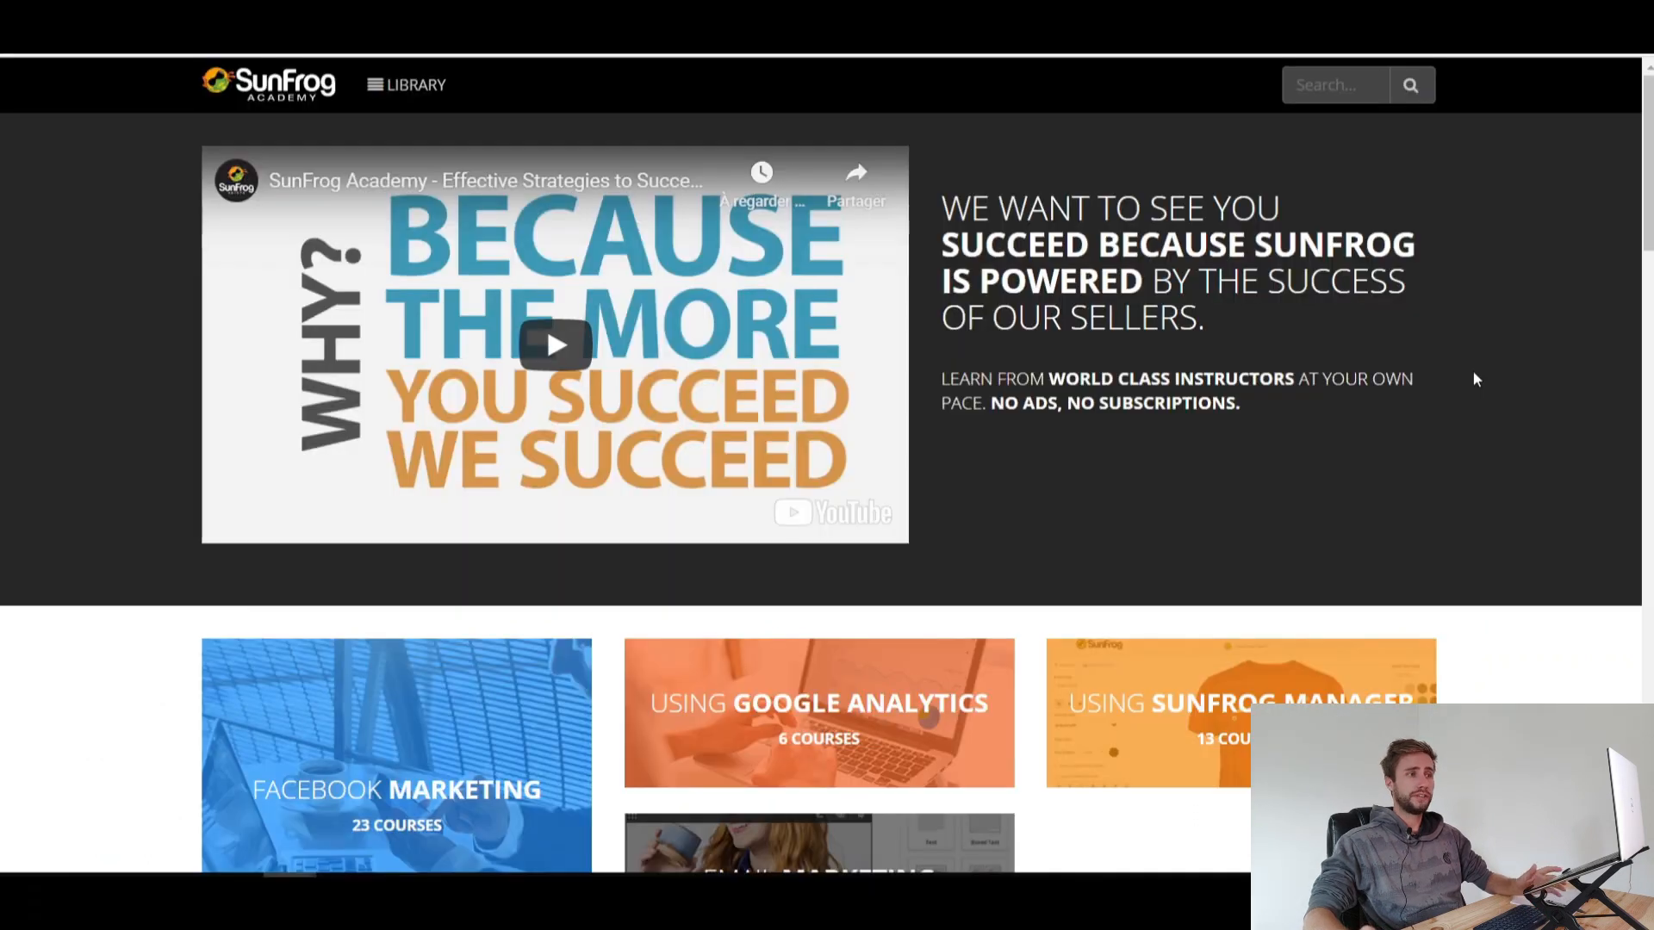
Step: Browse the SunFrog Academy home page, from the course categories through to the top Facebook Marketing courses
scroll(1407, 369, "down", 3)
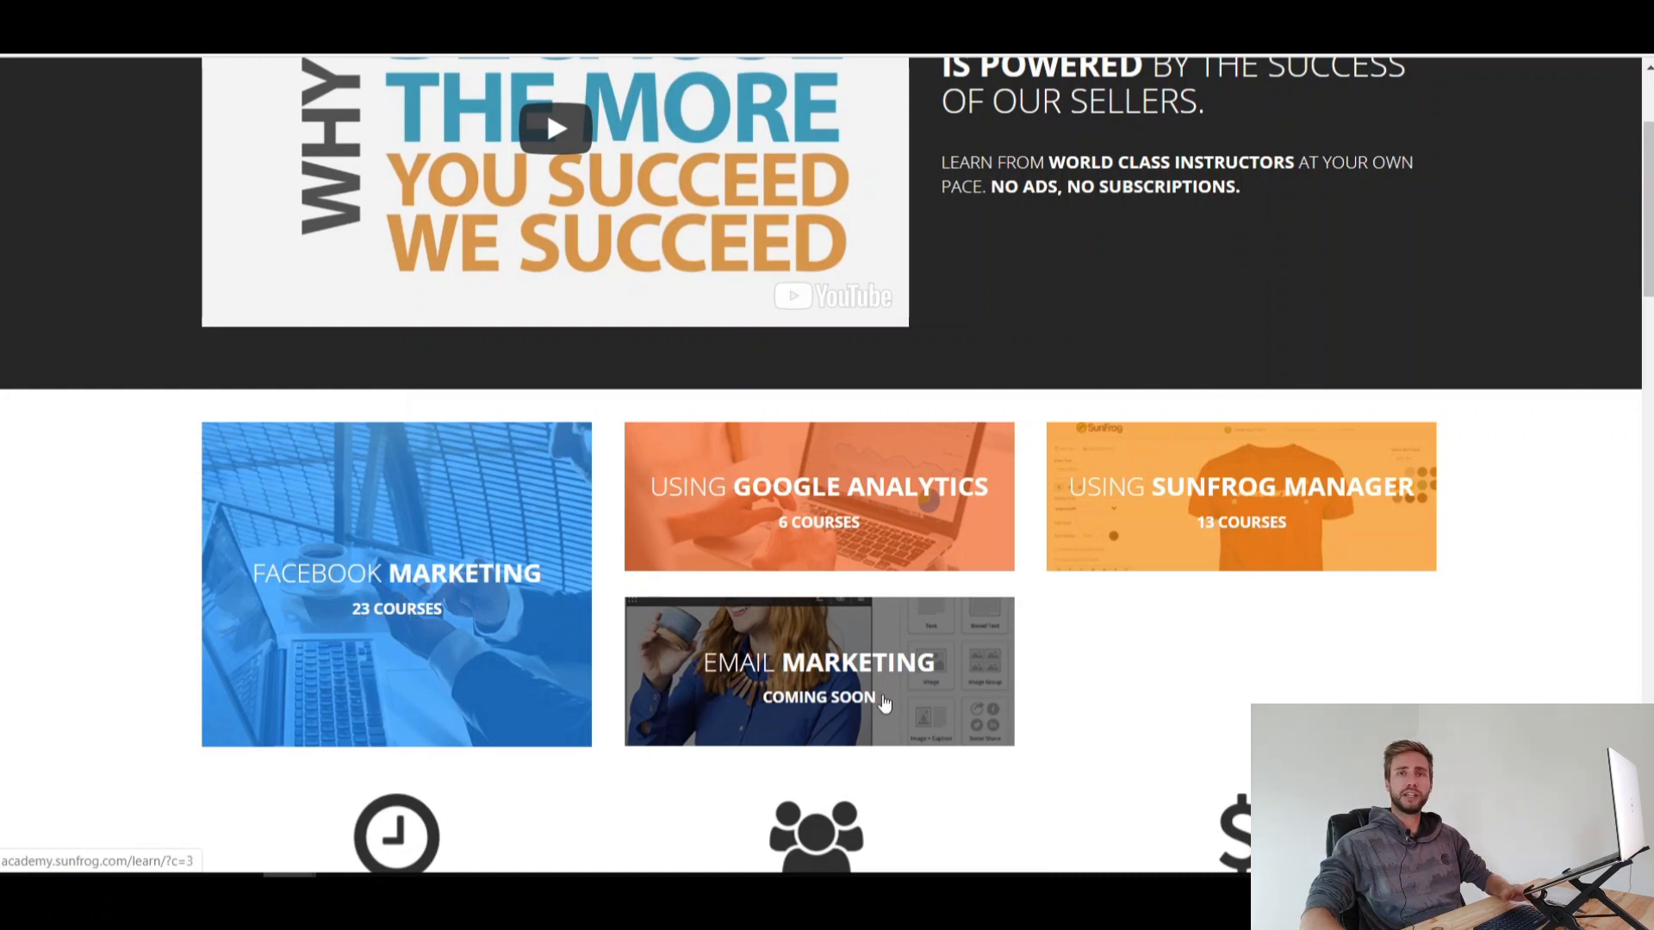
scroll(883, 702, "down", 5)
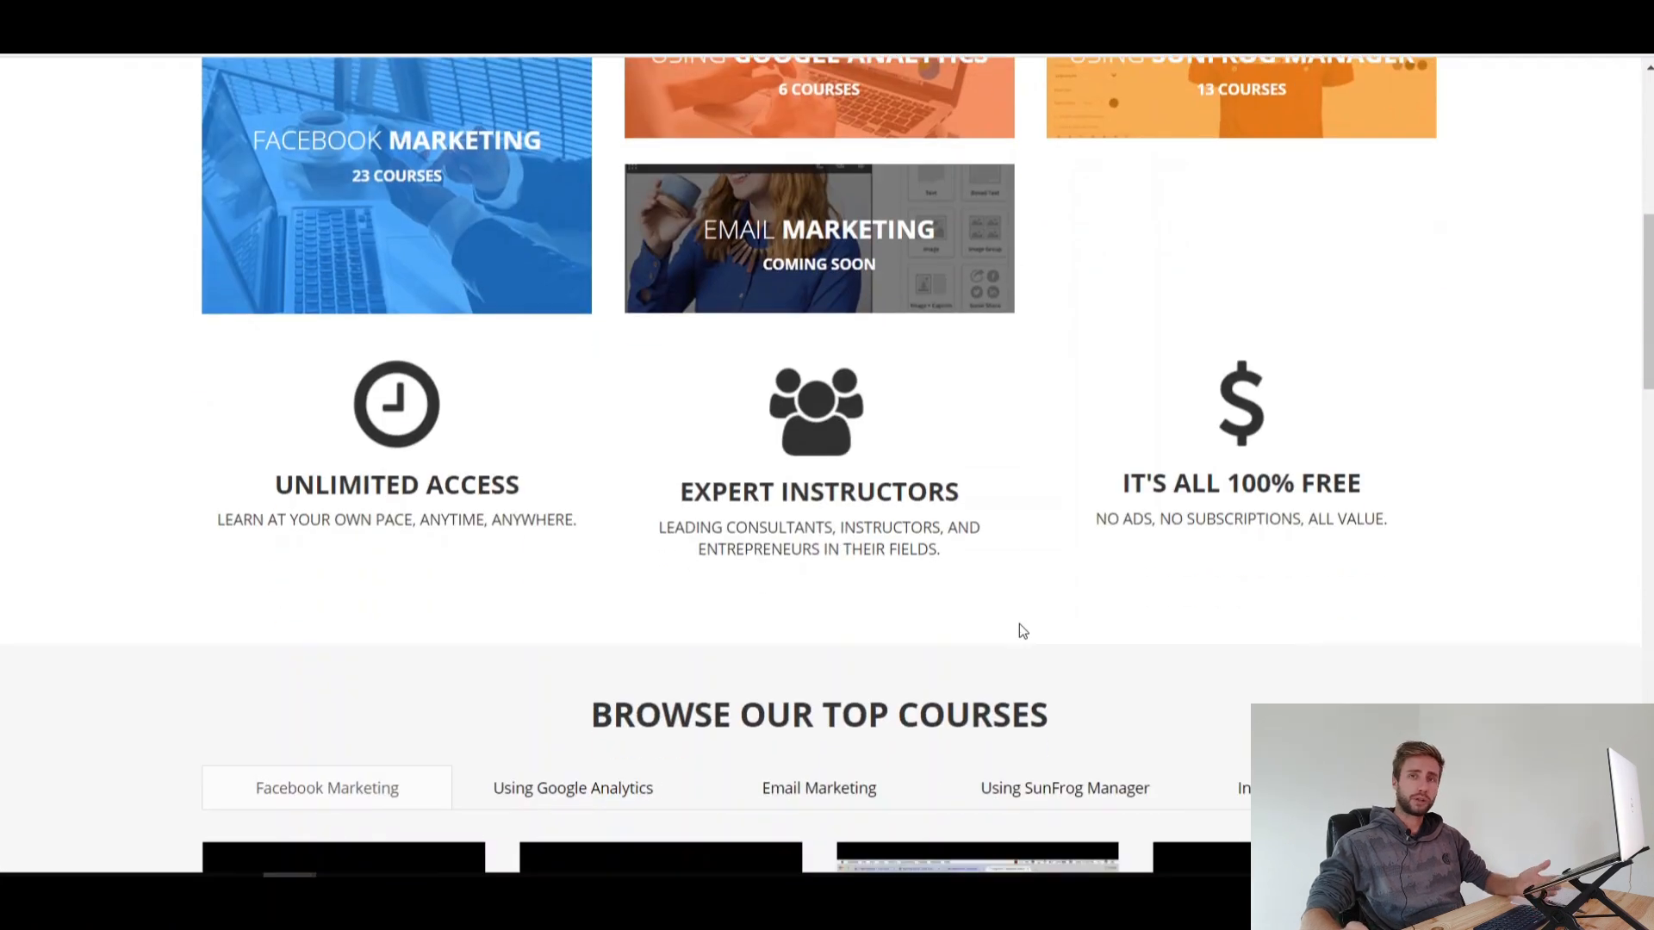
scroll(1044, 593, "down", 7)
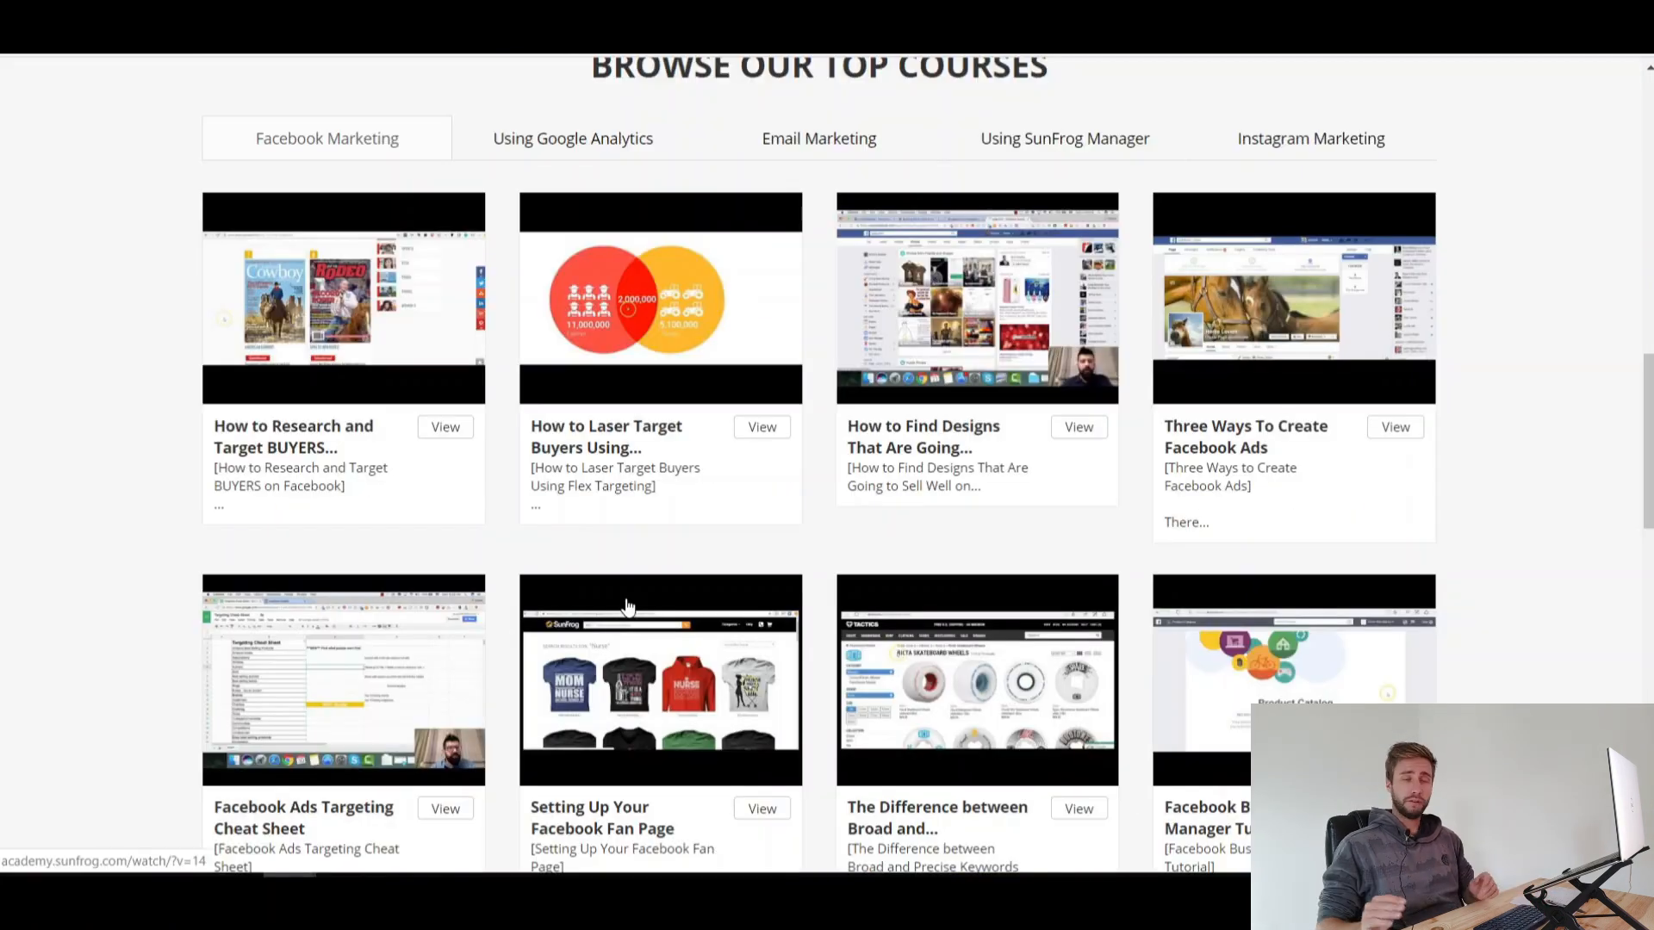